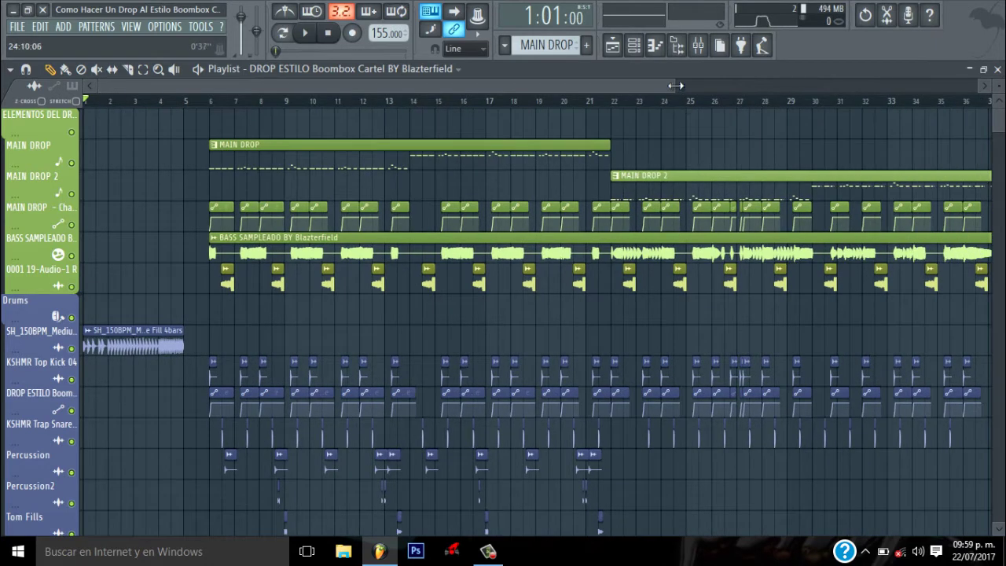
Look over the whole playlist arrangement, from the drop elements and drums through the FX and vocals to the rendered audio on Track 30
{"action": "left_click_drag", "start_coordinate": [676, 85], "coordinate": [621, 81]}
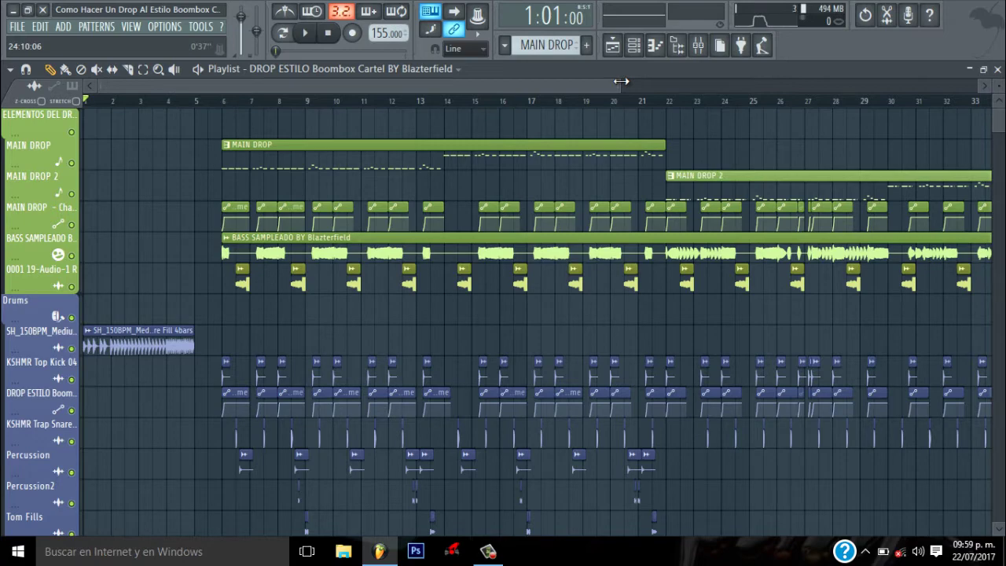
{"action": "left_click_drag", "start_coordinate": [620, 81], "coordinate": [774, 87]}
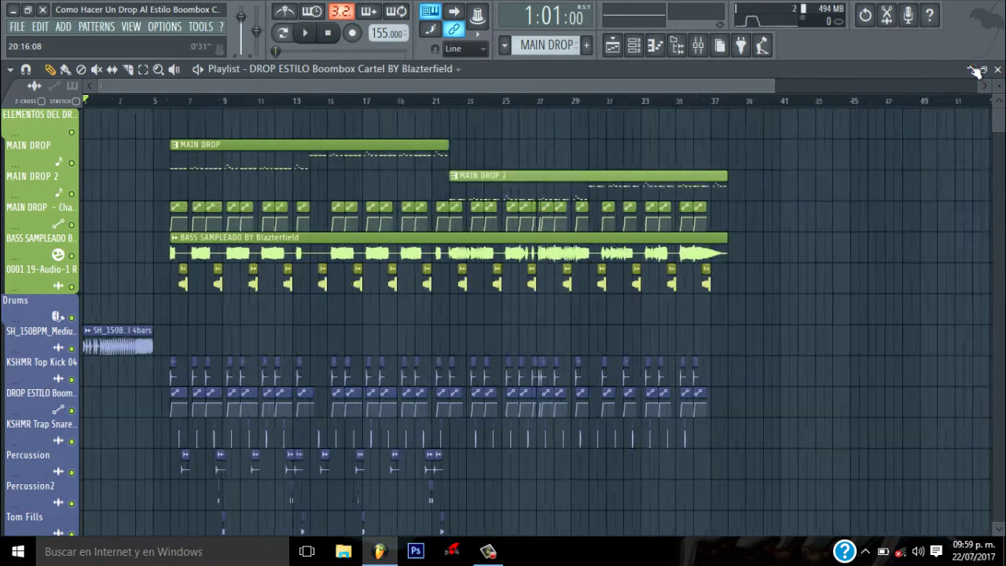
{"action": "mouse_move", "coordinate": [975, 71]}
{"action": "left_mouse_down"}
{"action": "mouse_move", "coordinate": [999, 73]}
{"action": "mouse_move", "coordinate": [979, 85]}
{"action": "mouse_move", "coordinate": [989, 85]}
{"action": "left_mouse_up"}
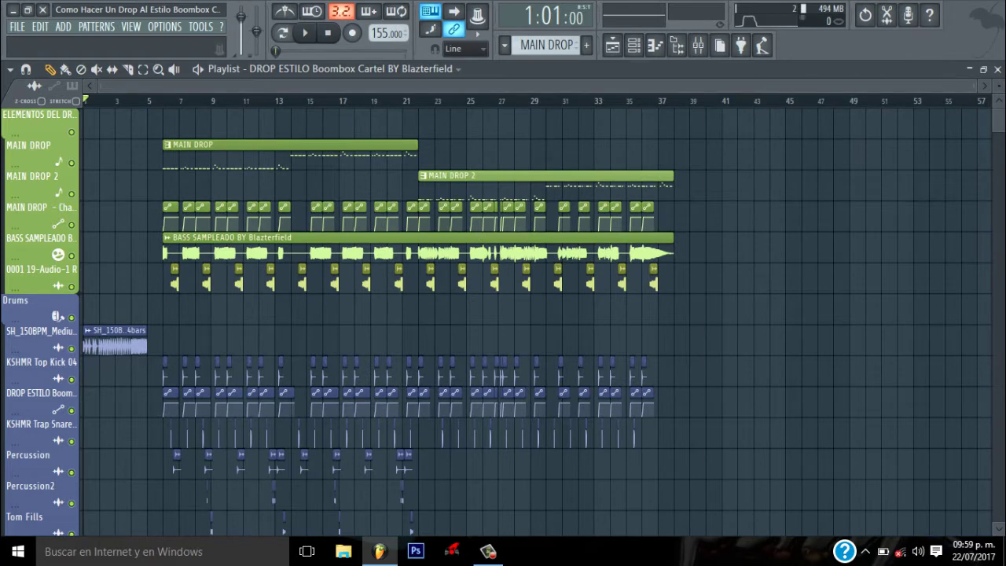
{"action": "left_click_drag", "start_coordinate": [975, 84], "coordinate": [813, 93]}
{"action": "left_click_drag", "start_coordinate": [996, 143], "coordinate": [1003, 222]}
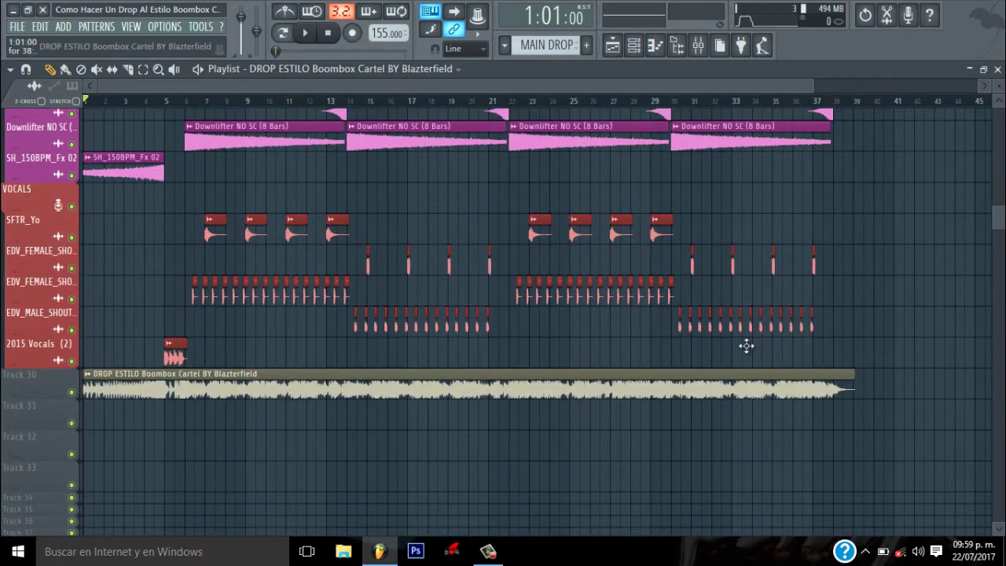
{"action": "left_click", "coordinate": [1003, 113]}
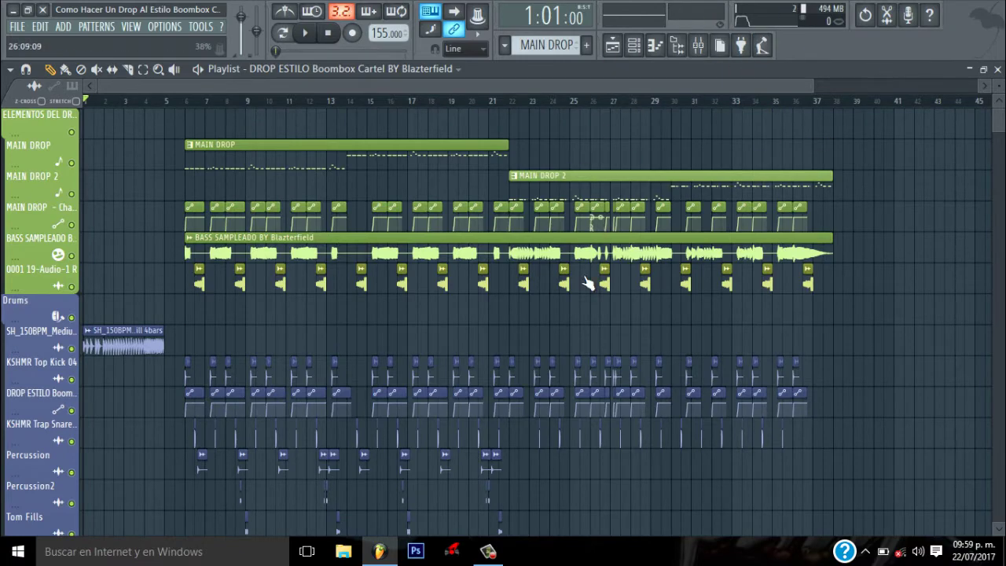
{"action": "scroll", "coordinate": [232, 423], "scroll_direction": "down", "scroll_amount": 10}
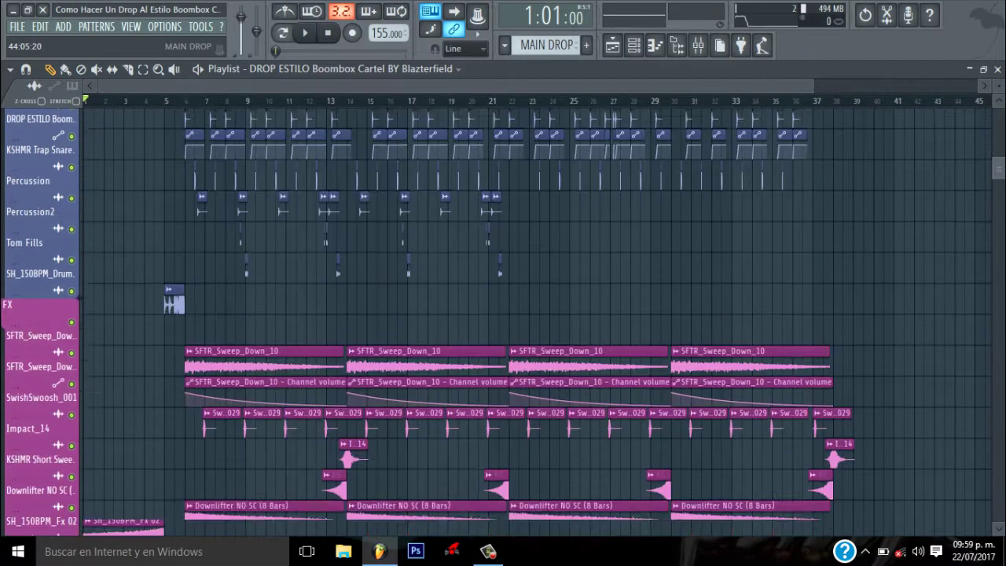
{"action": "scroll", "coordinate": [299, 324], "scroll_direction": "down", "scroll_amount": 7}
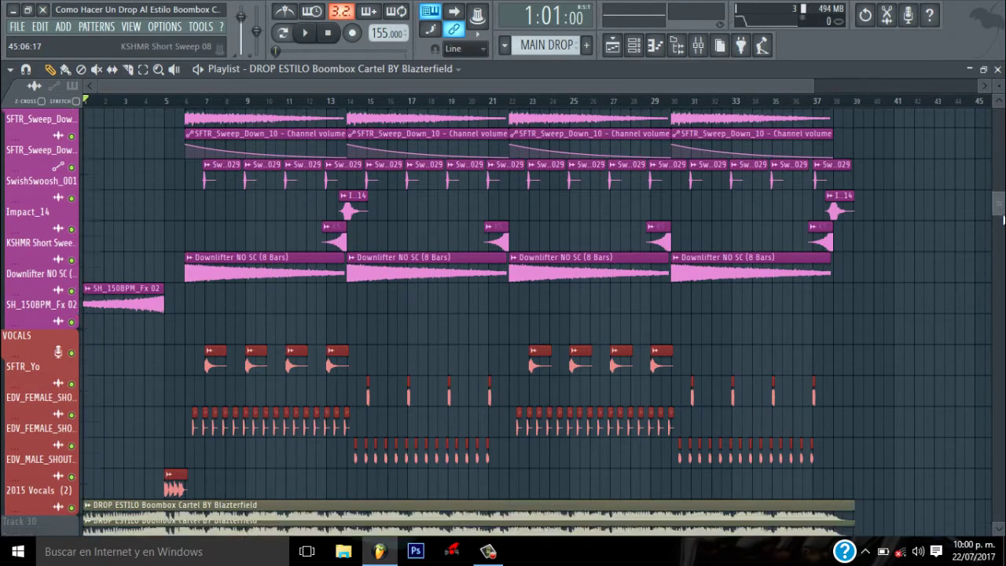
Solo Track 30 and play its rendered drop from the start, following the playhead across the drop elements and drums tracks
{"action": "right_click", "coordinate": [73, 320]}
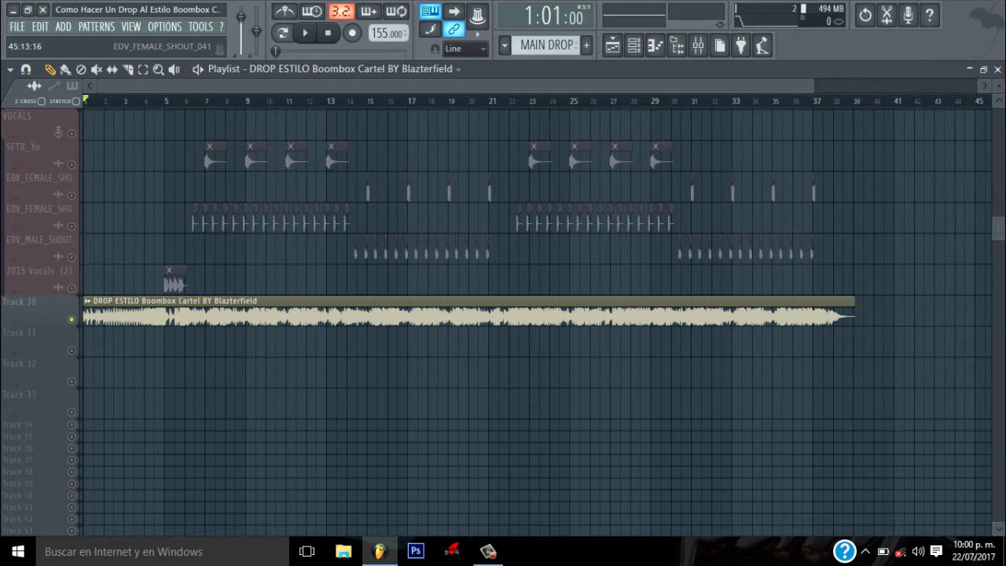
{"action": "left_click", "coordinate": [308, 34]}
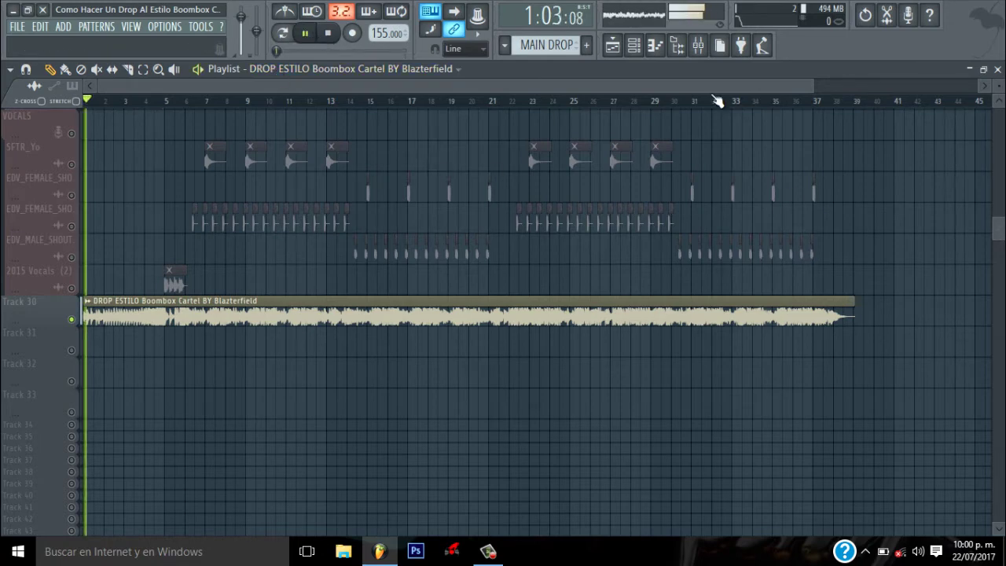
{"action": "left_click_drag", "start_coordinate": [813, 85], "coordinate": [700, 94]}
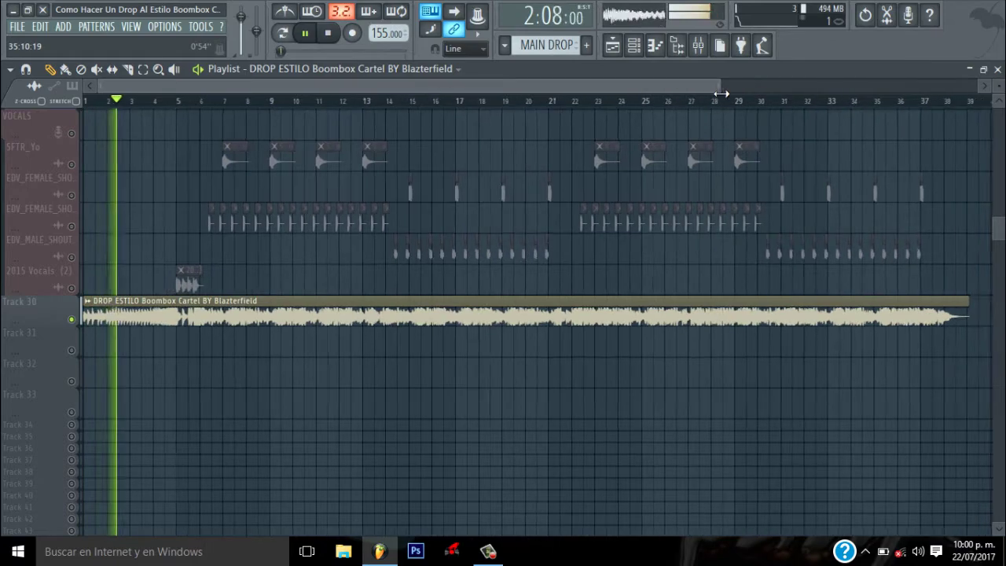
{"action": "left_click_drag", "start_coordinate": [999, 225], "coordinate": [1001, 134]}
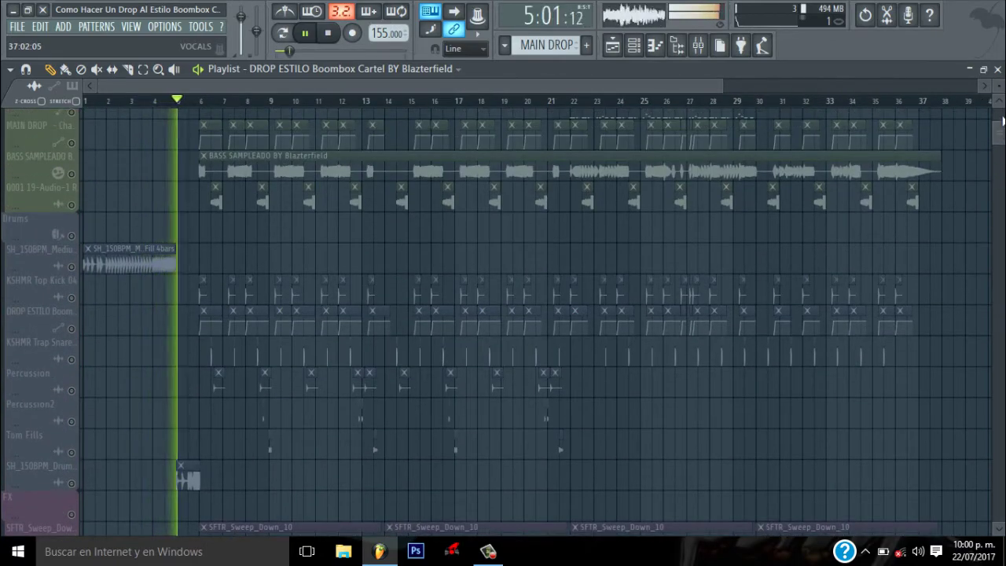
{"action": "scroll", "coordinate": [675, 114], "scroll_direction": "up", "scroll_amount": 3}
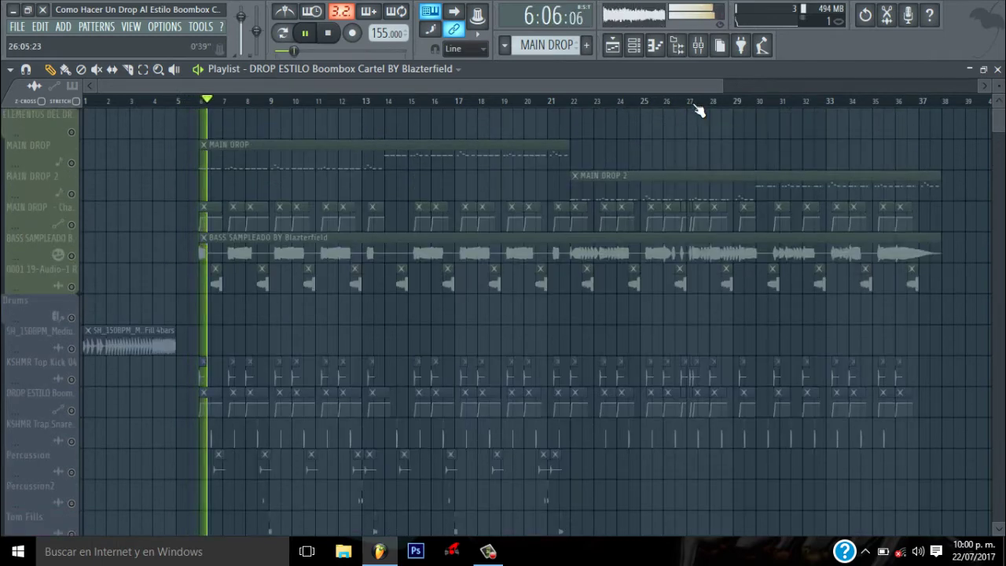
{"action": "left_click_drag", "start_coordinate": [721, 85], "coordinate": [650, 82]}
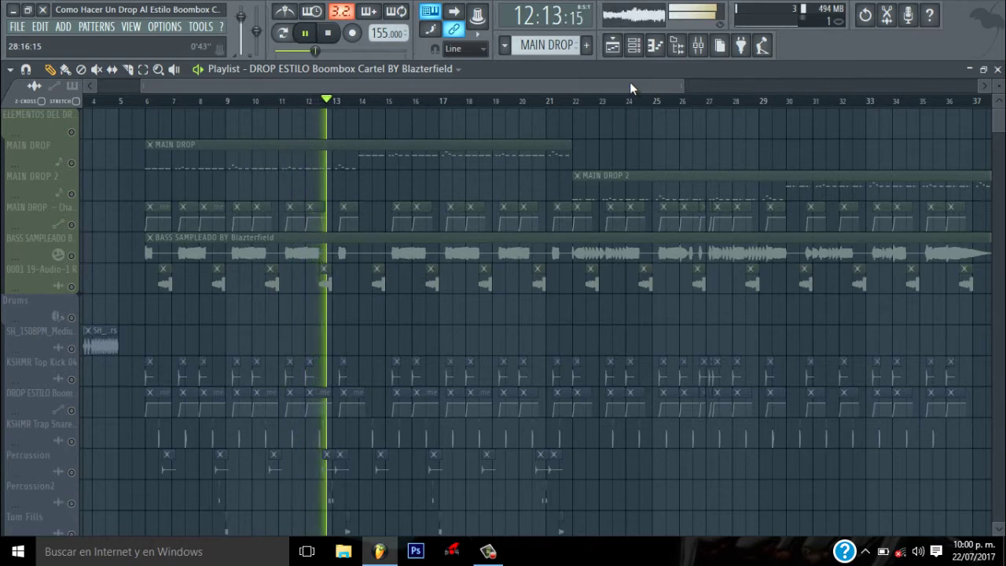
{"action": "left_click_drag", "start_coordinate": [630, 82], "coordinate": [655, 81]}
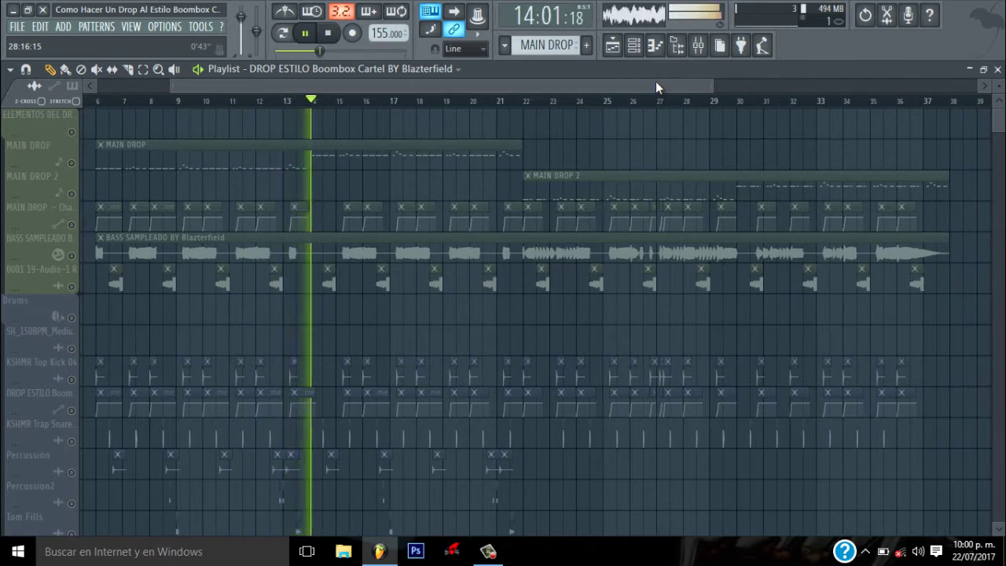
{"action": "left_click_drag", "start_coordinate": [640, 85], "coordinate": [750, 79]}
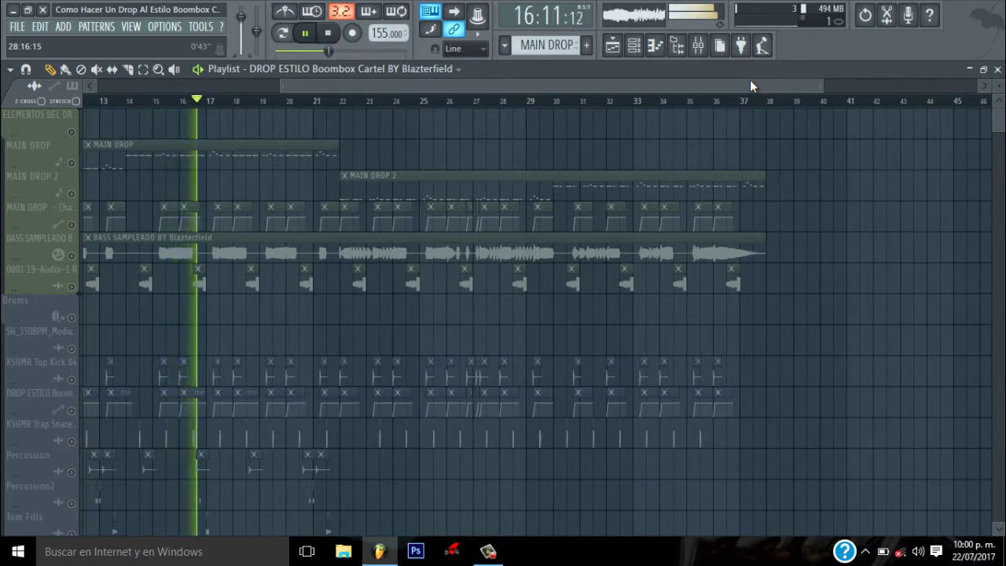
{"action": "left_click_drag", "start_coordinate": [707, 85], "coordinate": [721, 87]}
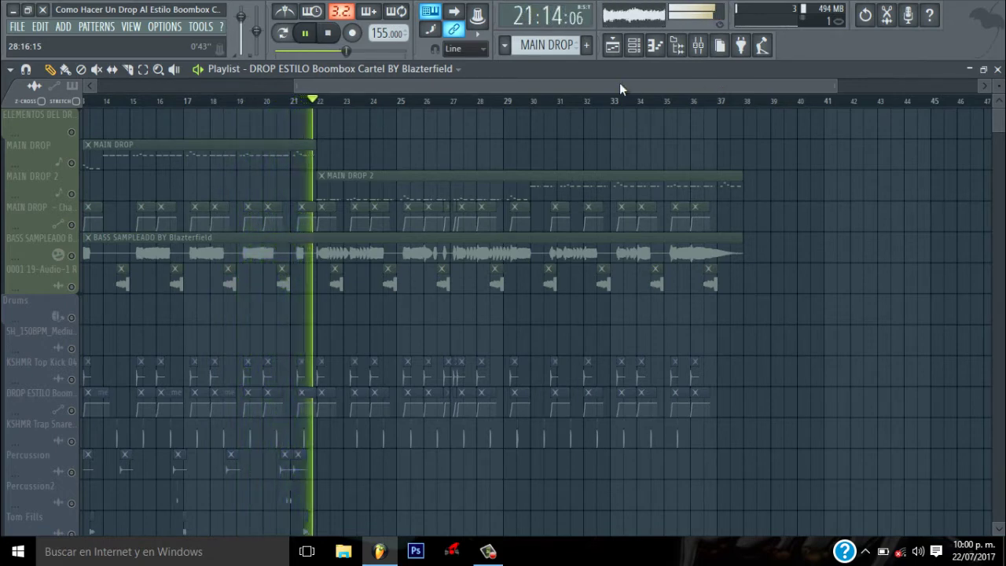
{"action": "mouse_move", "coordinate": [578, 83]}
{"action": "left_mouse_down"}
{"action": "mouse_move", "coordinate": [610, 83]}
{"action": "mouse_move", "coordinate": [589, 75]}
{"action": "left_mouse_up"}
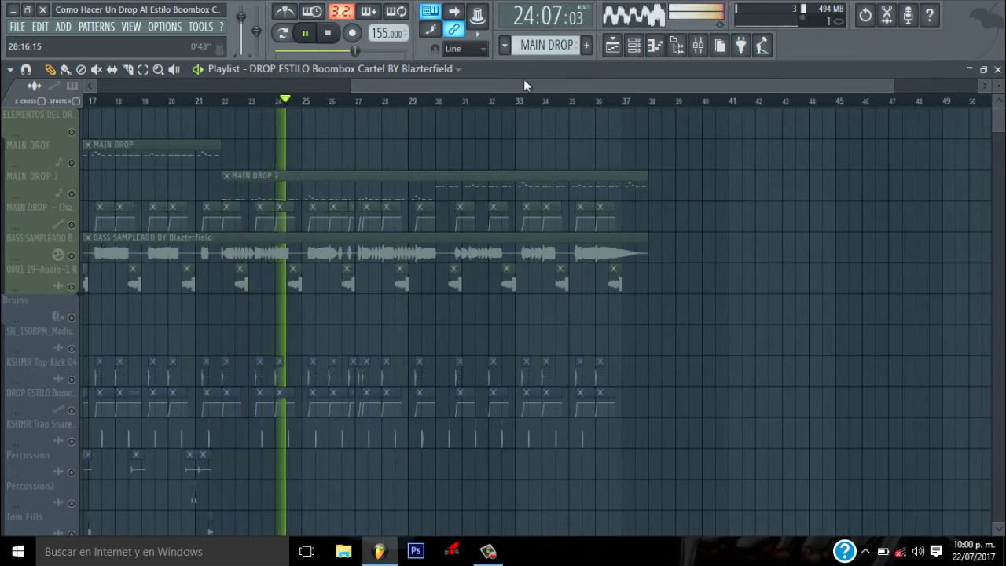
{"action": "left_click_drag", "start_coordinate": [496, 88], "coordinate": [547, 83]}
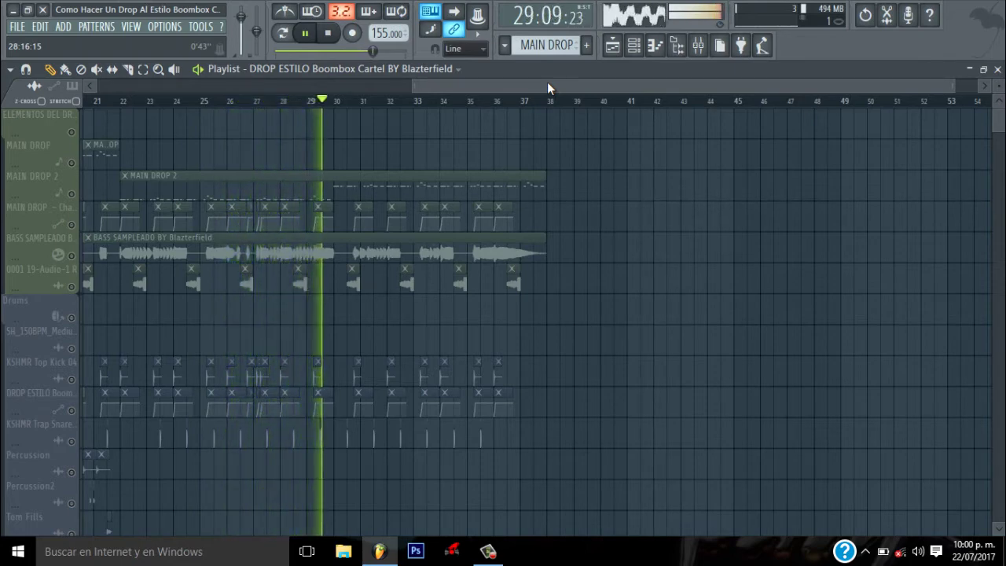
{"action": "left_click_drag", "start_coordinate": [538, 82], "coordinate": [814, 87]}
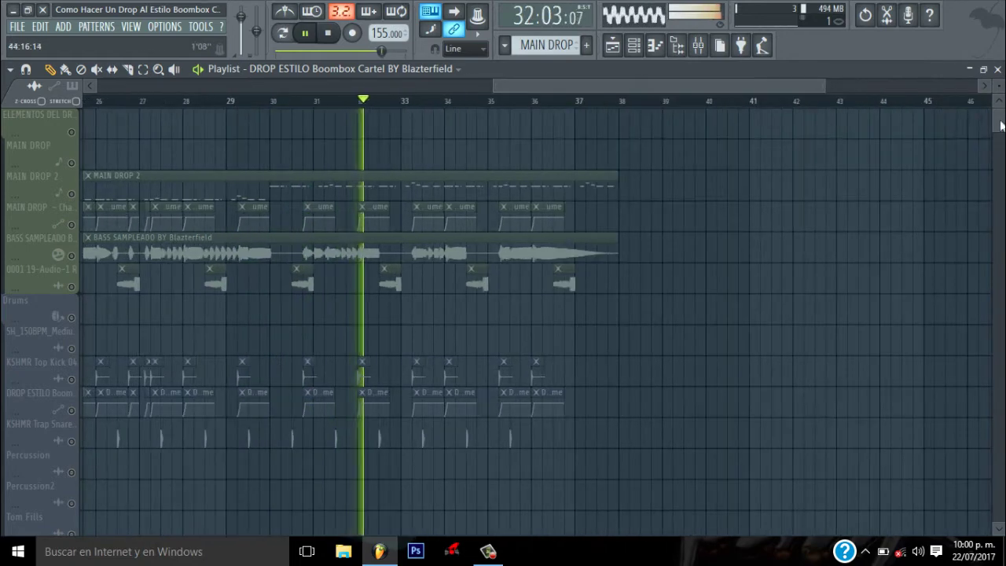
{"action": "left_click_drag", "start_coordinate": [997, 125], "coordinate": [1002, 106]}
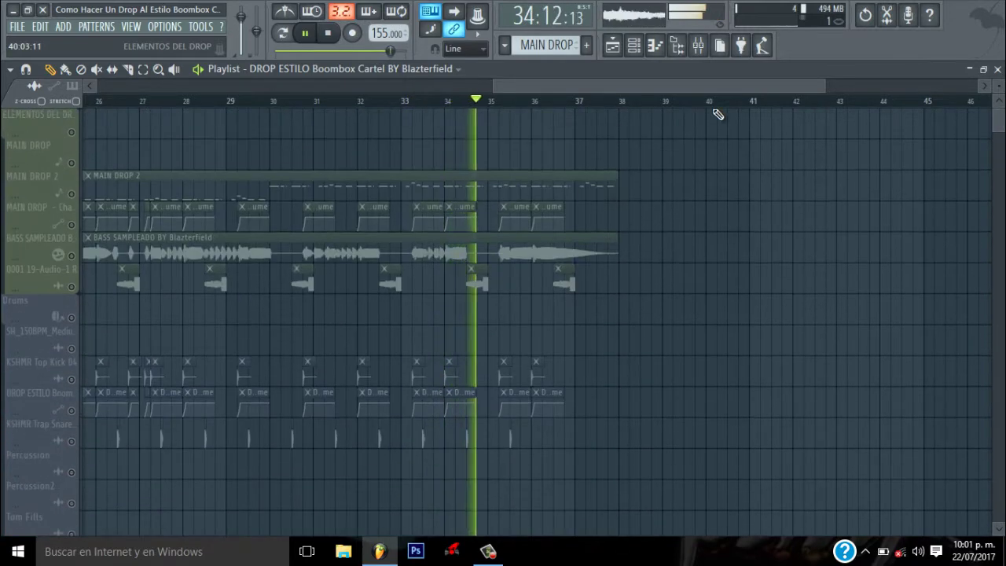
{"action": "left_click", "coordinate": [859, 158]}
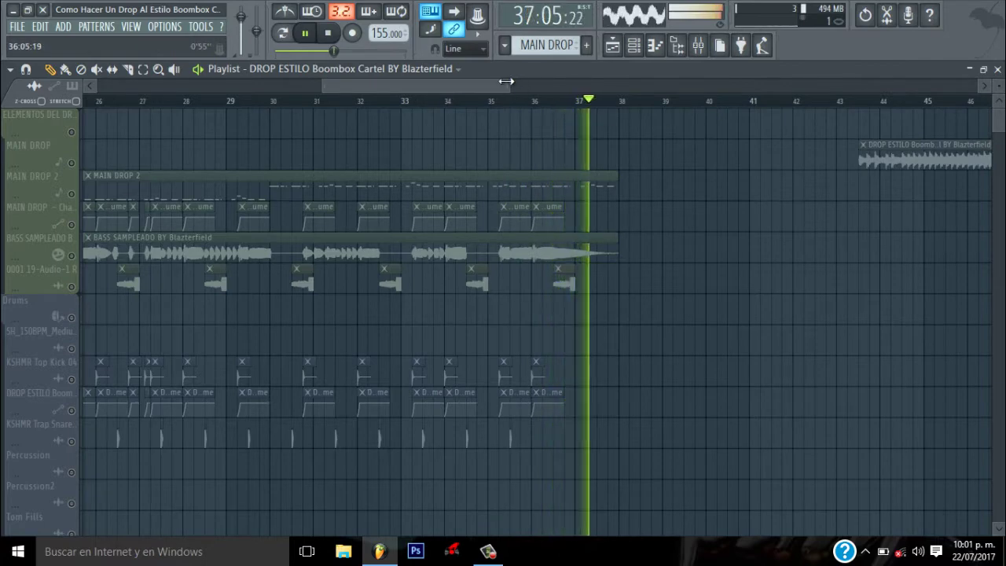
{"action": "left_click_drag", "start_coordinate": [507, 81], "coordinate": [742, 83]}
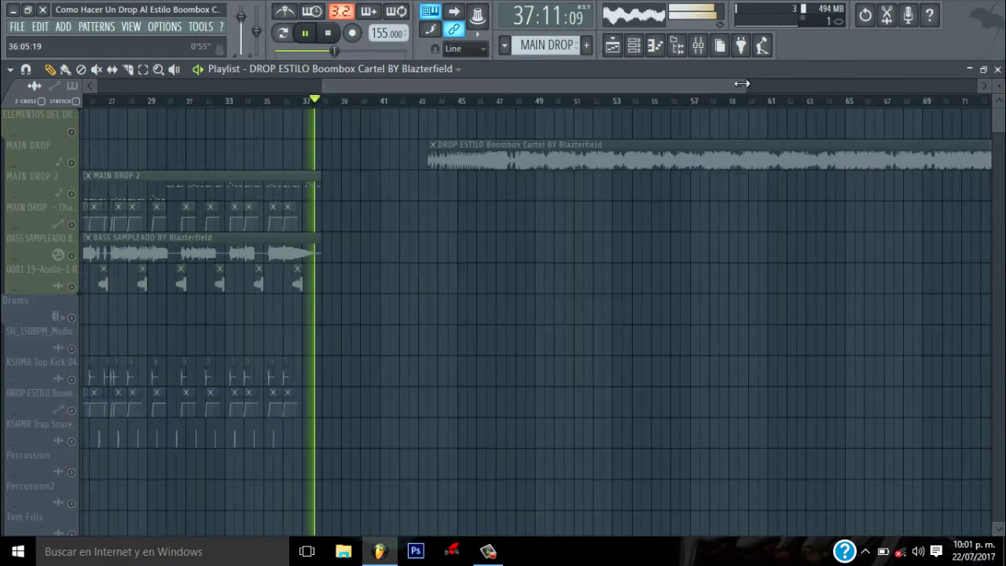
{"action": "key", "text": "space"}
{"action": "right_click", "coordinate": [551, 149]}
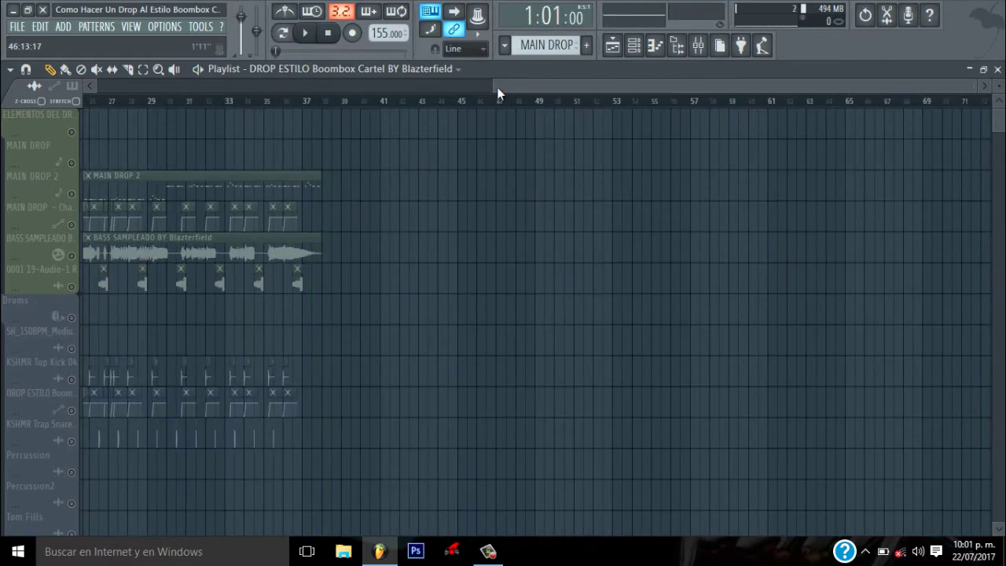
Unmute all playlist tracks and delete the rendered drop audio clip from Track 30
{"action": "left_click_drag", "start_coordinate": [498, 92], "coordinate": [93, 88]}
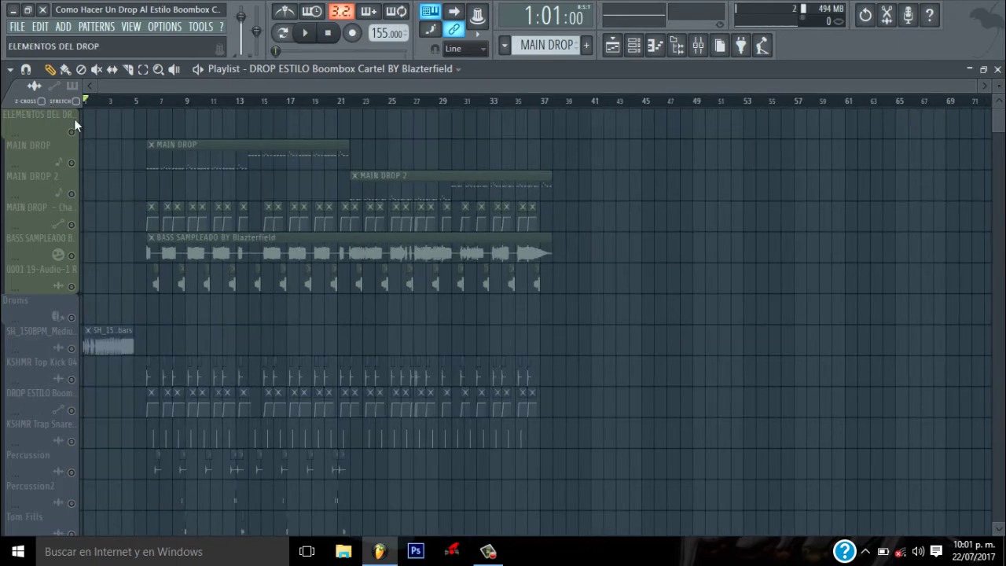
{"action": "left_click", "coordinate": [71, 132]}
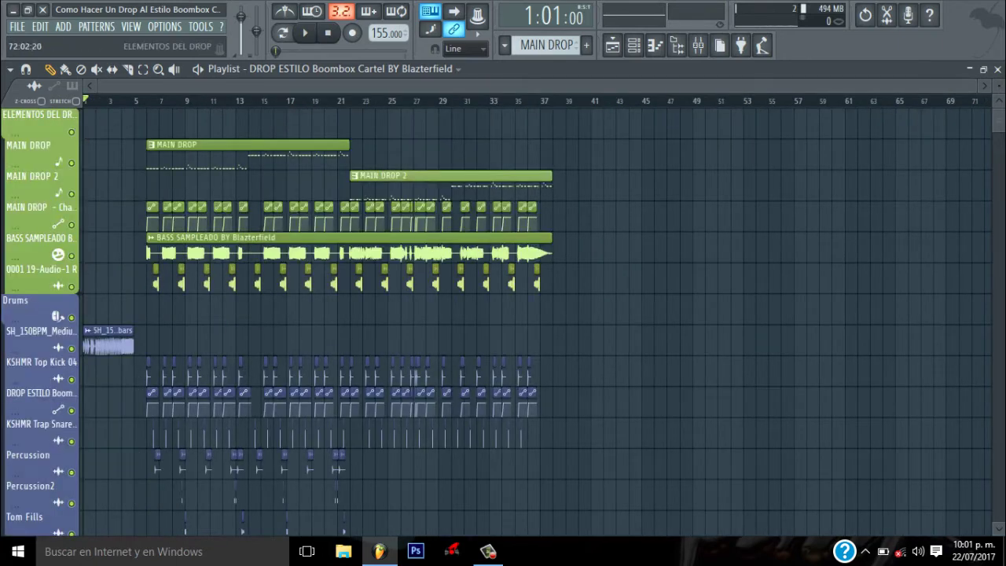
{"action": "scroll", "coordinate": [470, 317], "scroll_direction": "down", "scroll_amount": 10}
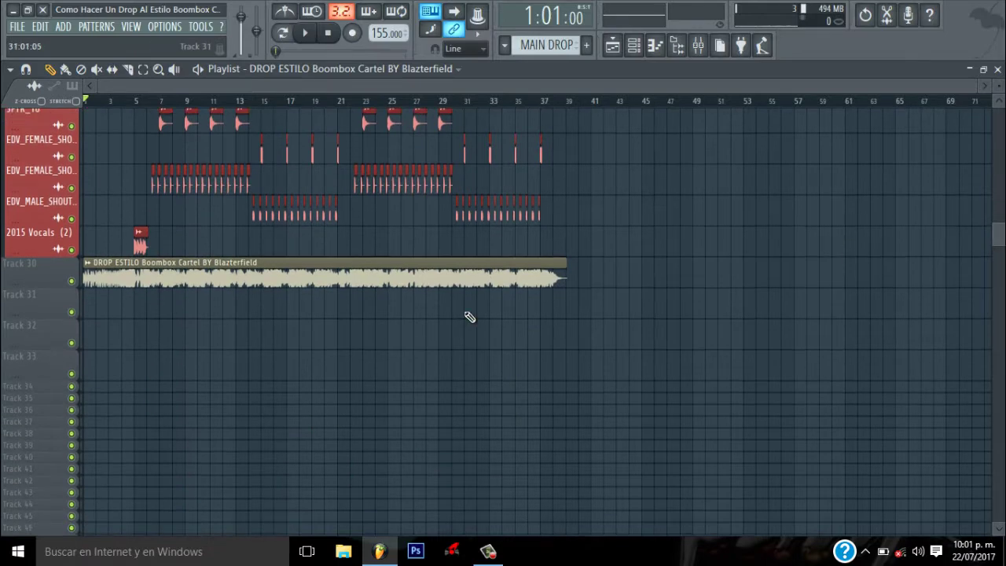
{"action": "right_click", "coordinate": [353, 288]}
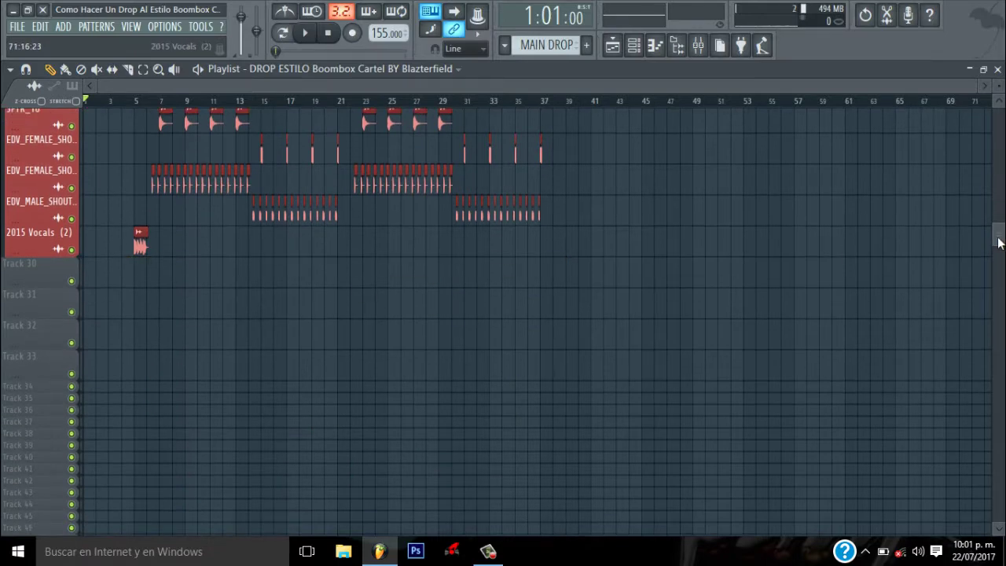
Solo the BASS SAMPLEADO track and listen to its clip from bar 6, stopping playback after the opening bars
{"action": "scroll", "coordinate": [997, 134], "scroll_direction": "up", "scroll_amount": 10}
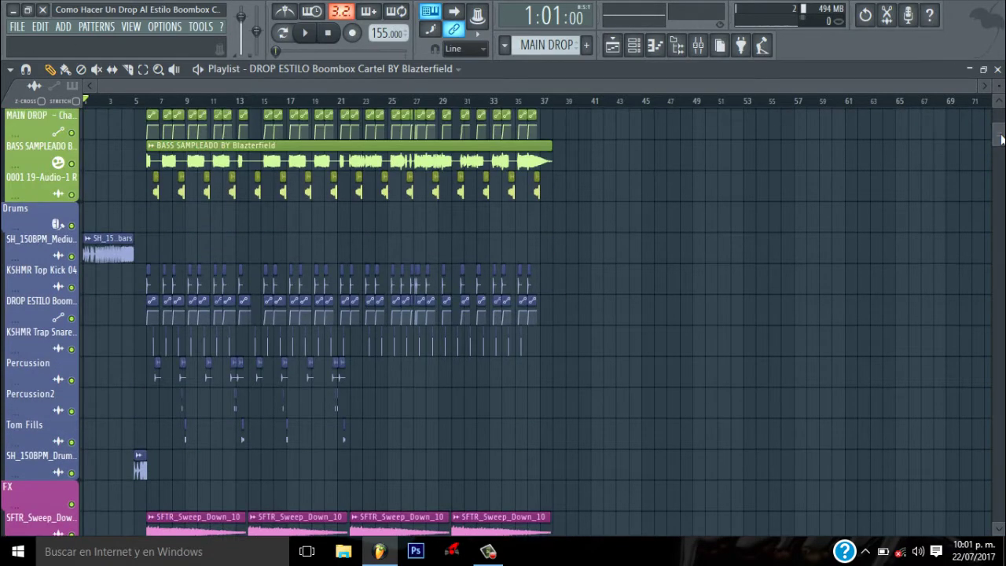
{"action": "left_click_drag", "start_coordinate": [978, 85], "coordinate": [470, 91]}
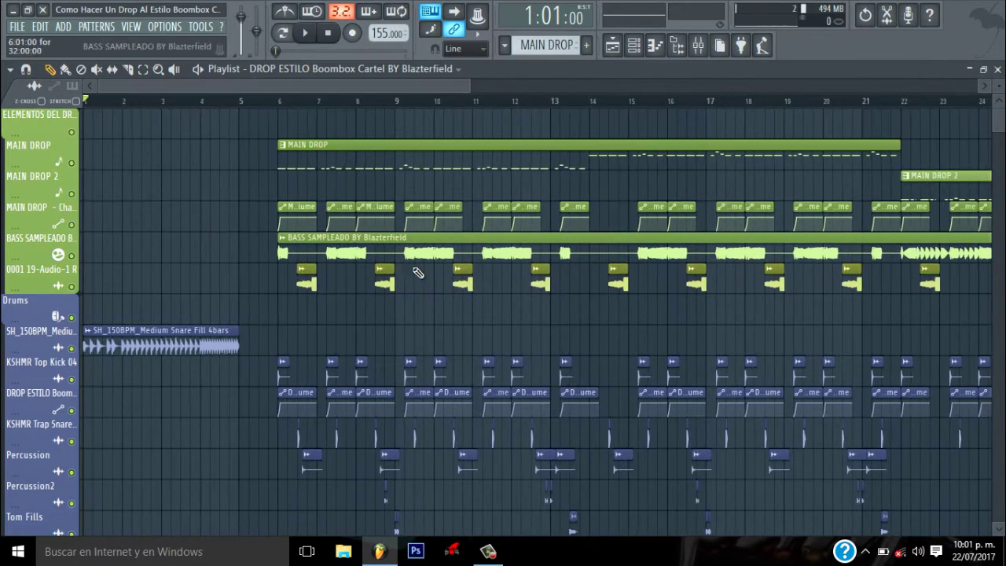
{"action": "right_click", "coordinate": [71, 257]}
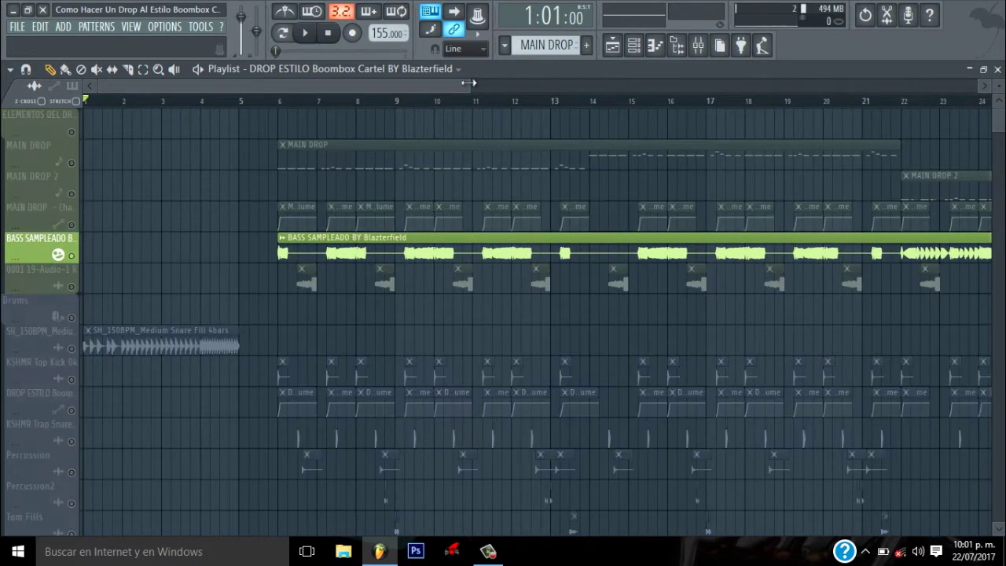
{"action": "left_click_drag", "start_coordinate": [469, 82], "coordinate": [562, 84]}
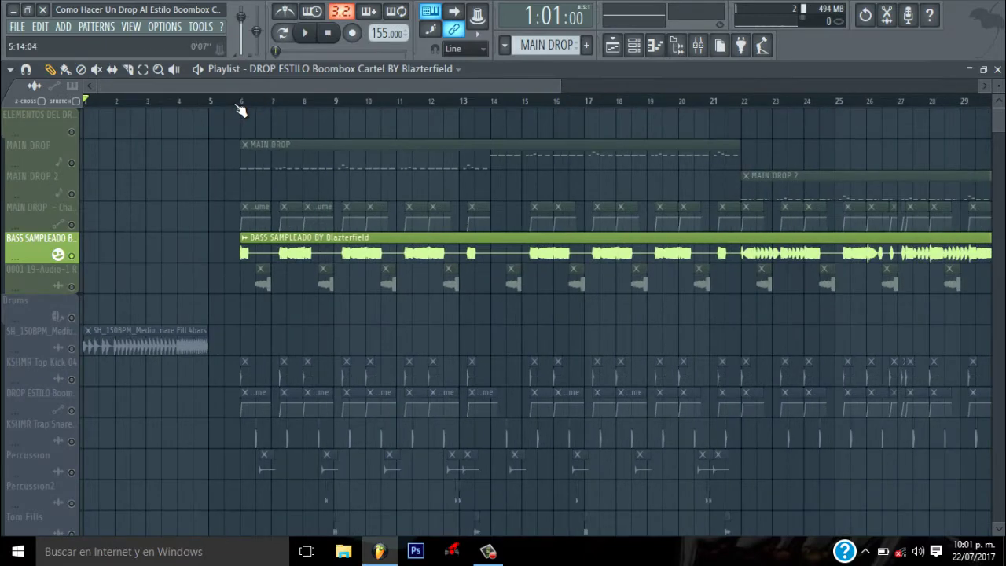
{"action": "scroll", "coordinate": [551, 89], "scroll_direction": "right", "scroll_amount": 2}
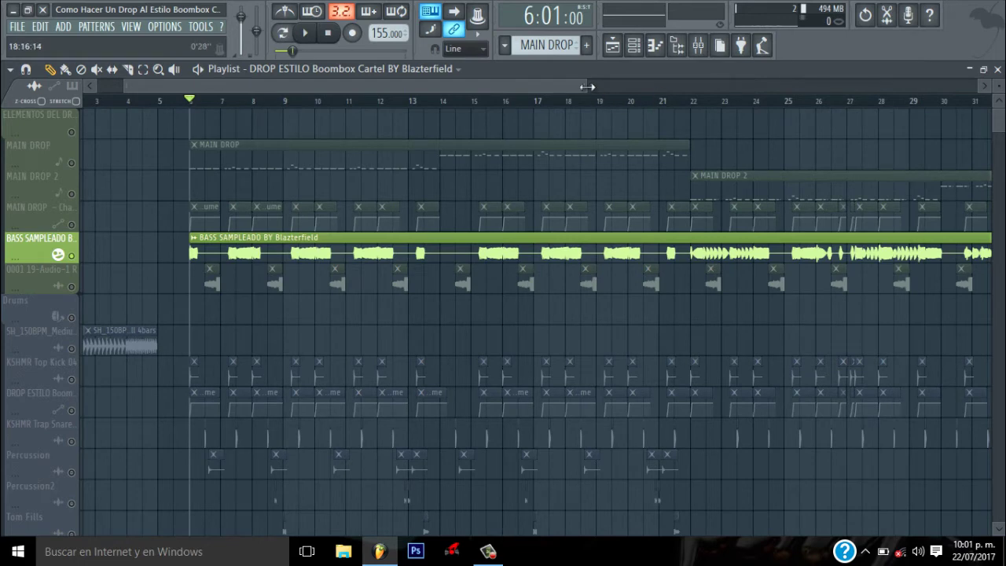
{"action": "left_click_drag", "start_coordinate": [587, 86], "coordinate": [624, 87]}
{"action": "key", "text": "space"}
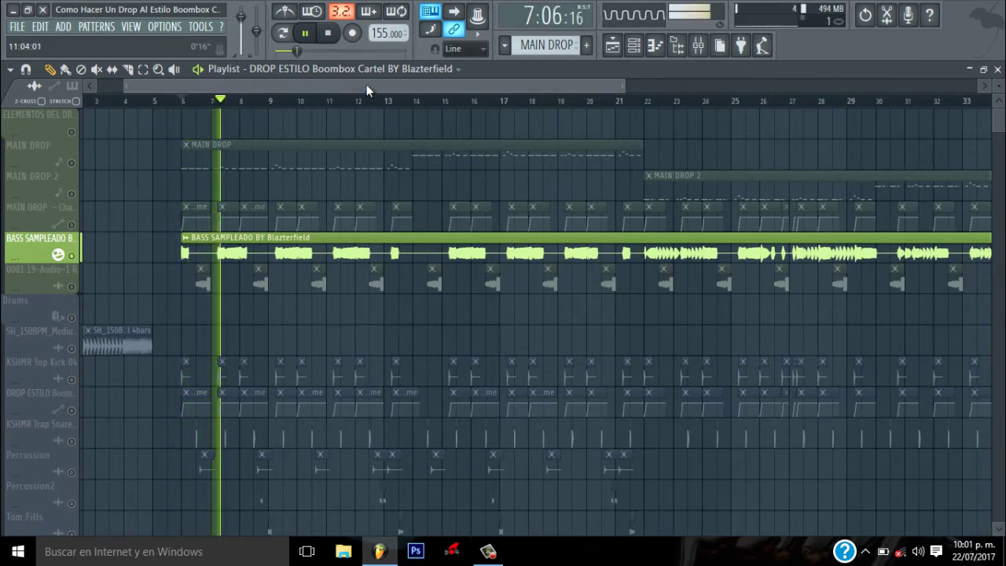
{"action": "scroll", "coordinate": [367, 85], "scroll_direction": "right", "scroll_amount": 2}
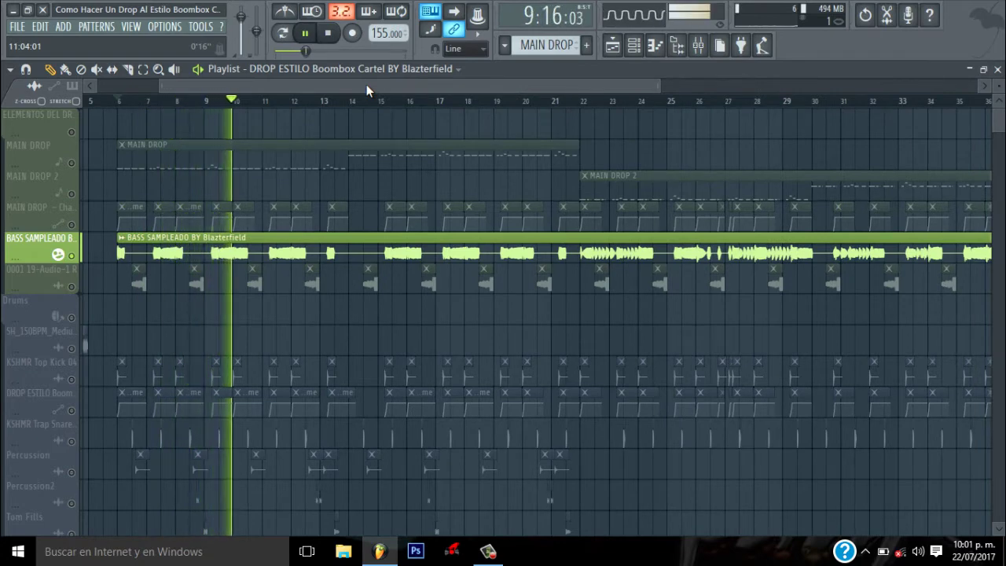
{"action": "key", "text": "space"}
Stop playback and inspect the CamelCrusher and Fruity parametric EQ 2 settings on the BASS SAMPLEADO mixer track
{"action": "left_click", "coordinate": [707, 49]}
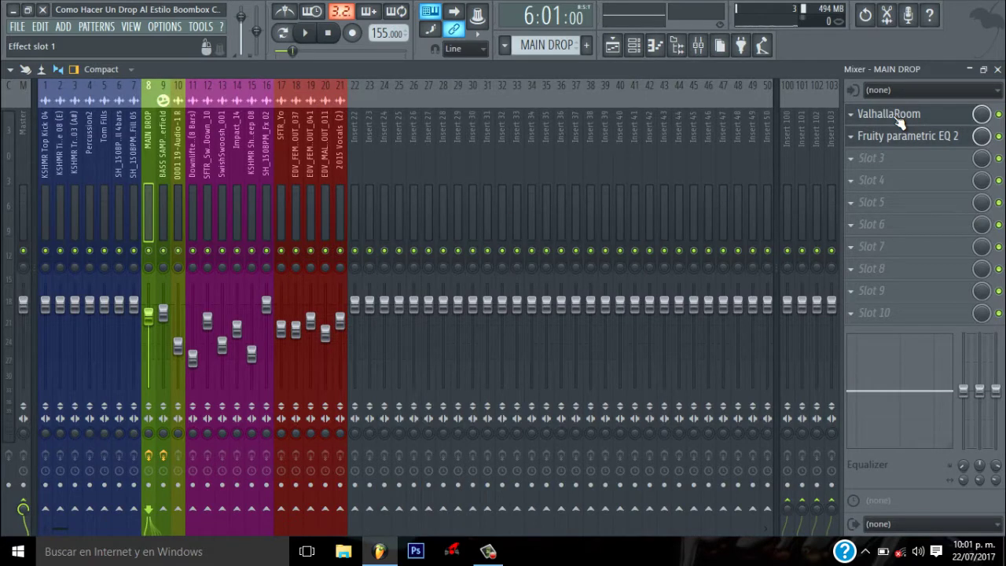
{"action": "key", "text": "space"}
{"action": "left_click", "coordinate": [164, 207]}
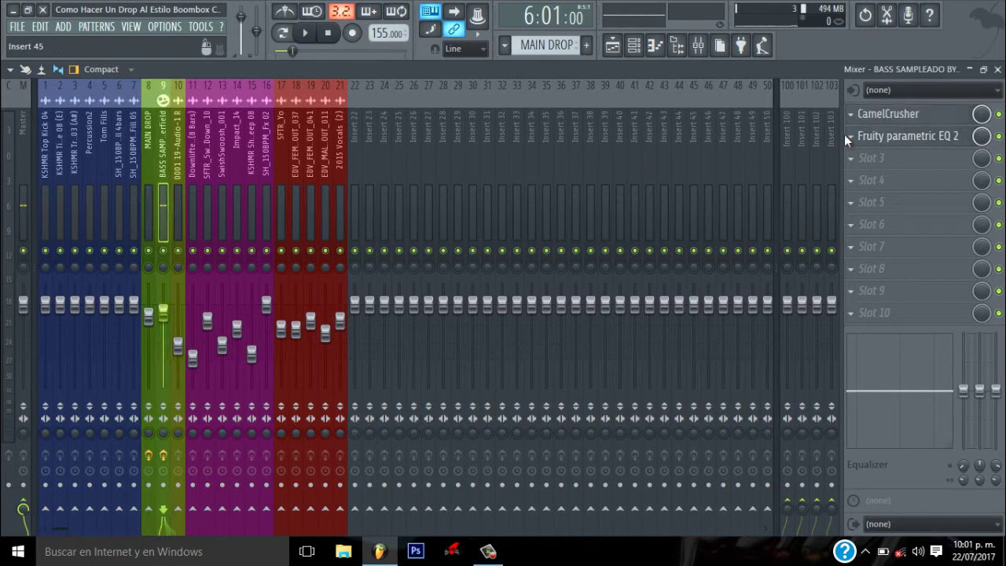
{"action": "left_click", "coordinate": [914, 114]}
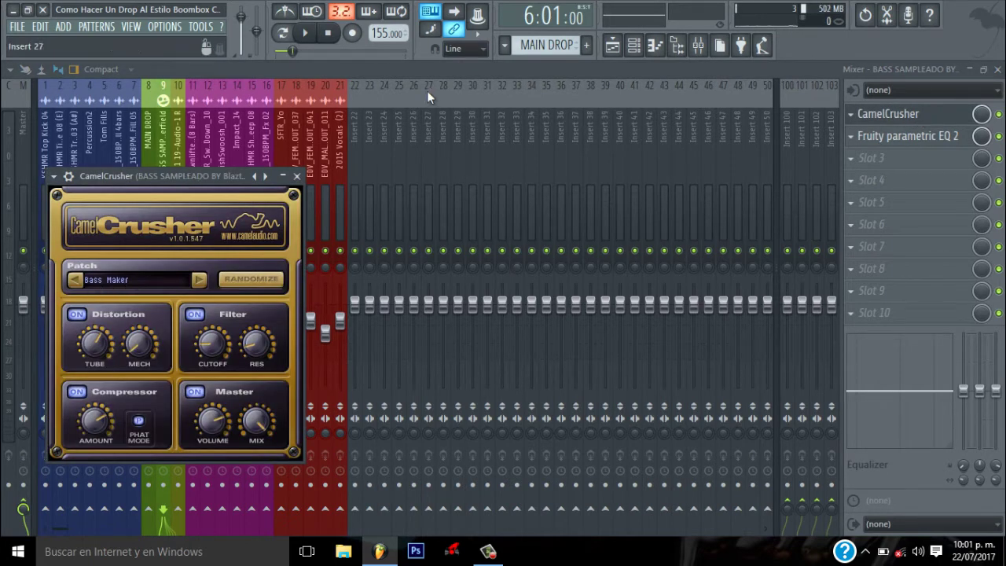
{"action": "left_click_drag", "start_coordinate": [157, 174], "coordinate": [253, 54]}
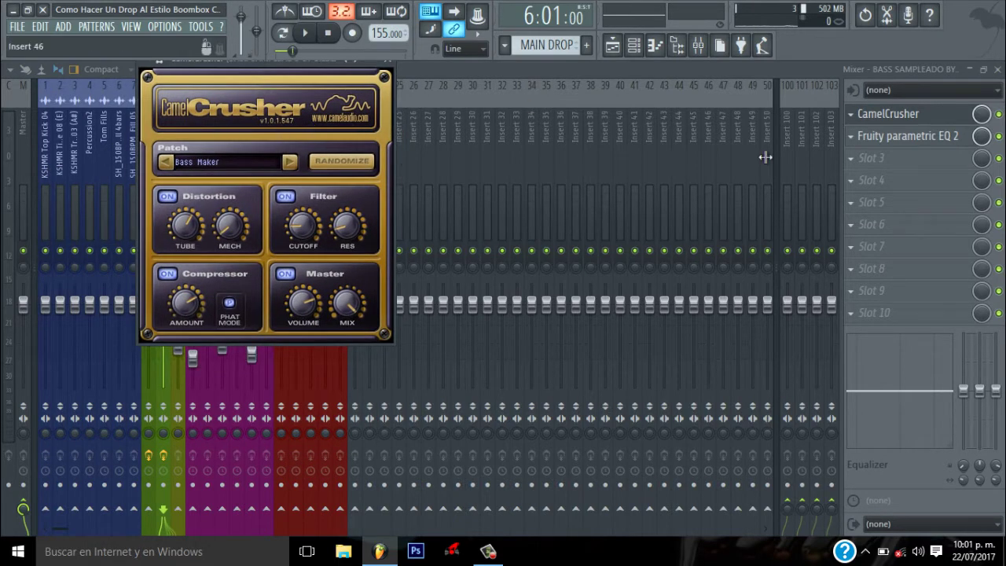
{"action": "left_click", "coordinate": [916, 140]}
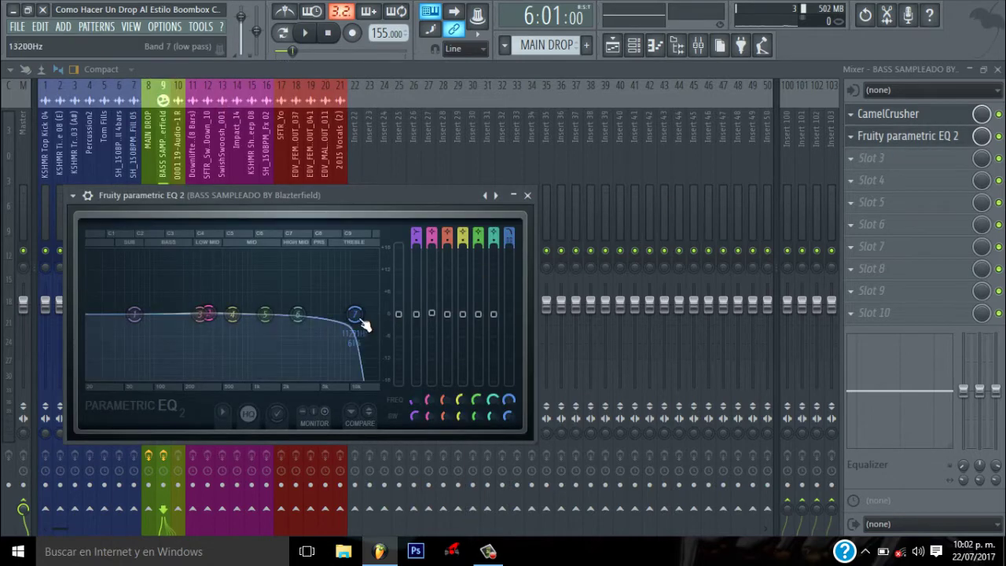
Return to the playlist and listen to the soloed bass from between bars 11 and 12, then from bar 22, and stop playback
{"action": "left_click", "coordinate": [613, 52]}
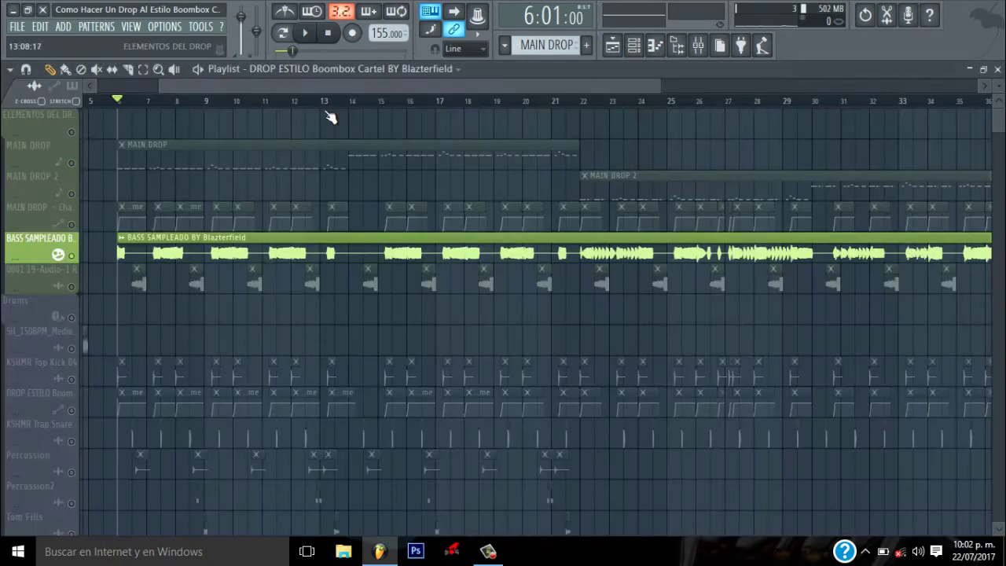
{"action": "left_click", "coordinate": [282, 103]}
{"action": "key", "text": "space"}
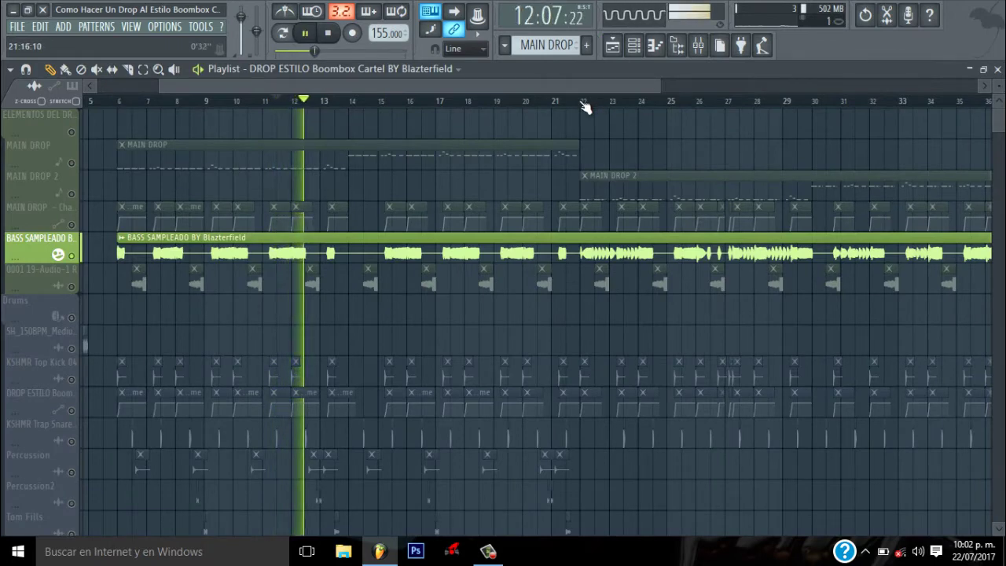
{"action": "left_click", "coordinate": [583, 103]}
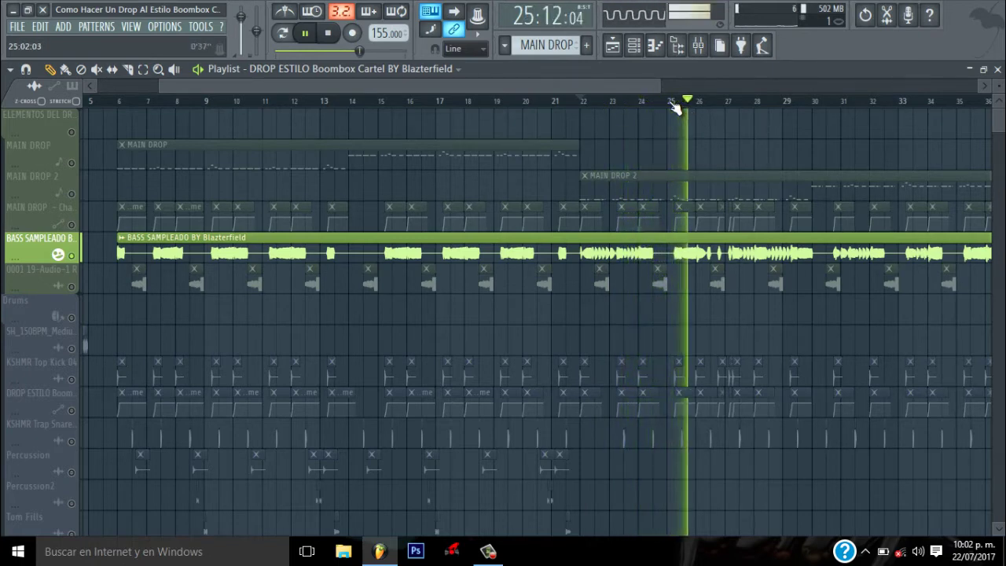
{"action": "key", "text": "space"}
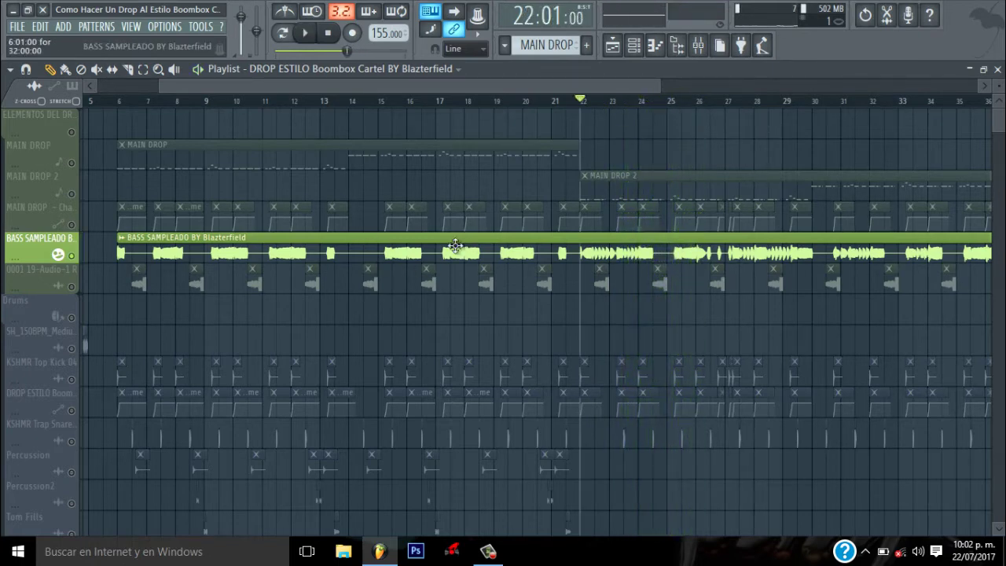
Unsolo the BASS SAMPLEADO track, solo KSHMR Top Kick 04 instead, and look over the kick pattern in the drop's opening bars
{"action": "left_click_drag", "start_coordinate": [655, 87], "coordinate": [938, 87]}
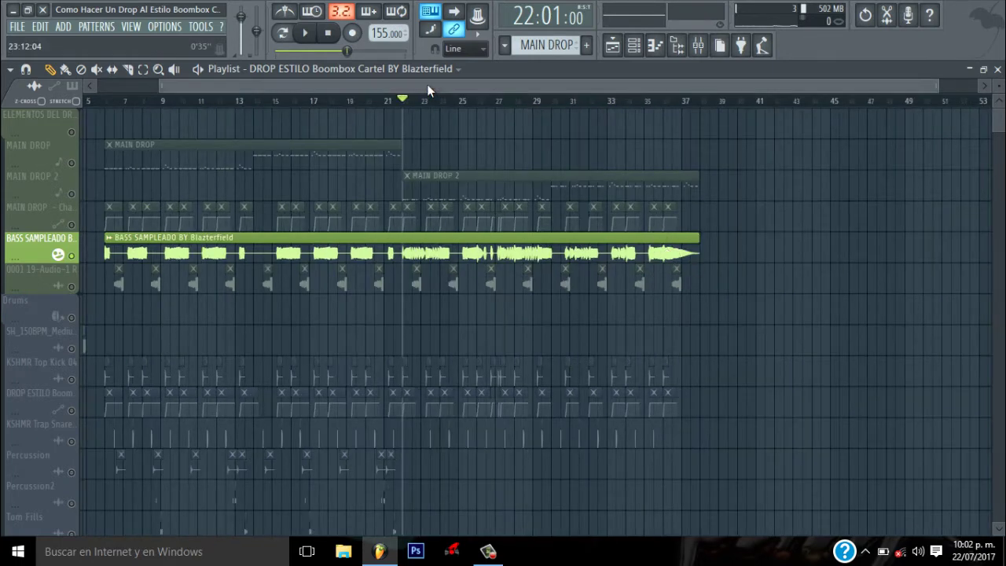
{"action": "left_click_drag", "start_coordinate": [427, 85], "coordinate": [354, 85]}
{"action": "left_click_drag", "start_coordinate": [879, 90], "coordinate": [645, 88]}
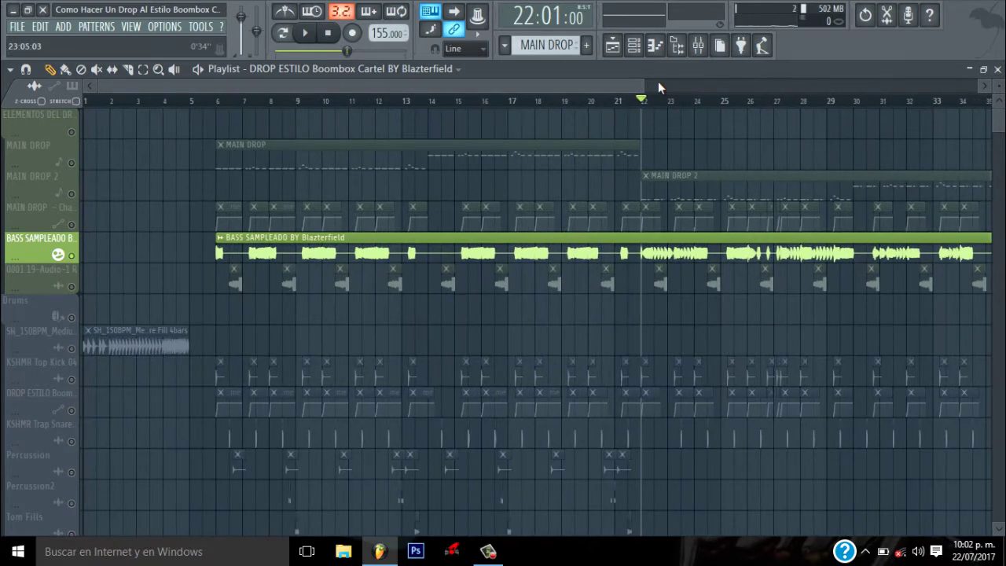
{"action": "left_click_drag", "start_coordinate": [647, 89], "coordinate": [690, 89]}
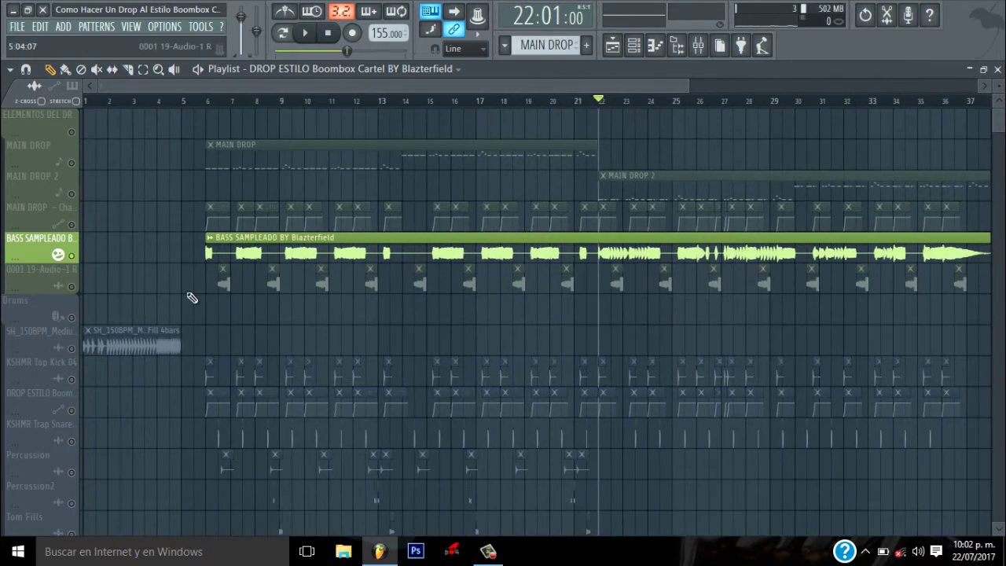
{"action": "right_click", "coordinate": [72, 257]}
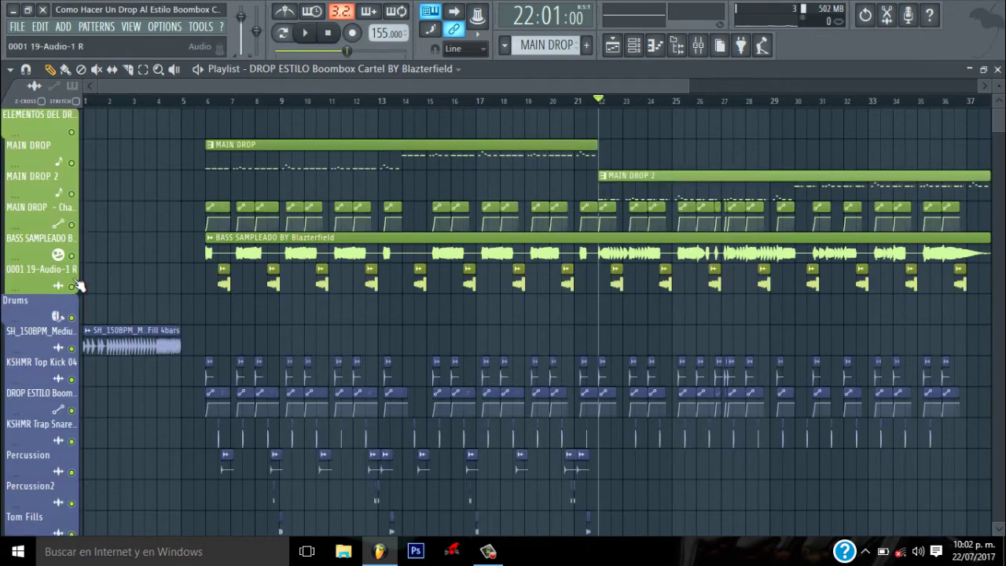
{"action": "right_click", "coordinate": [79, 379]}
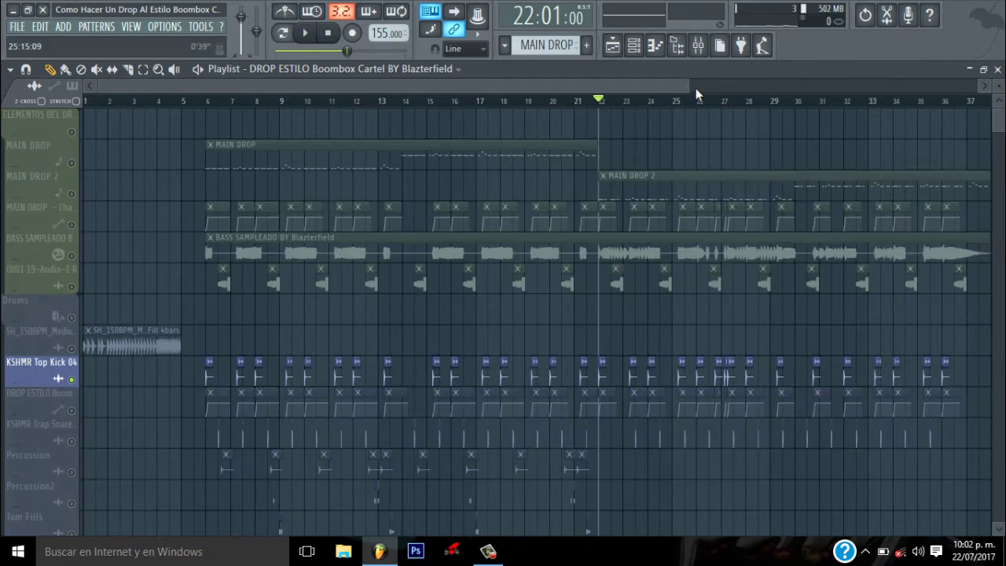
{"action": "left_click_drag", "start_coordinate": [691, 88], "coordinate": [378, 92]}
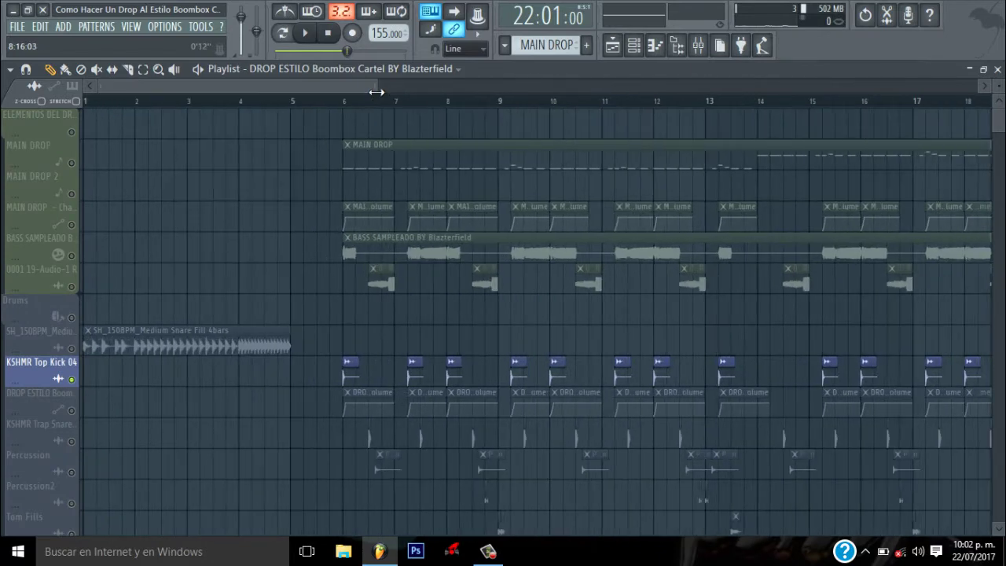
{"action": "mouse_move", "coordinate": [1002, 124]}
{"action": "left_mouse_down"}
{"action": "mouse_move", "coordinate": [1002, 136]}
{"action": "mouse_move", "coordinate": [1000, 119]}
{"action": "left_mouse_up"}
{"action": "left_click_drag", "start_coordinate": [375, 89], "coordinate": [322, 89]}
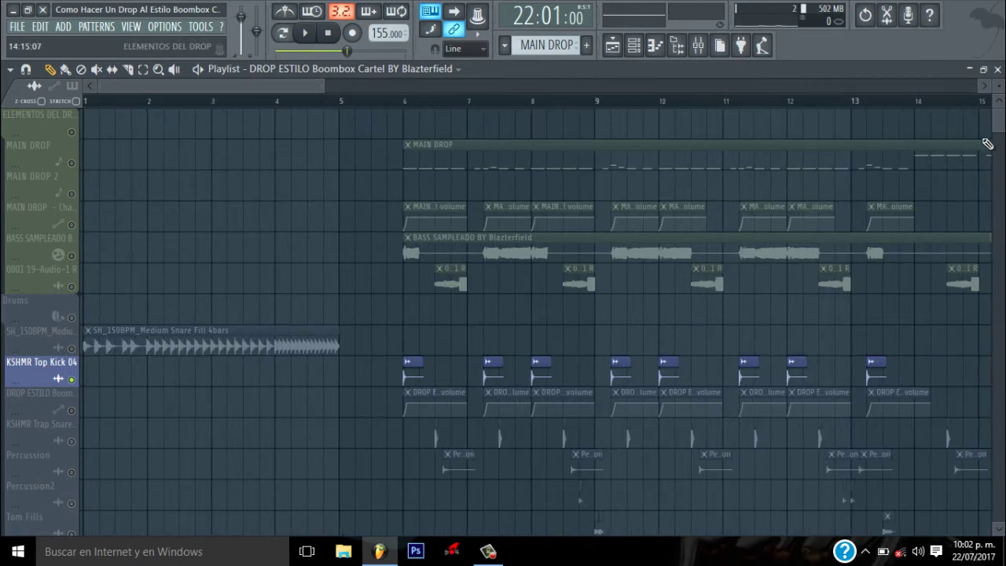
{"action": "scroll", "coordinate": [534, 321], "scroll_direction": "down", "scroll_amount": 3}
{"action": "scroll", "coordinate": [535, 321], "scroll_direction": "up", "scroll_amount": 3}
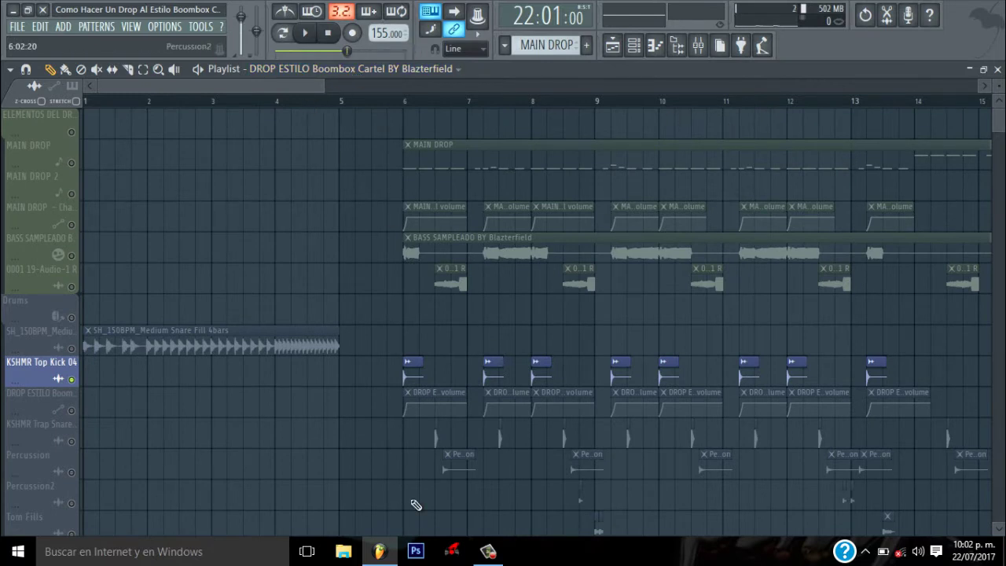
Show the Boombox Cartel - Cartel EP (2017) folder from Música in File Explorer, and return to the FL Studio playlist
{"action": "left_click", "coordinate": [345, 554]}
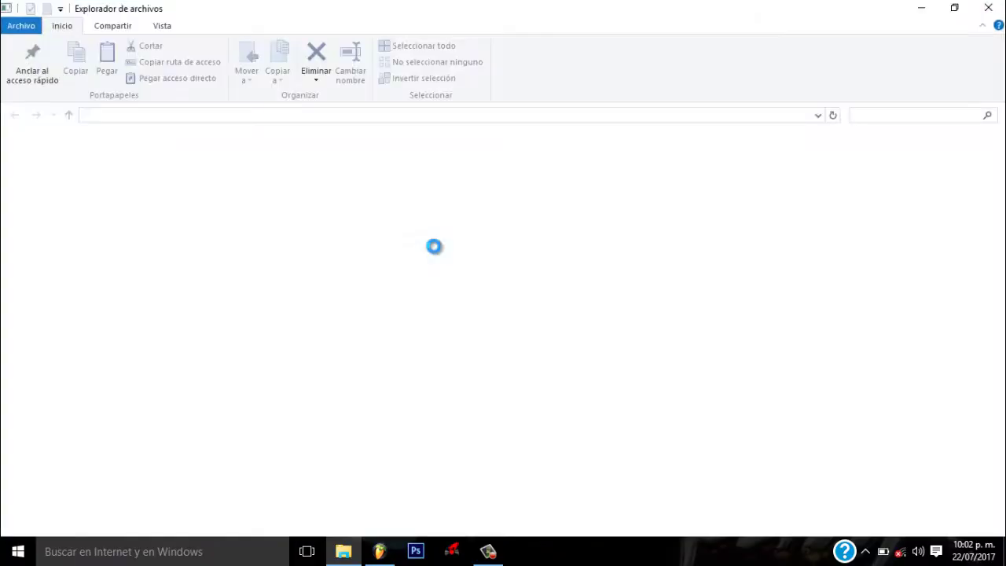
{"action": "left_click", "coordinate": [57, 279]}
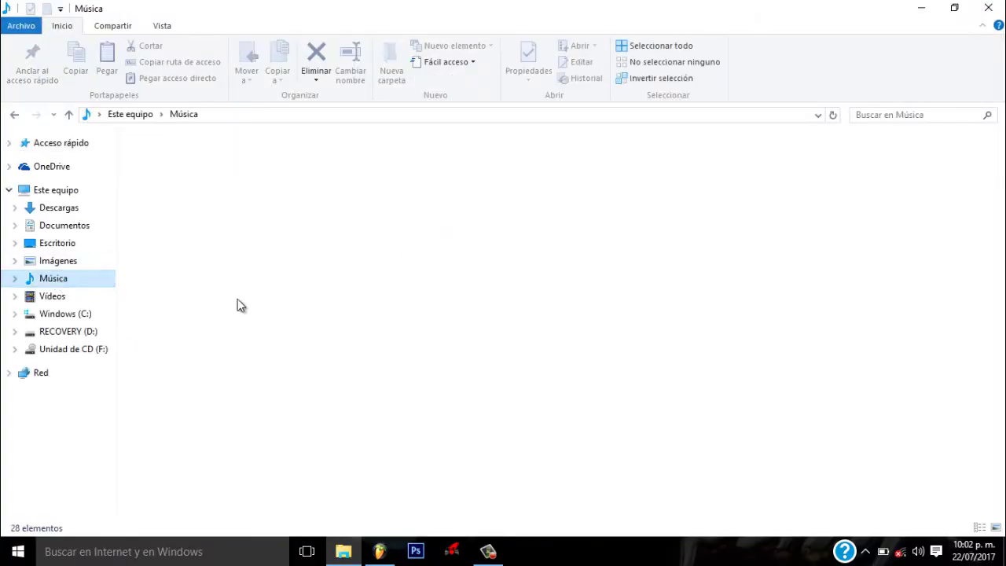
{"action": "double_click", "coordinate": [430, 197]}
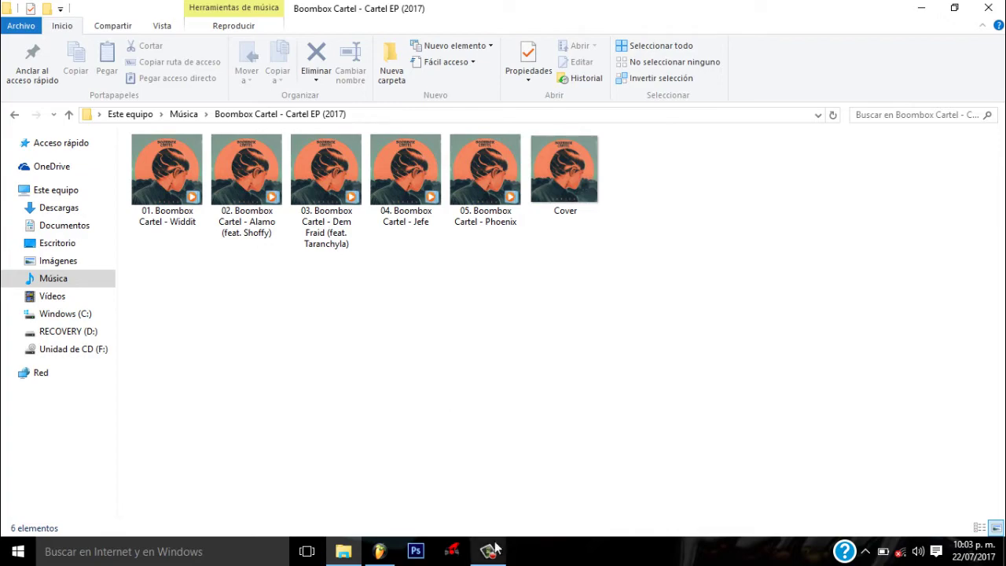
{"action": "left_click", "coordinate": [380, 551]}
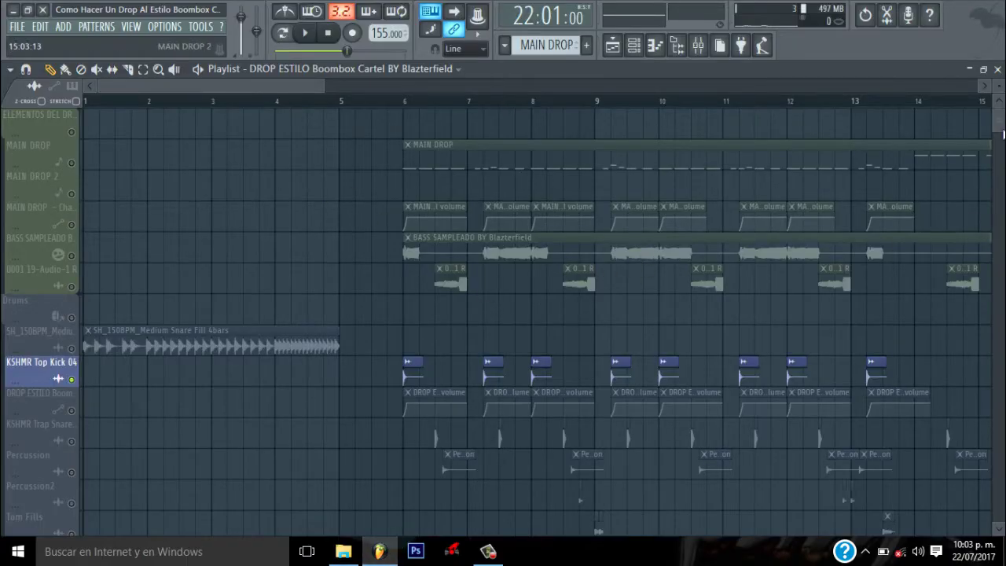
Unmute the DROP ESTILO Boombox Cartel channel volume track below the kick and briefly play from just after bar 5
{"action": "scroll", "coordinate": [1003, 134], "scroll_direction": "down", "scroll_amount": 2}
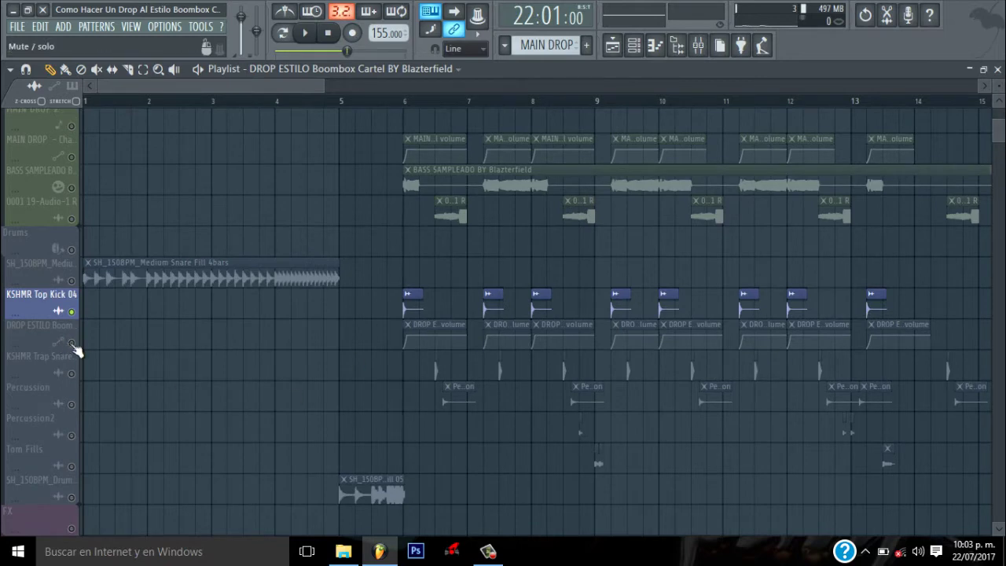
{"action": "left_click", "coordinate": [72, 345]}
{"action": "left_click", "coordinate": [355, 102]}
{"action": "key", "text": "space"}
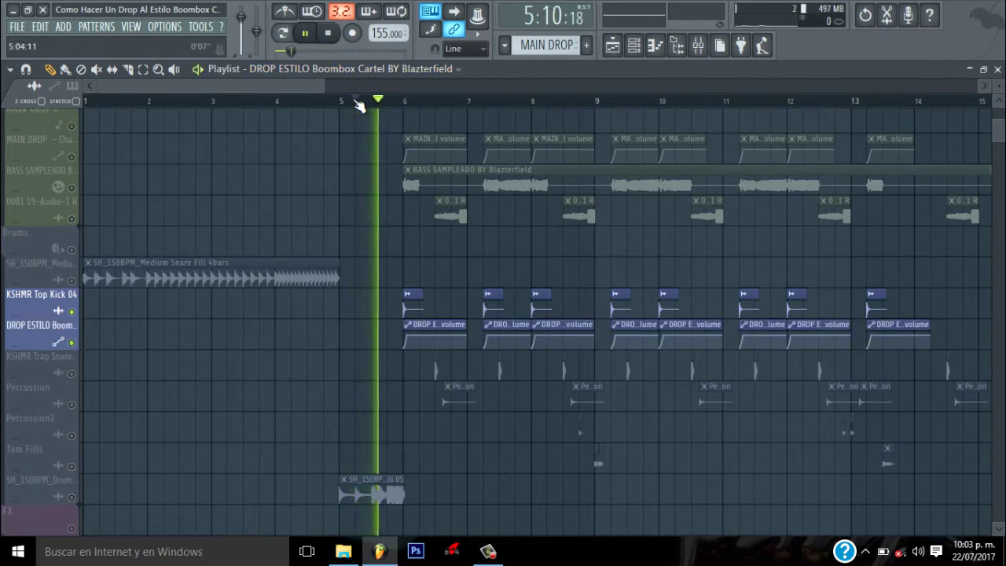
{"action": "key", "text": "space"}
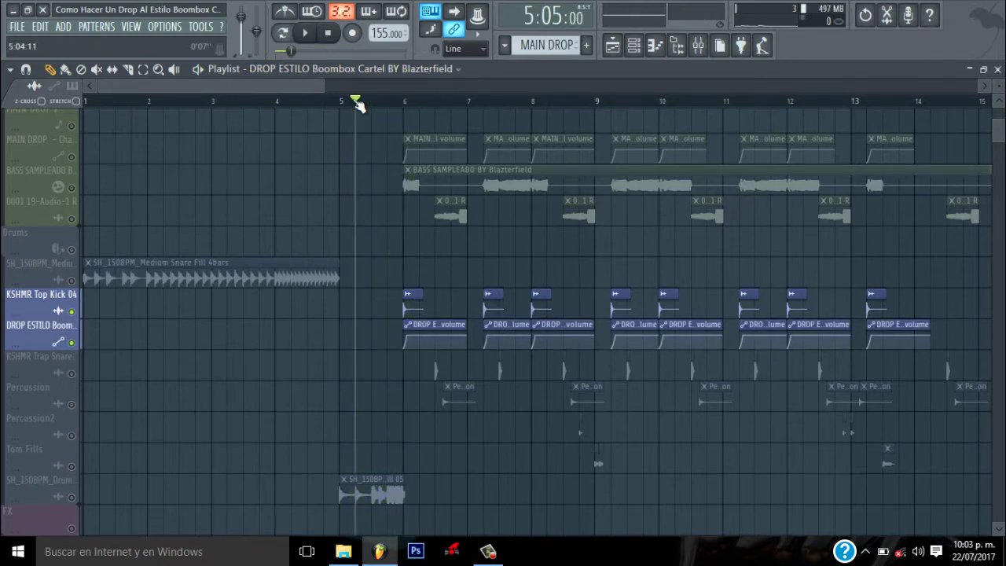
Unmute the BASS SAMPLEADO and MAIN DROP channel volume tracks and play them with the kick from just before bar 6
{"action": "left_click", "coordinate": [72, 188]}
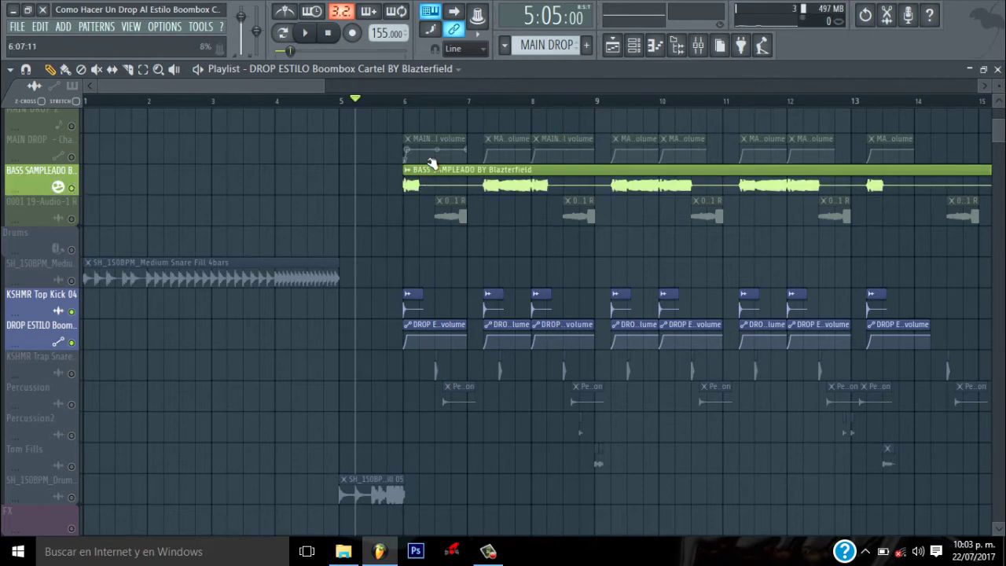
{"action": "left_click", "coordinate": [72, 158]}
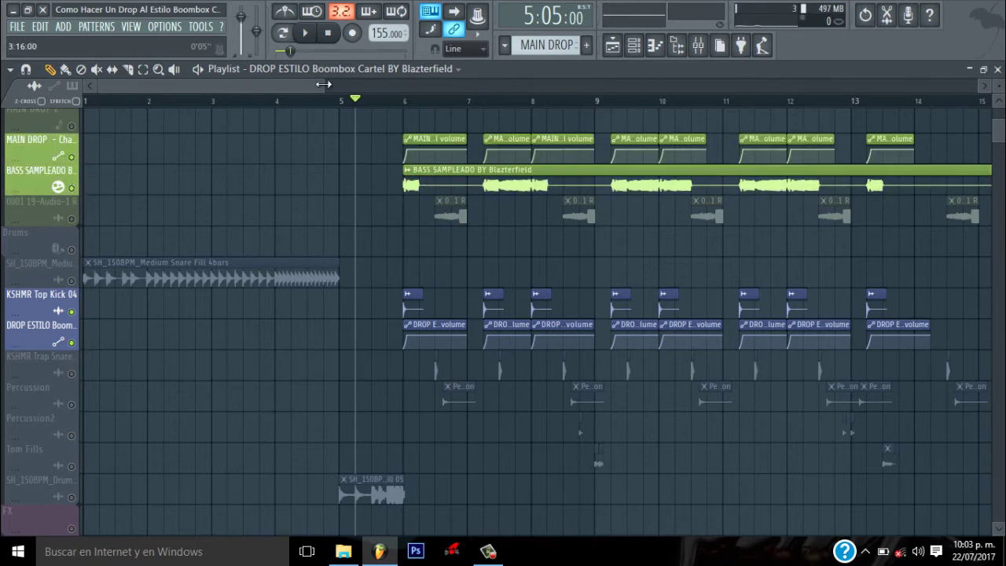
{"action": "left_click_drag", "start_coordinate": [323, 85], "coordinate": [234, 88]}
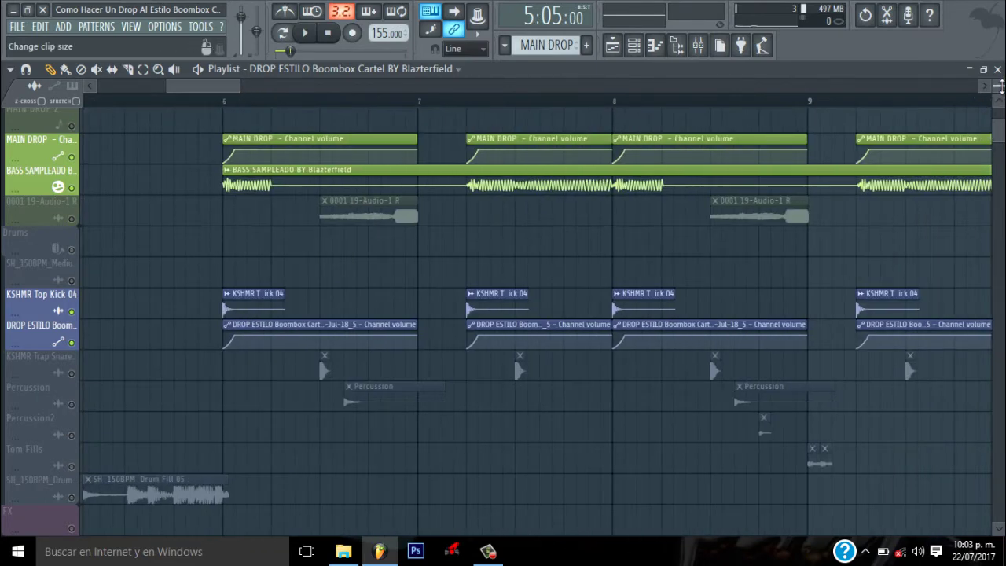
{"action": "left_click_drag", "start_coordinate": [1001, 86], "coordinate": [1001, 100]}
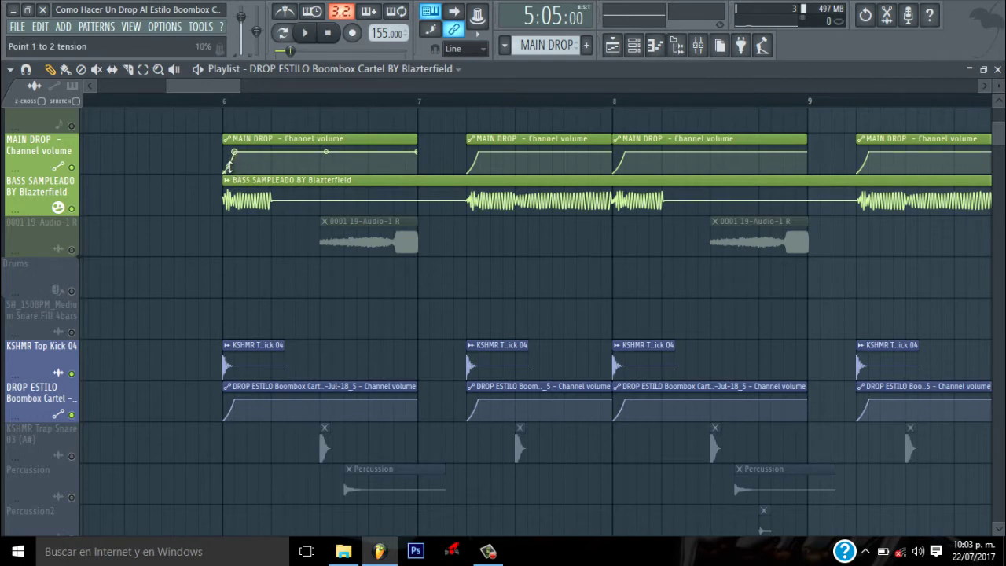
{"action": "left_click", "coordinate": [193, 105]}
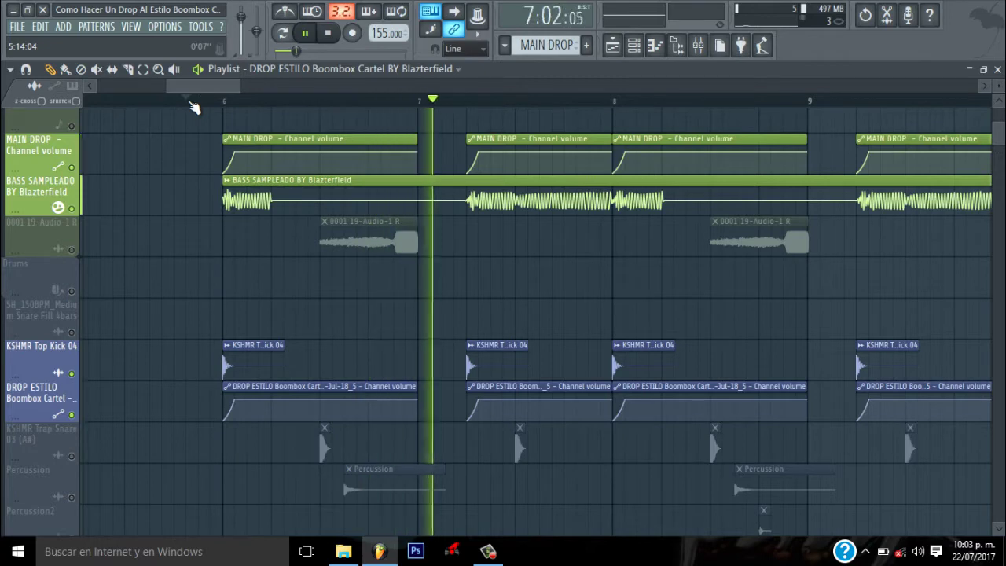
{"action": "key", "text": "space"}
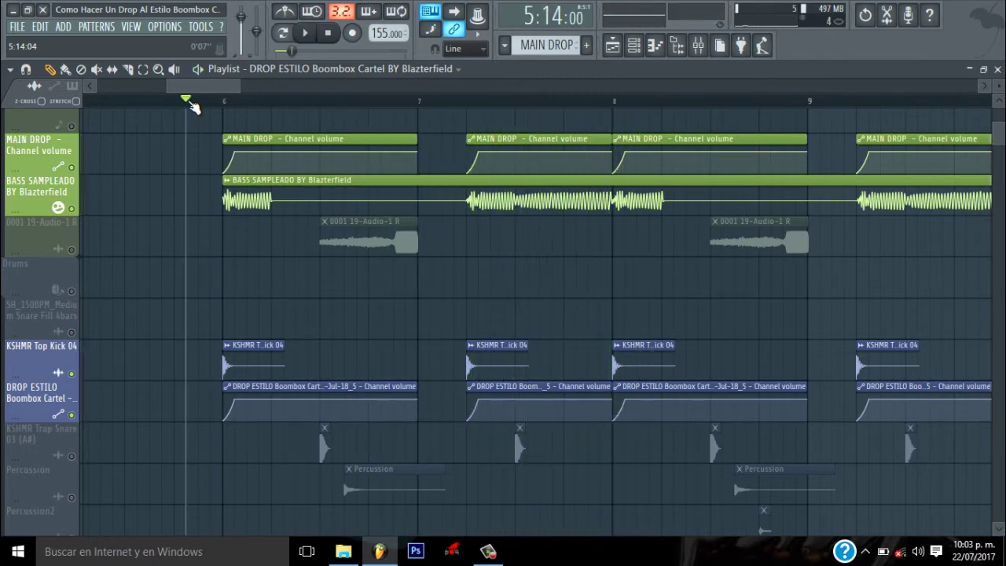
Compare the kick and bass without the MAIN DROP channel volume automation by muting it, playing the opening bar, and unmuting it
{"action": "left_click", "coordinate": [72, 167]}
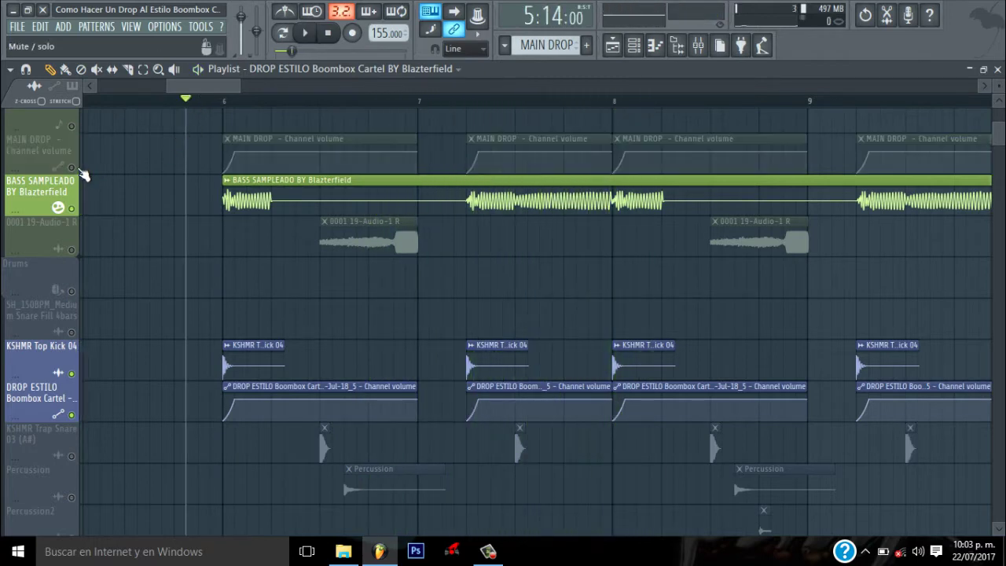
{"action": "key", "text": "space"}
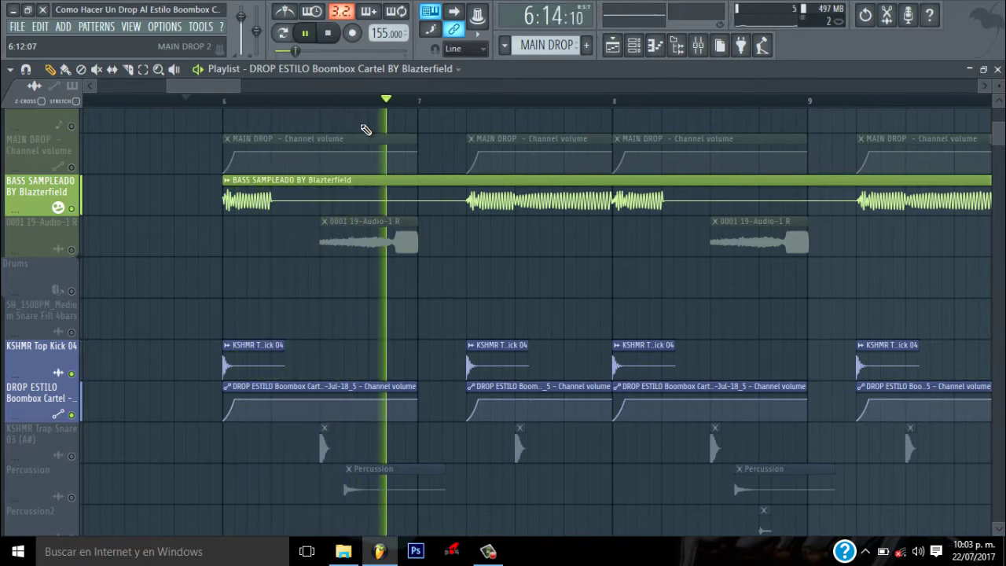
{"action": "key", "text": "space"}
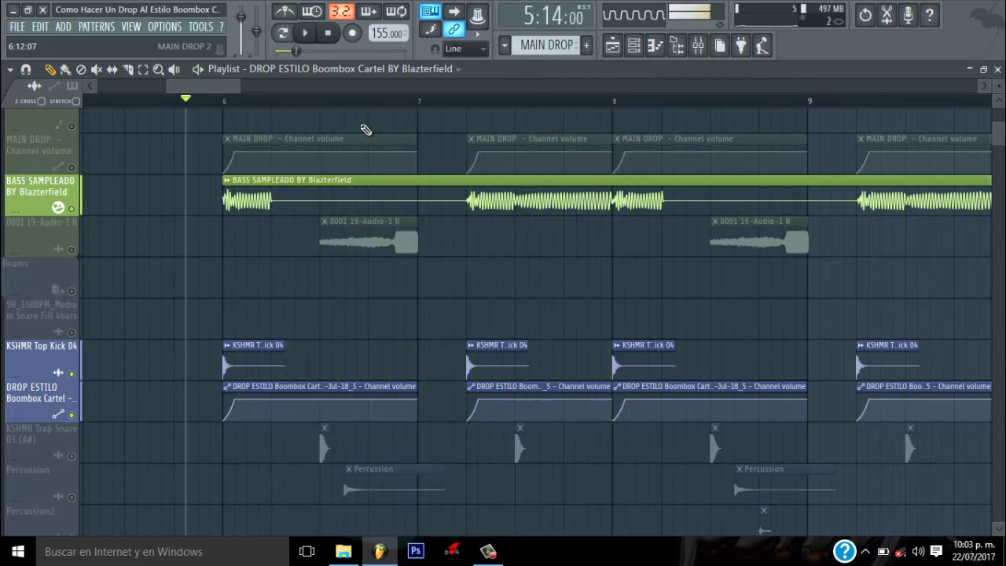
{"action": "left_click", "coordinate": [72, 168]}
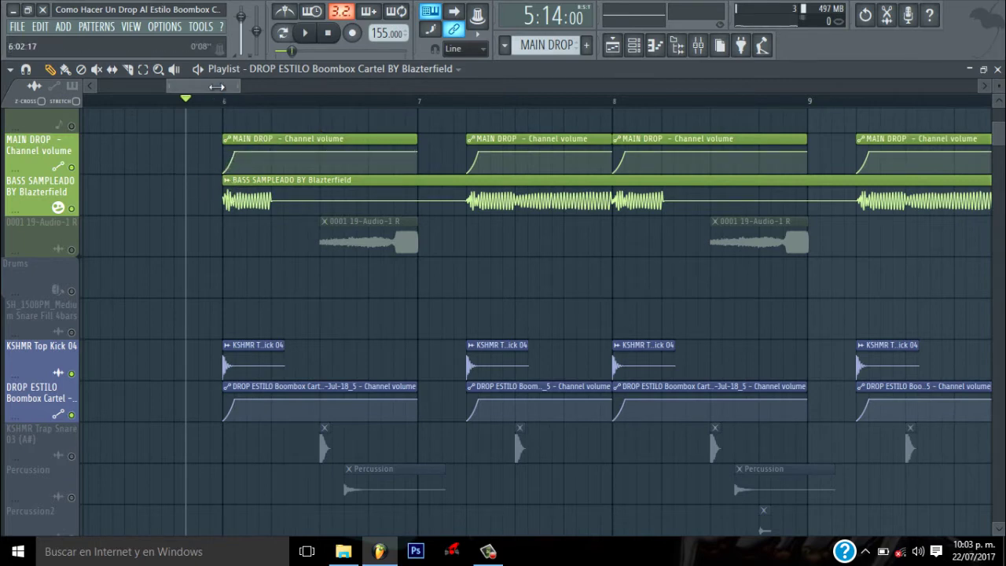
{"action": "left_click_drag", "start_coordinate": [216, 87], "coordinate": [199, 85]}
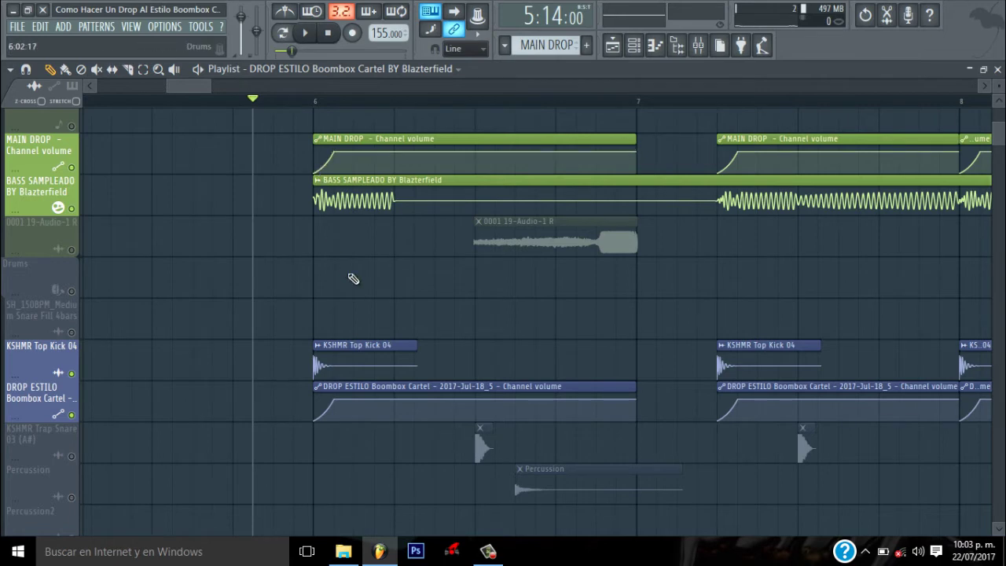
Unmute the KSHMR Trap Snare 03 track and play it with the kick and bass from just before bar 6
{"action": "left_click_drag", "start_coordinate": [208, 84], "coordinate": [314, 85]}
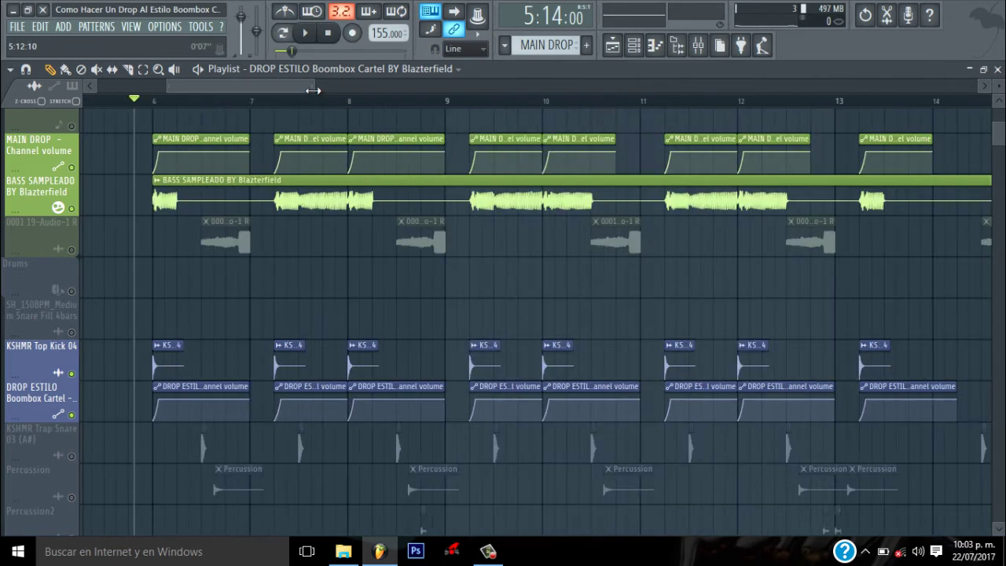
{"action": "left_click_drag", "start_coordinate": [1001, 136], "coordinate": [1002, 171]}
{"action": "left_click", "coordinate": [71, 183]}
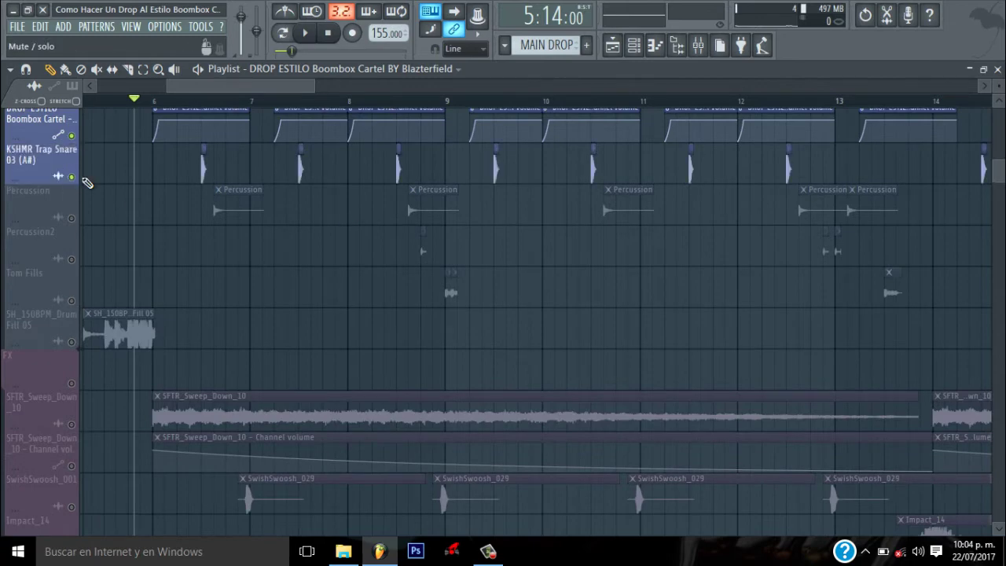
{"action": "key", "text": "space"}
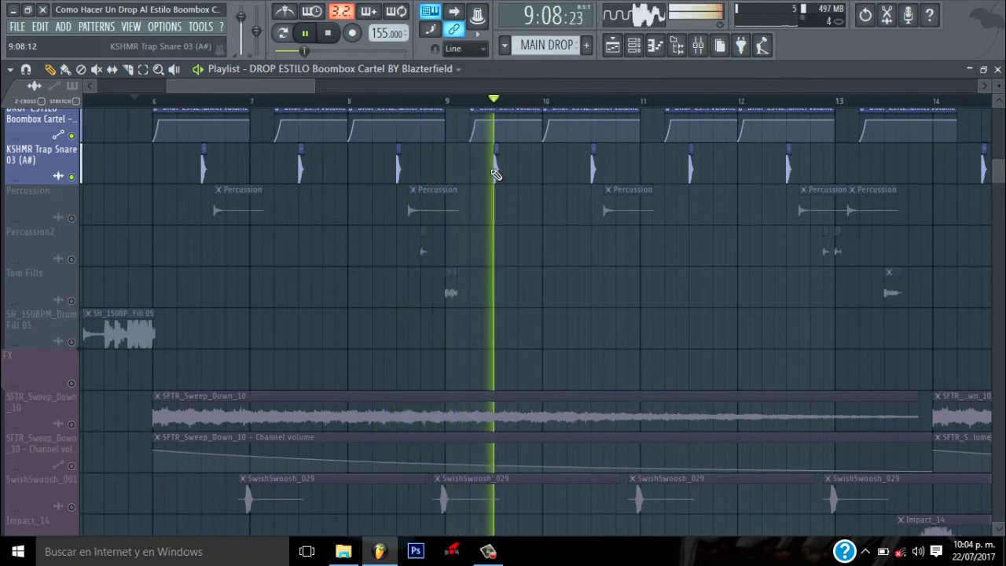
{"action": "key", "text": "space"}
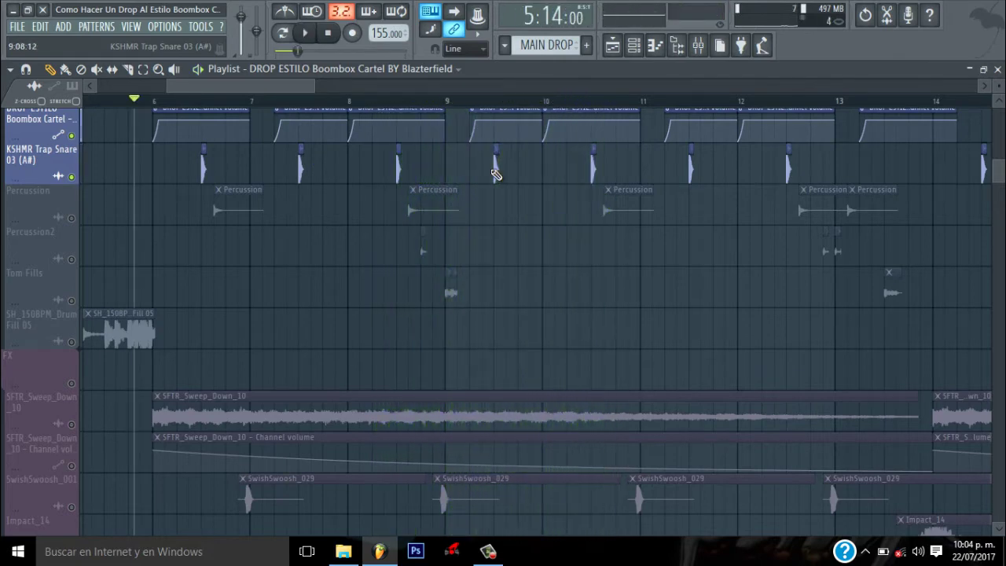
Unmute the Percussion track, preview its first clip's sample, and play the drop from just before bar 6
{"action": "left_click", "coordinate": [74, 220]}
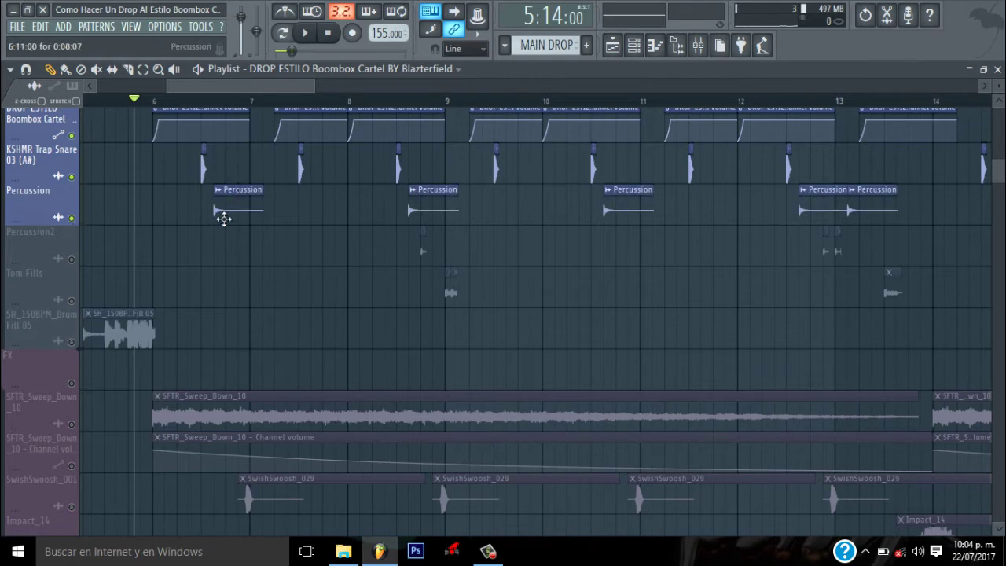
{"action": "double_click", "coordinate": [242, 207]}
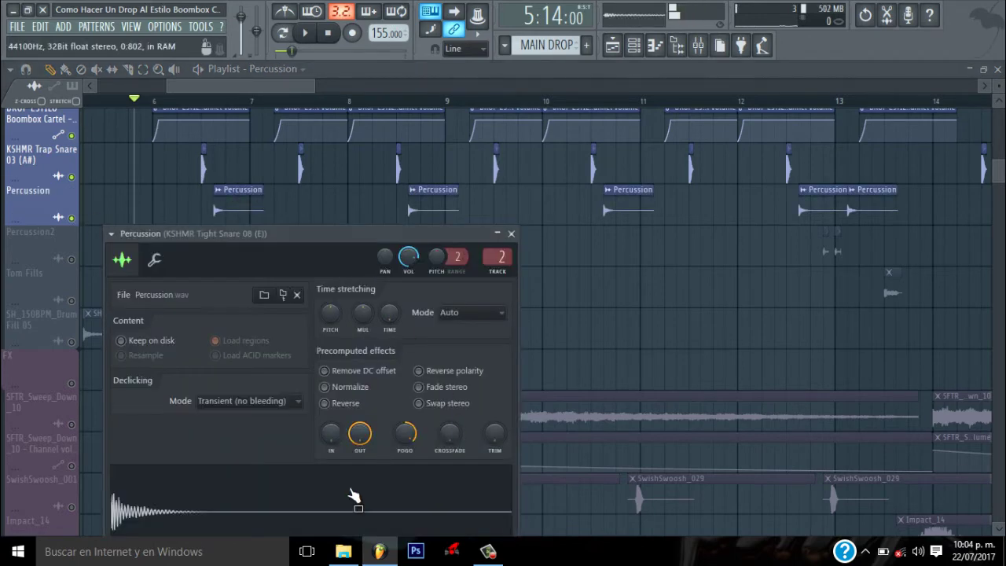
{"action": "key", "text": "space"}
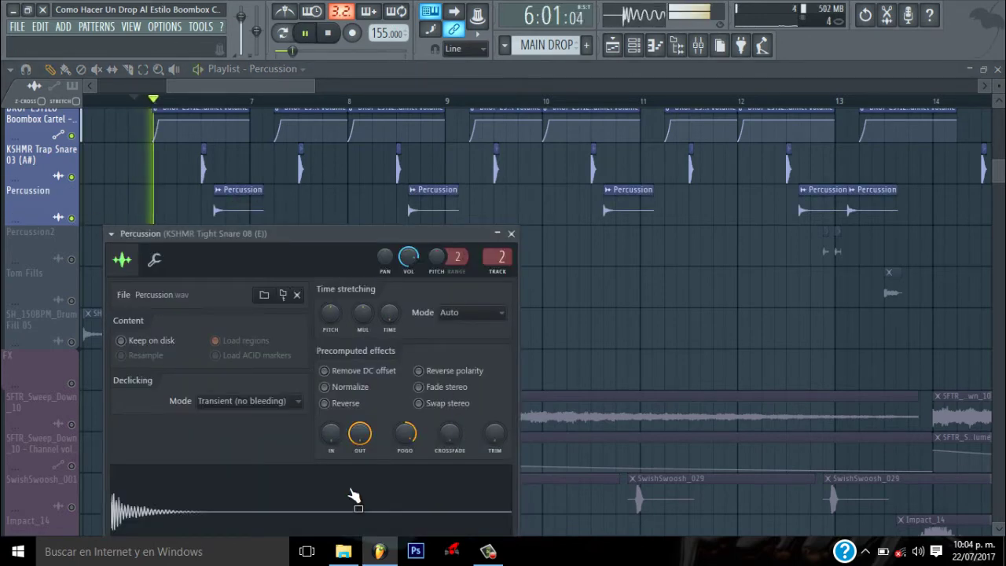
{"action": "left_click", "coordinate": [254, 89]}
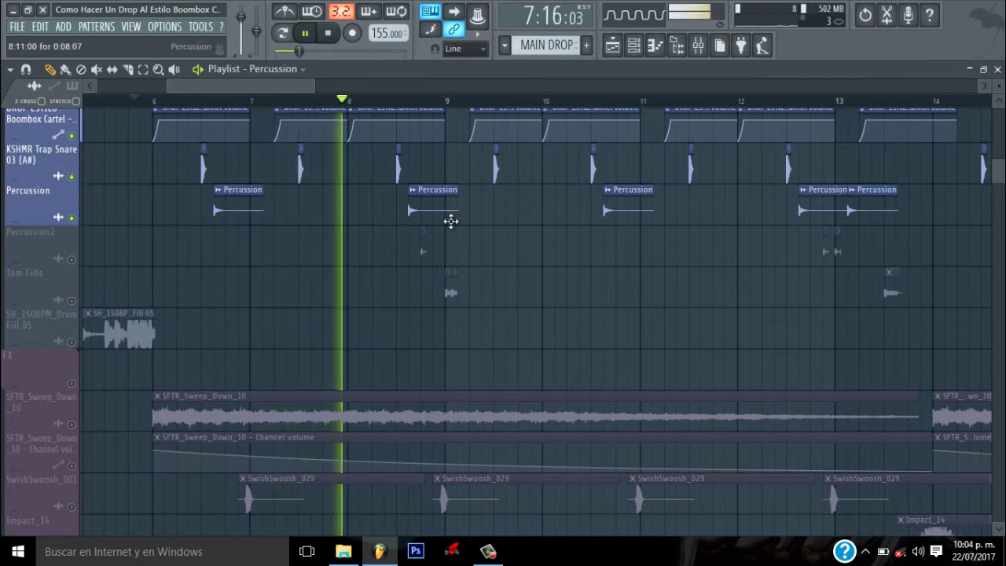
{"action": "key", "text": "space"}
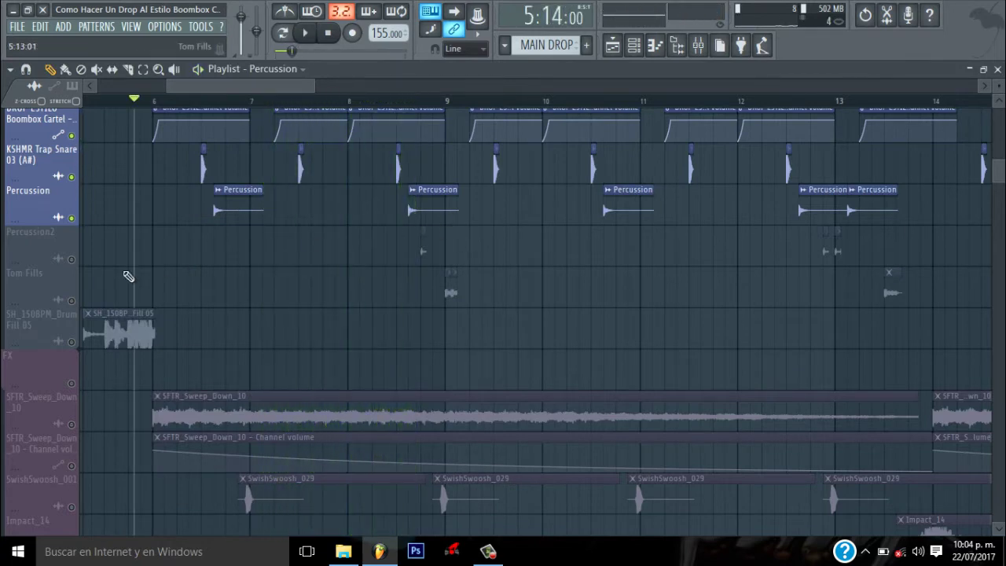
Unmute the Percussion2 track and preview the sample of its clip just before bar 9
{"action": "left_click", "coordinate": [70, 259]}
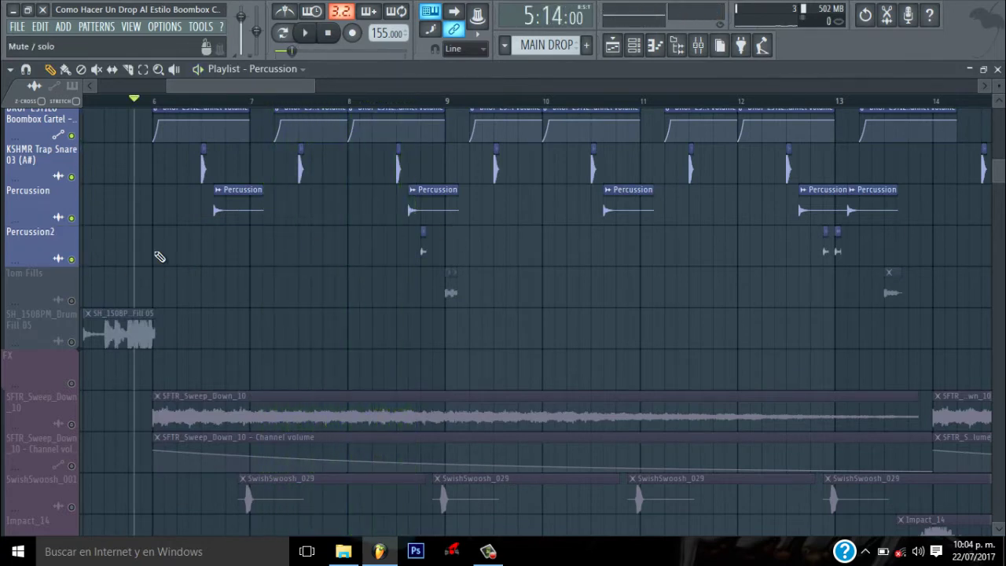
{"action": "double_click", "coordinate": [425, 247]}
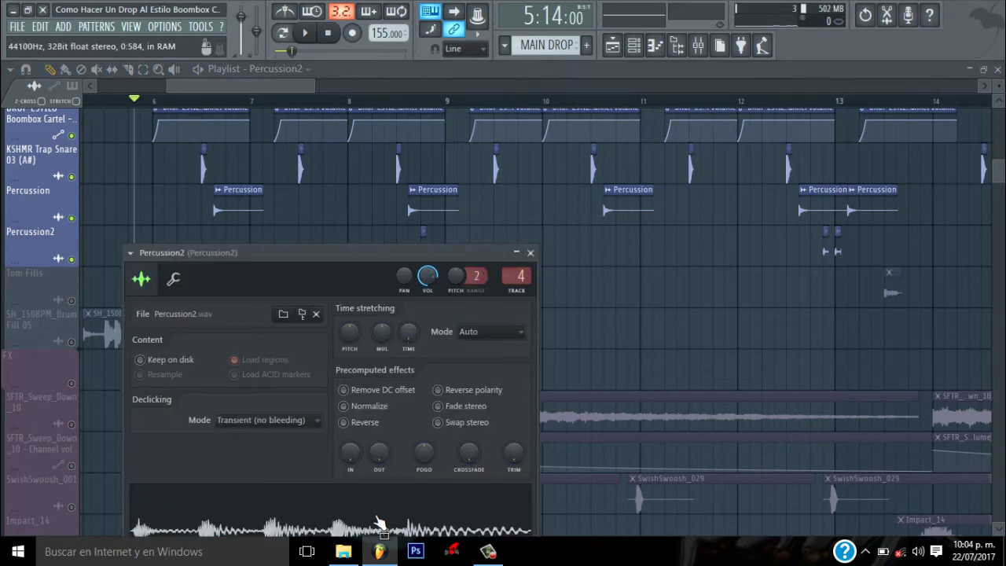
{"action": "left_click", "coordinate": [250, 85]}
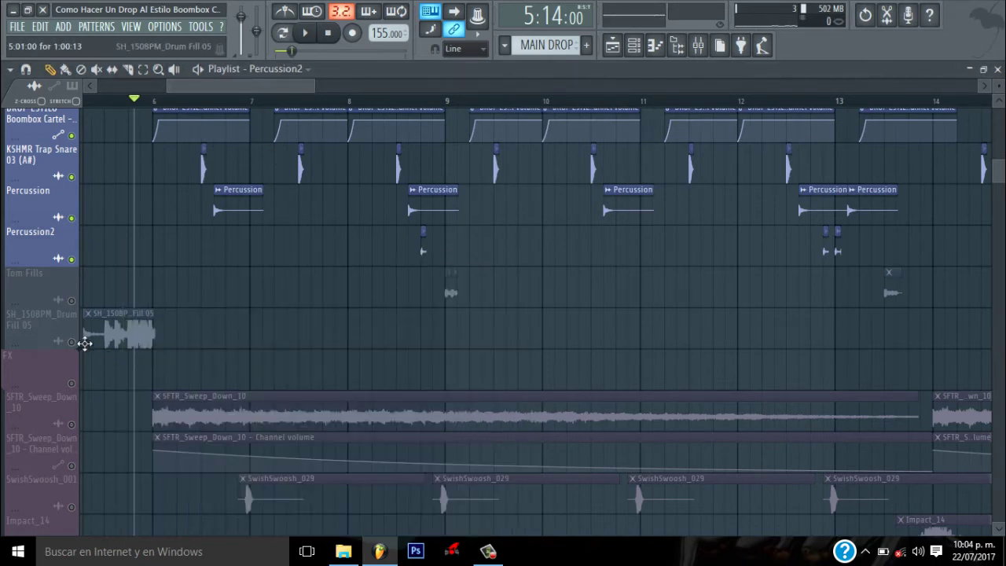
Unmute the Tom Fills track and preview the sample of its clip at bar 9
{"action": "left_click", "coordinate": [72, 301]}
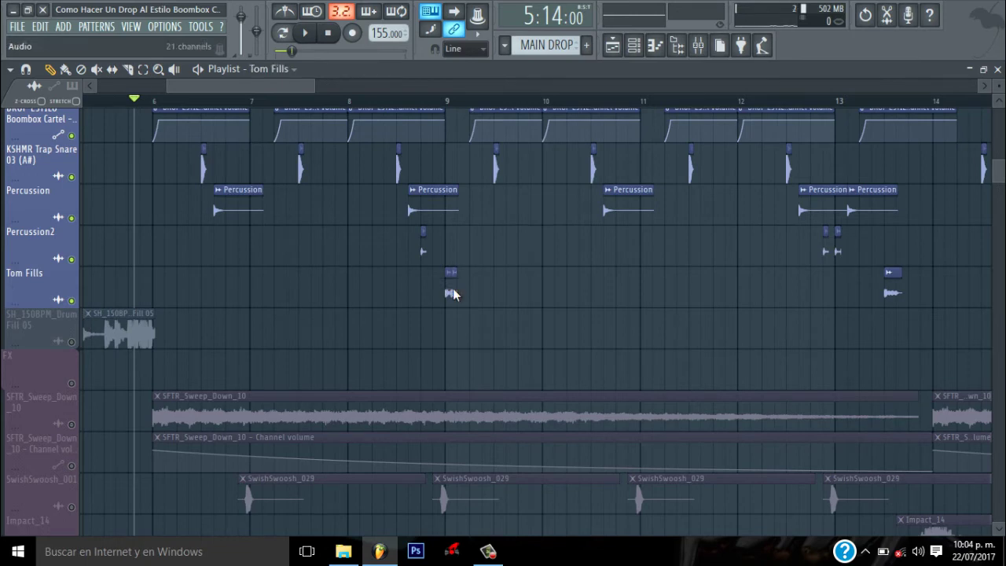
{"action": "double_click", "coordinate": [453, 294]}
{"action": "left_click_drag", "start_coordinate": [416, 267], "coordinate": [701, 175]}
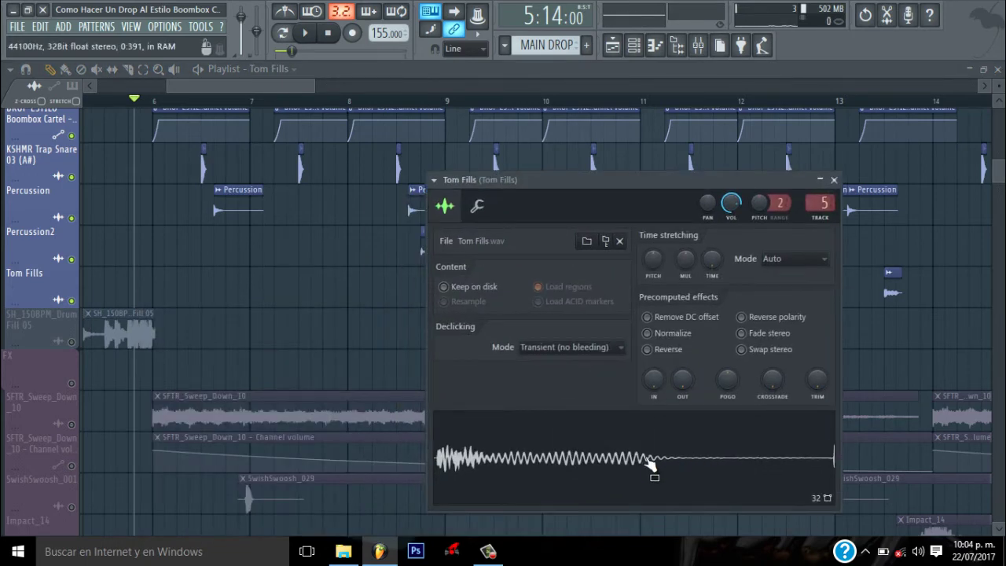
{"action": "left_click", "coordinate": [240, 87]}
Play the unmuted drums and bass together from just before bar 6 through bar 13
{"action": "key", "text": "space"}
{"action": "left_click_drag", "start_coordinate": [239, 86], "coordinate": [547, 90]}
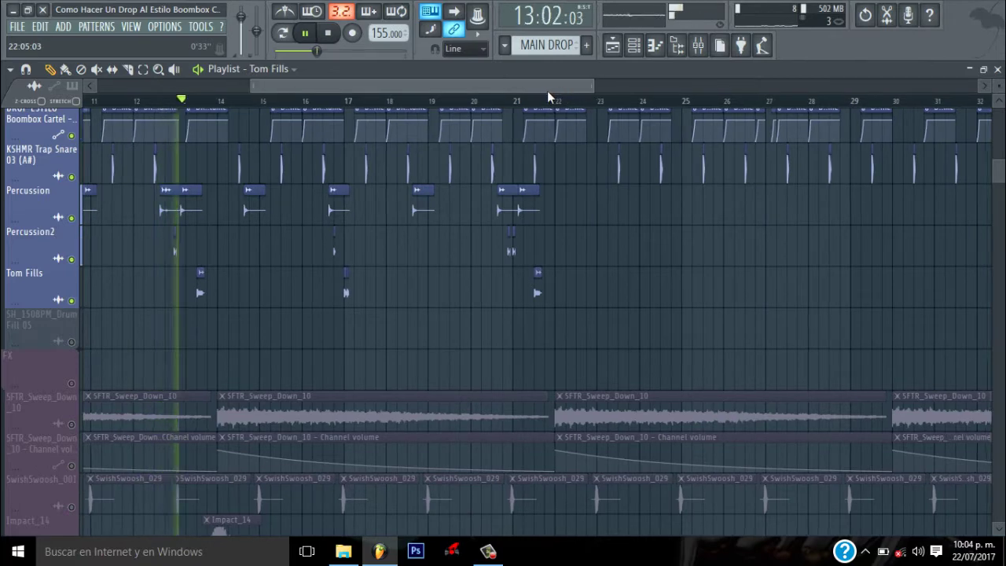
{"action": "key", "text": "space"}
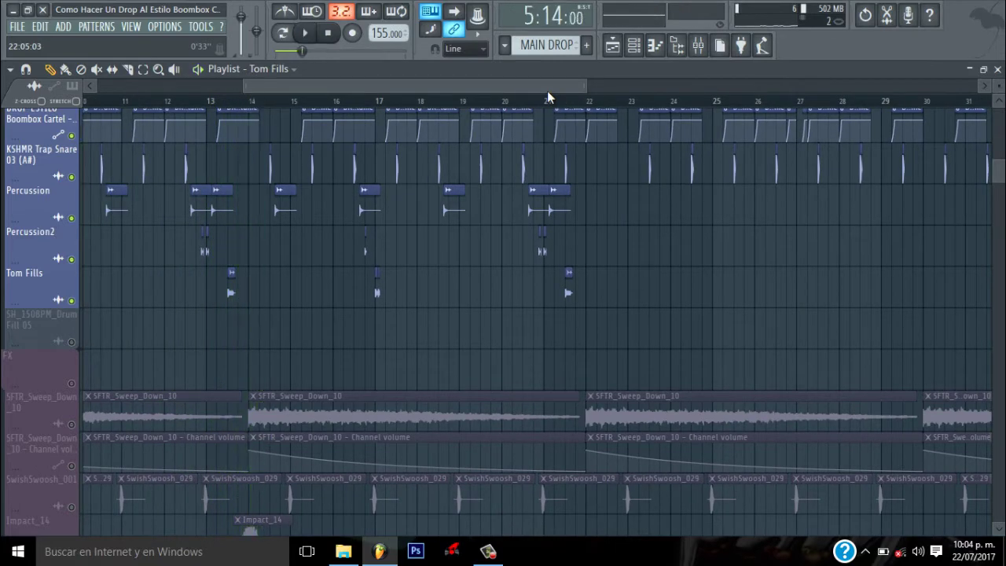
Unmute the SFTR_Sweep_Down_10 track and its channel volume automation, and play the sweep from 5:05:00
{"action": "left_click_drag", "start_coordinate": [1000, 182], "coordinate": [999, 132]}
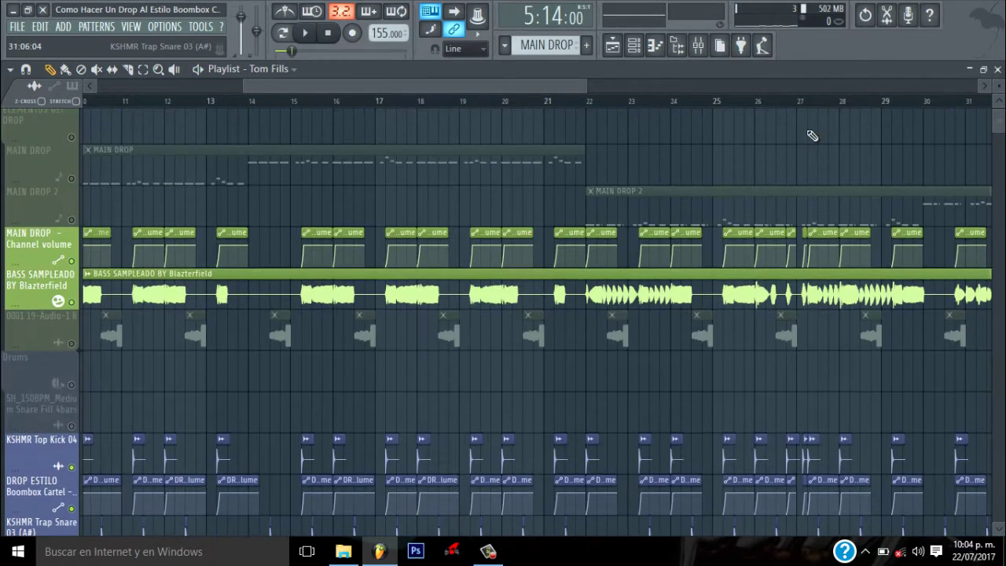
{"action": "left_click_drag", "start_coordinate": [417, 85], "coordinate": [313, 86]}
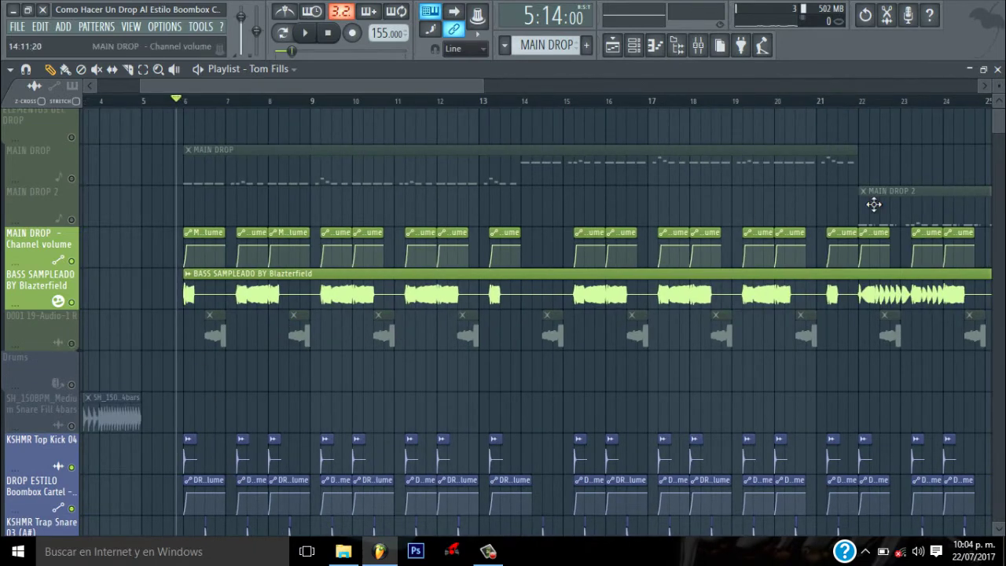
{"action": "scroll", "coordinate": [140, 337], "scroll_direction": "down", "scroll_amount": 6}
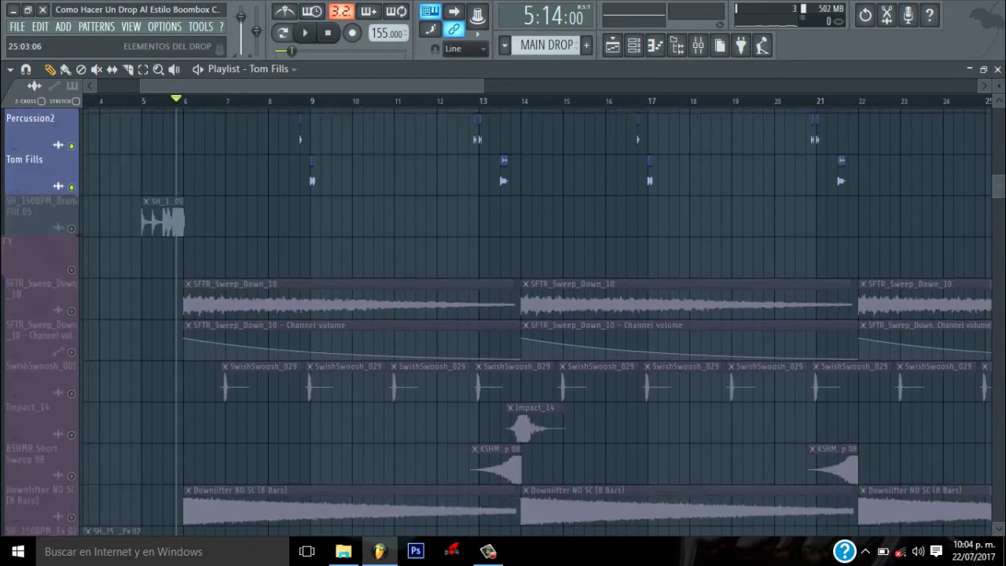
{"action": "left_click", "coordinate": [76, 310]}
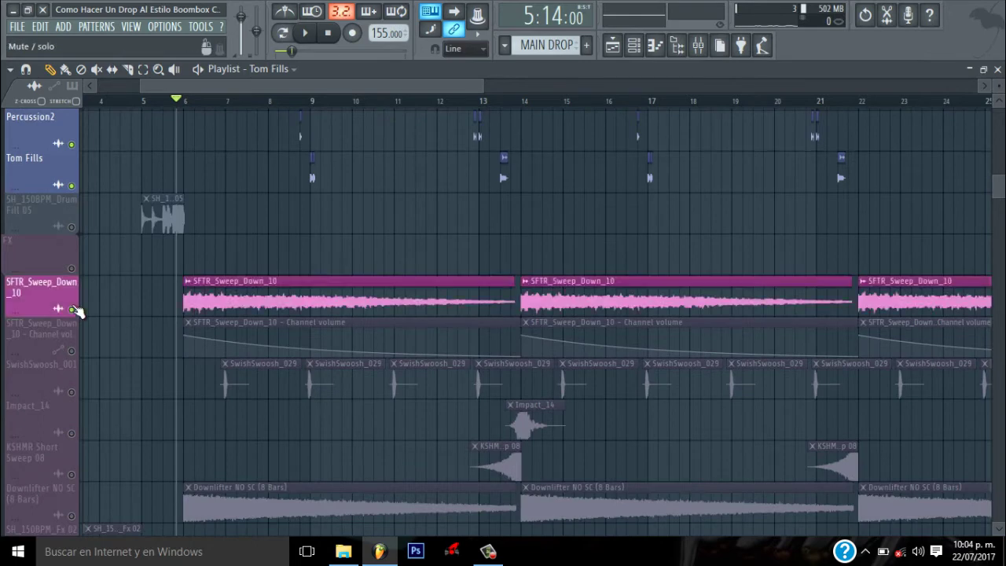
{"action": "left_click", "coordinate": [76, 351]}
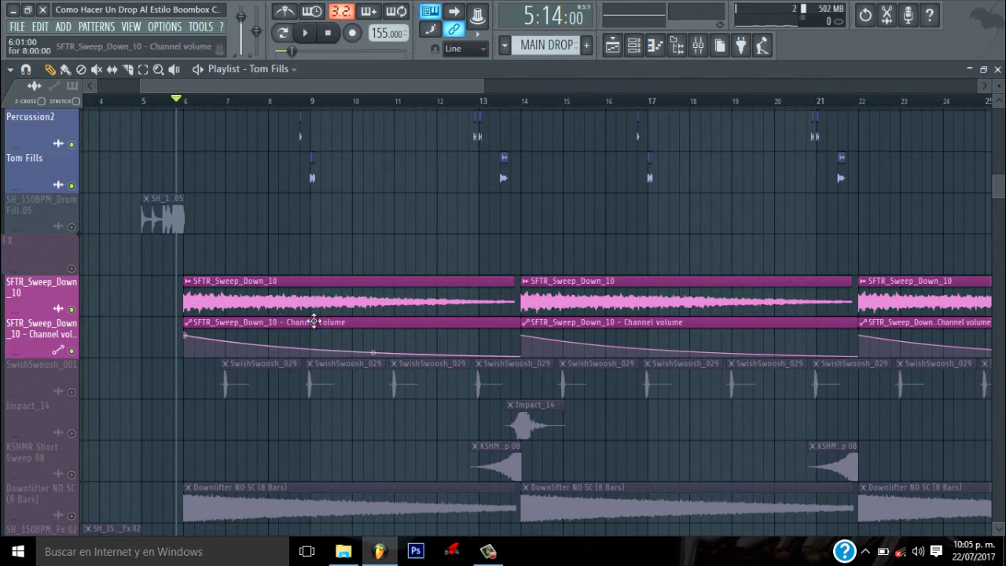
{"action": "left_click", "coordinate": [155, 102]}
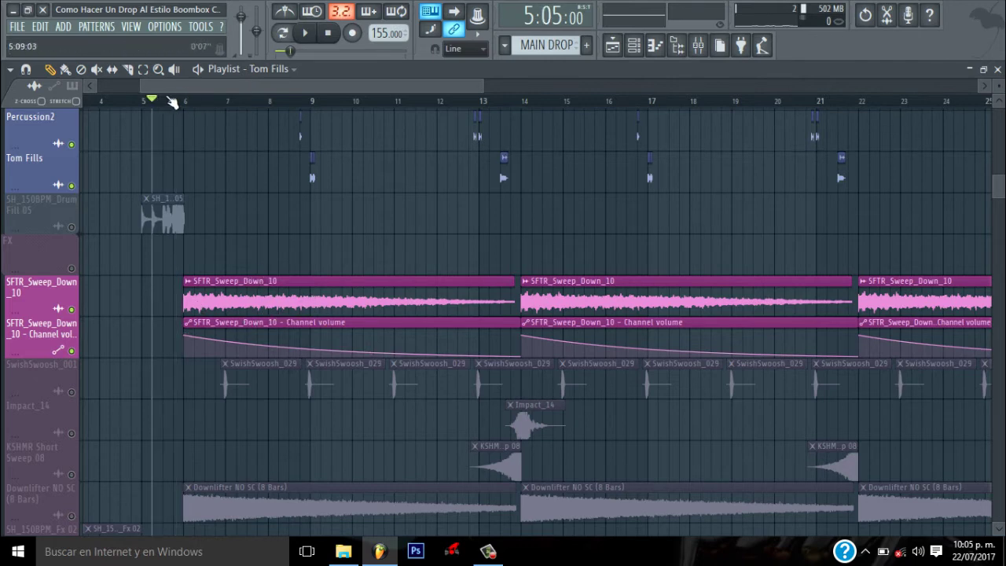
{"action": "key", "text": "space"}
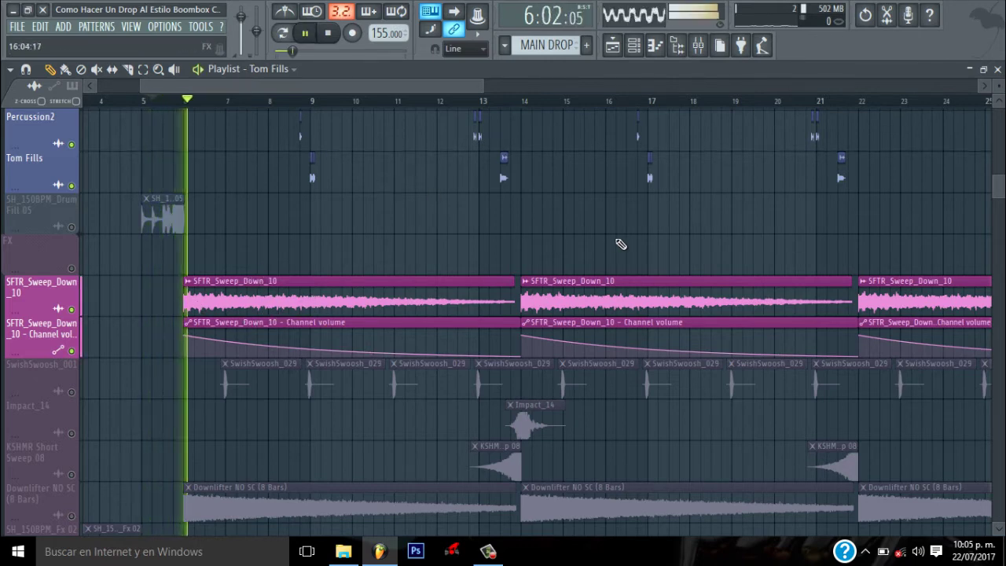
{"action": "left_click_drag", "start_coordinate": [1002, 196], "coordinate": [1003, 210]}
{"action": "key", "text": "space"}
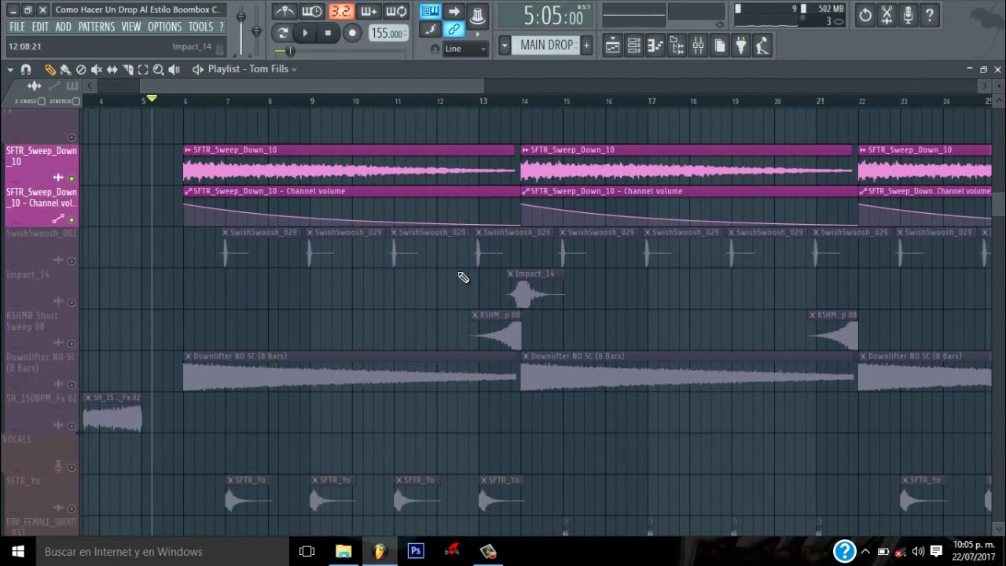
Unmute the SwishSwoosh_001 track, preview its first clip's sample, and play the arrangement from 5:05:00
{"action": "left_click", "coordinate": [75, 261]}
{"action": "double_click", "coordinate": [255, 247]}
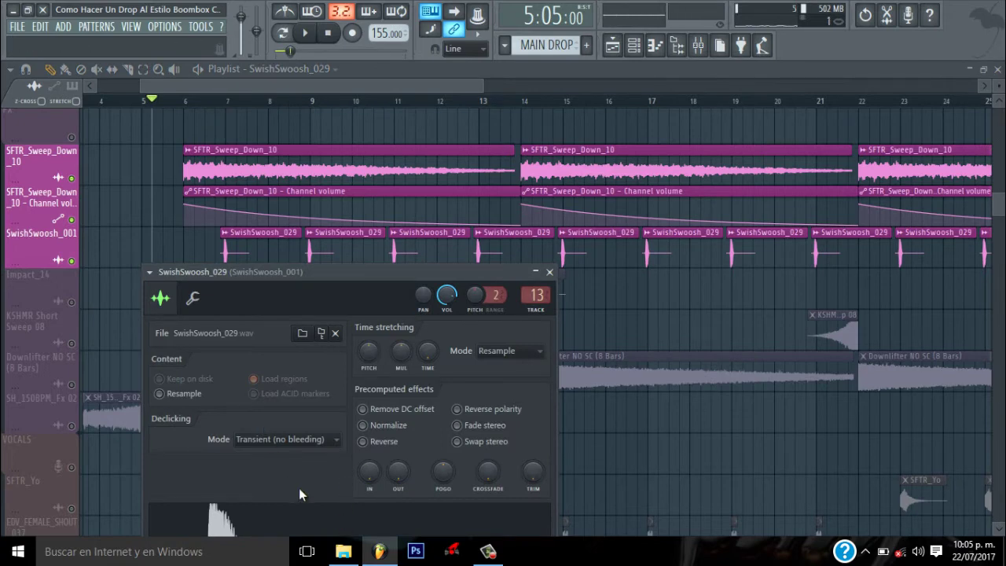
{"action": "key", "text": "space"}
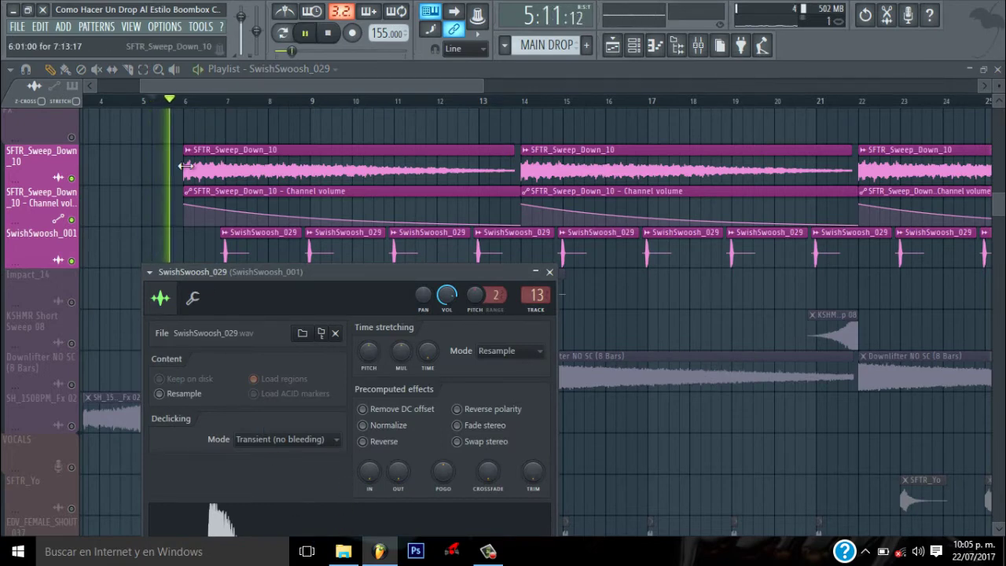
{"action": "left_click_drag", "start_coordinate": [588, 342], "coordinate": [589, 238]}
Unmute the Downlifter NO SC (8 Bars) and SH_150BPM_Fx 02 tracks and play the effects from 5:05:00
{"action": "left_click", "coordinate": [72, 281]}
{"action": "key", "text": "space"}
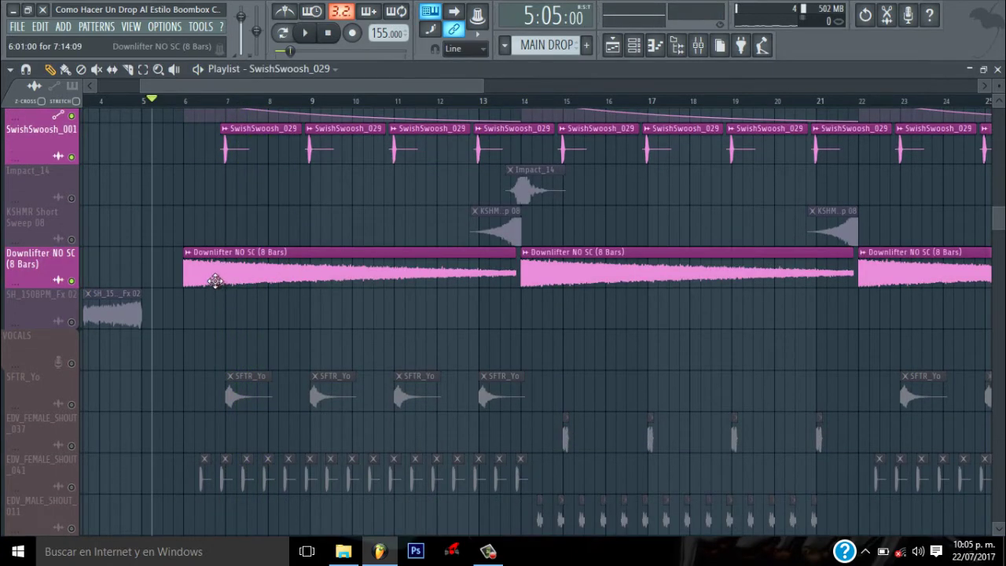
{"action": "left_click", "coordinate": [72, 322]}
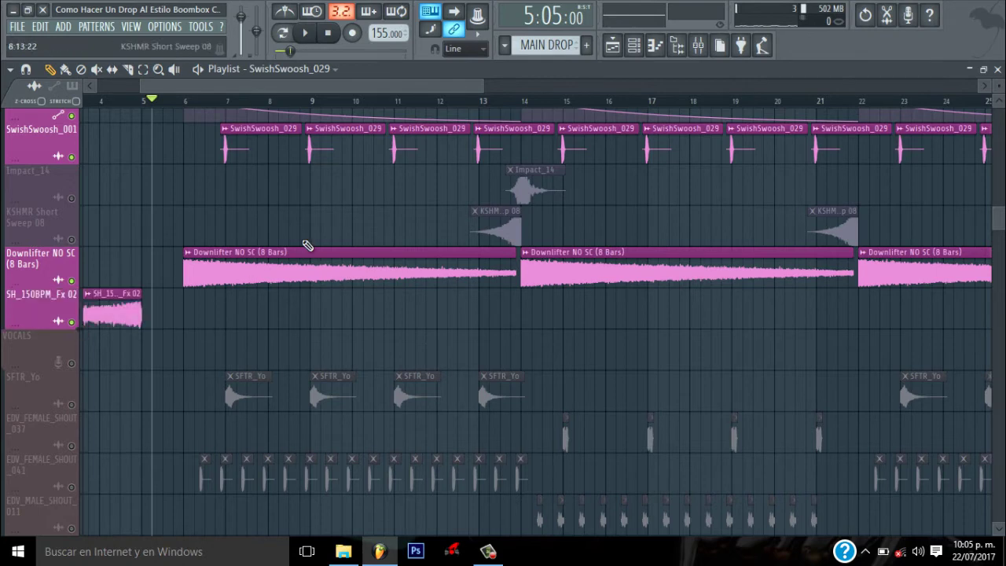
{"action": "key", "text": "space"}
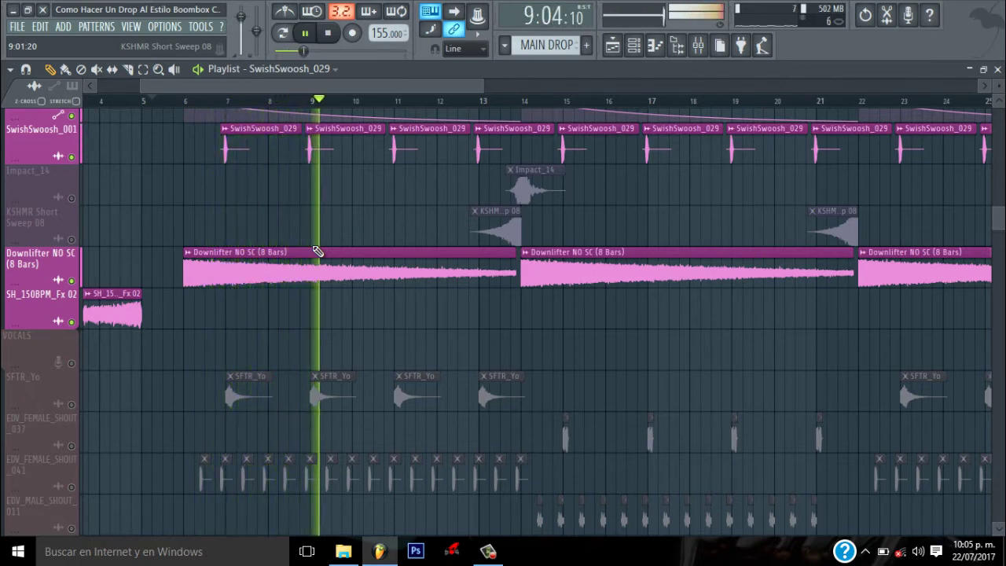
{"action": "key", "text": "space"}
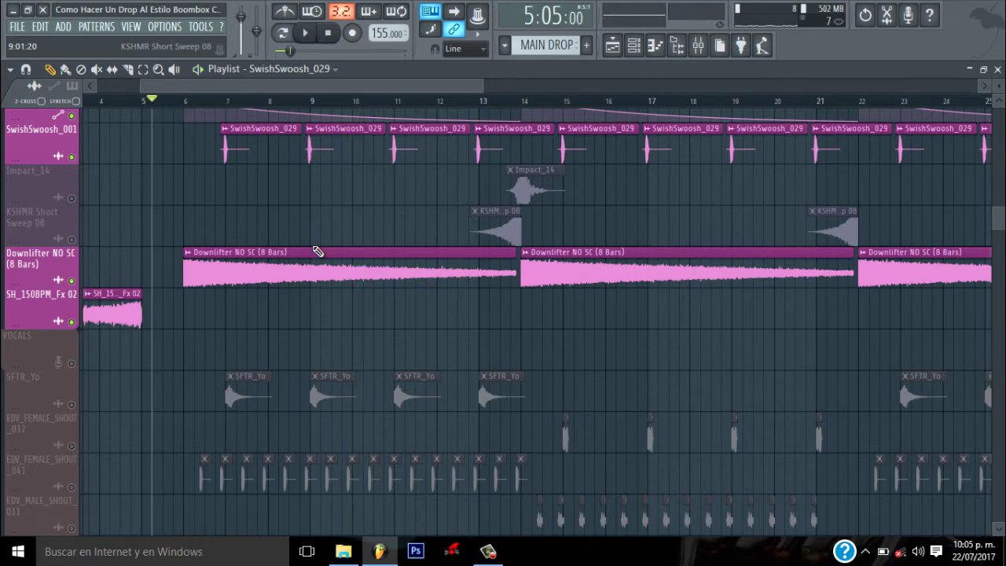
Unmute the KSHMR Short Sweep 08 and Impact_14 tracks and play the transition into bar 14 from 12:09:00
{"action": "left_click", "coordinate": [74, 240]}
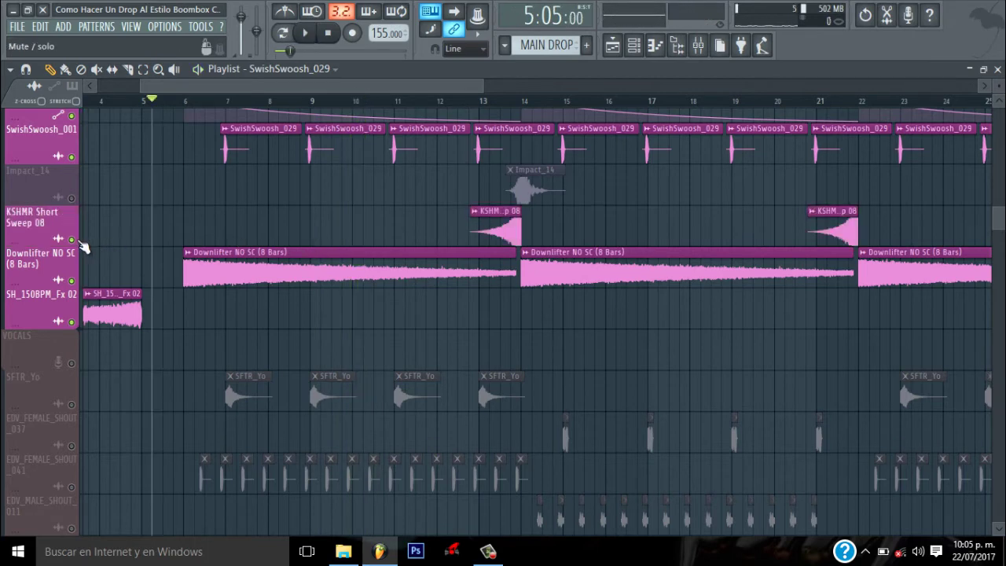
{"action": "left_click", "coordinate": [72, 197]}
{"action": "left_click", "coordinate": [461, 101]}
{"action": "key", "text": "space"}
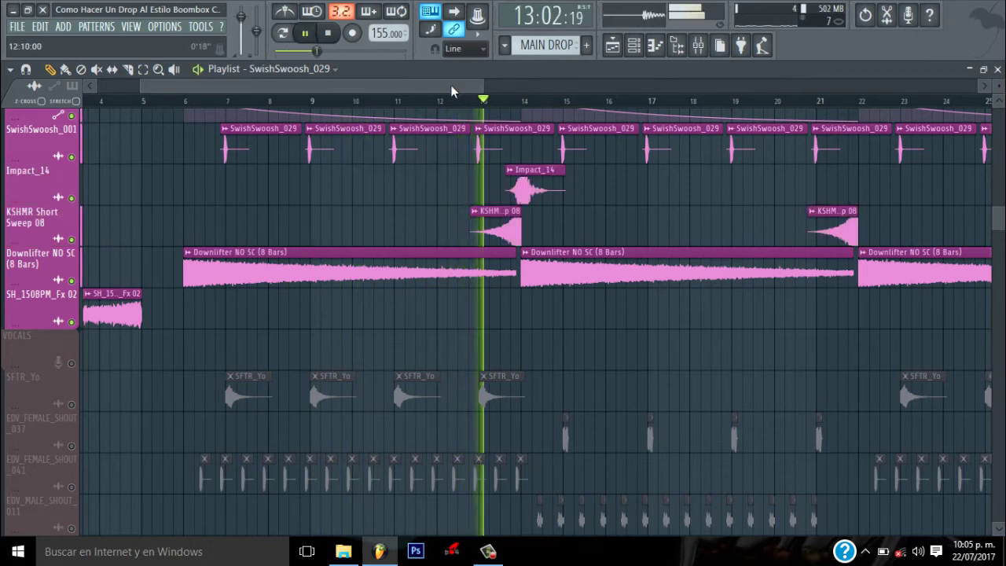
{"action": "left_click_drag", "start_coordinate": [450, 85], "coordinate": [488, 82]}
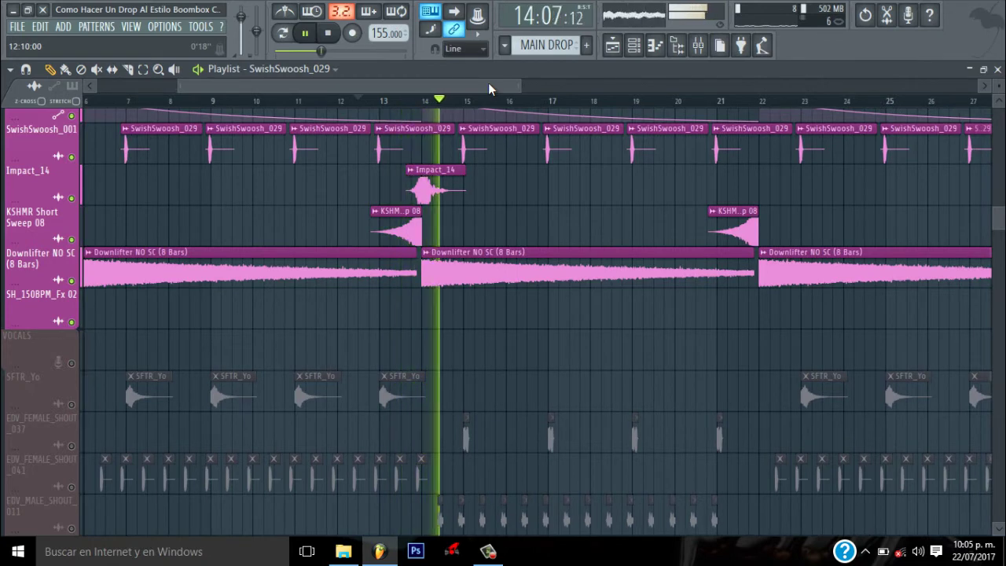
{"action": "key", "text": "space"}
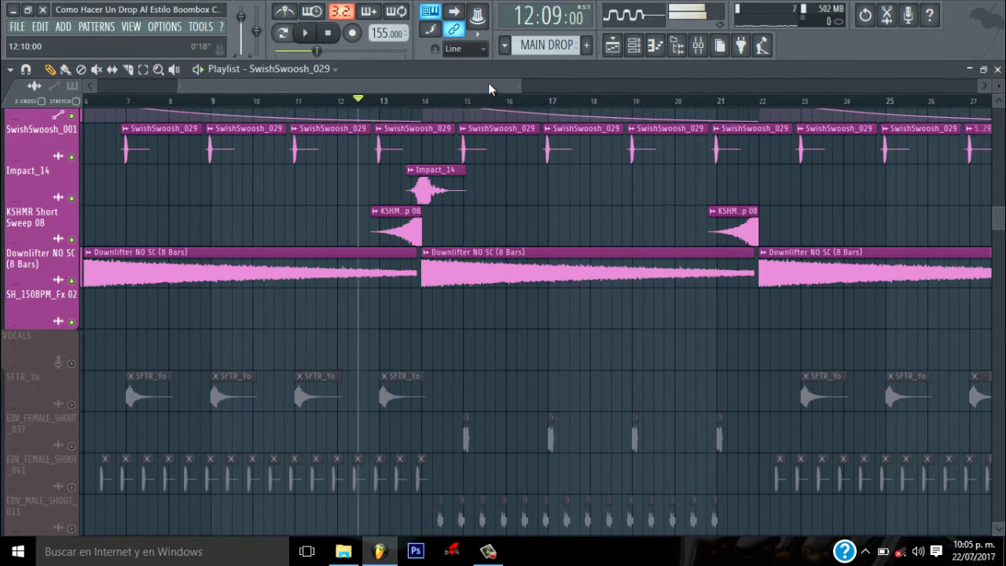
{"action": "left_click_drag", "start_coordinate": [488, 82], "coordinate": [435, 82]}
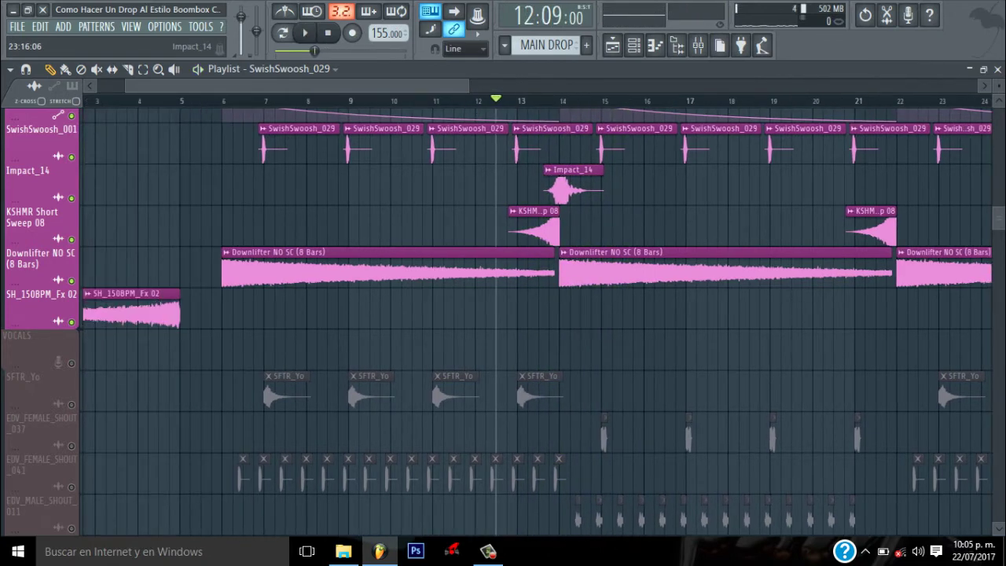
Unmute the SFTR_Yo vocal track and preview the sample of its first clip
{"action": "scroll", "coordinate": [90, 263], "scroll_direction": "down", "scroll_amount": 5}
{"action": "left_click", "coordinate": [71, 224]}
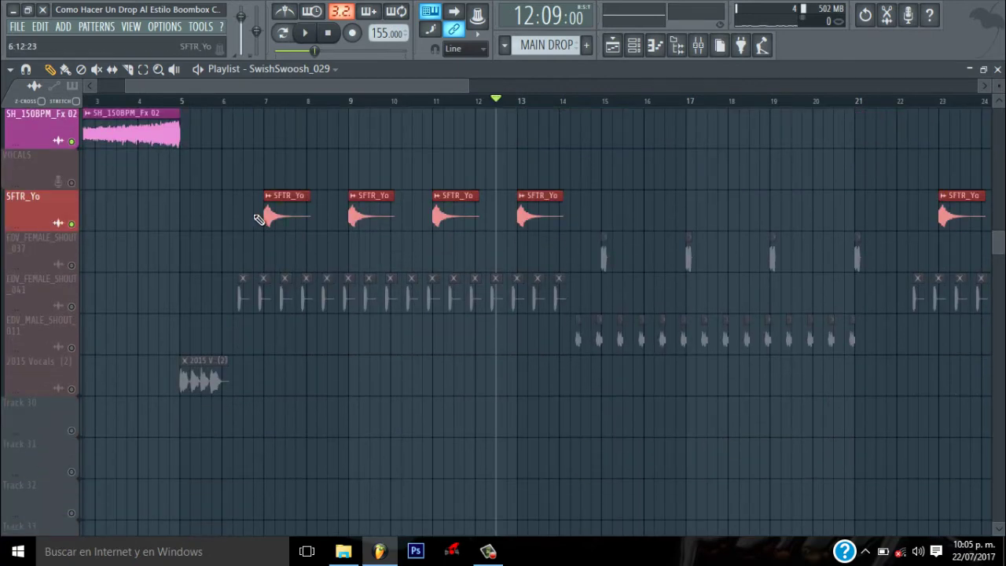
{"action": "double_click", "coordinate": [279, 213]}
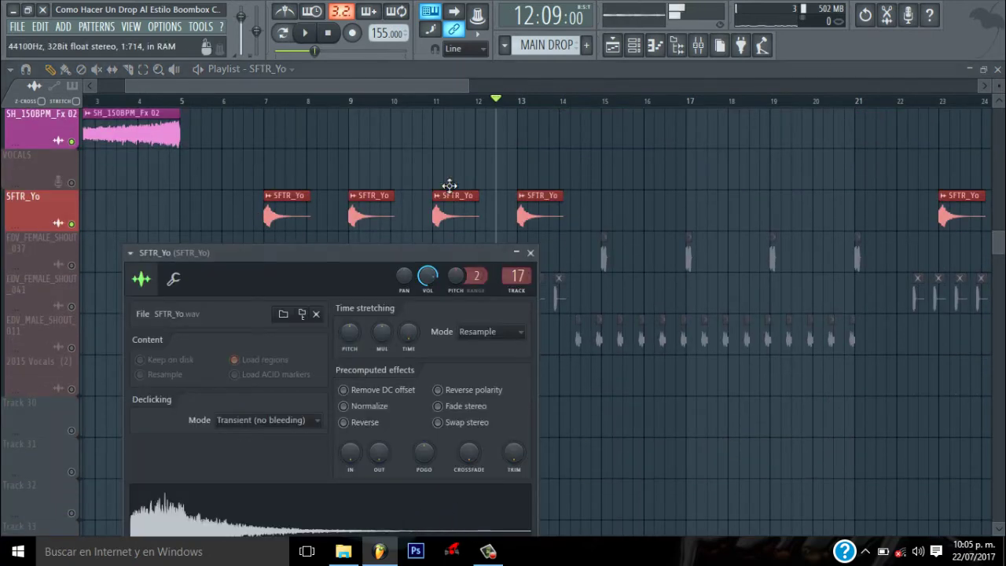
{"action": "key", "text": "Escape"}
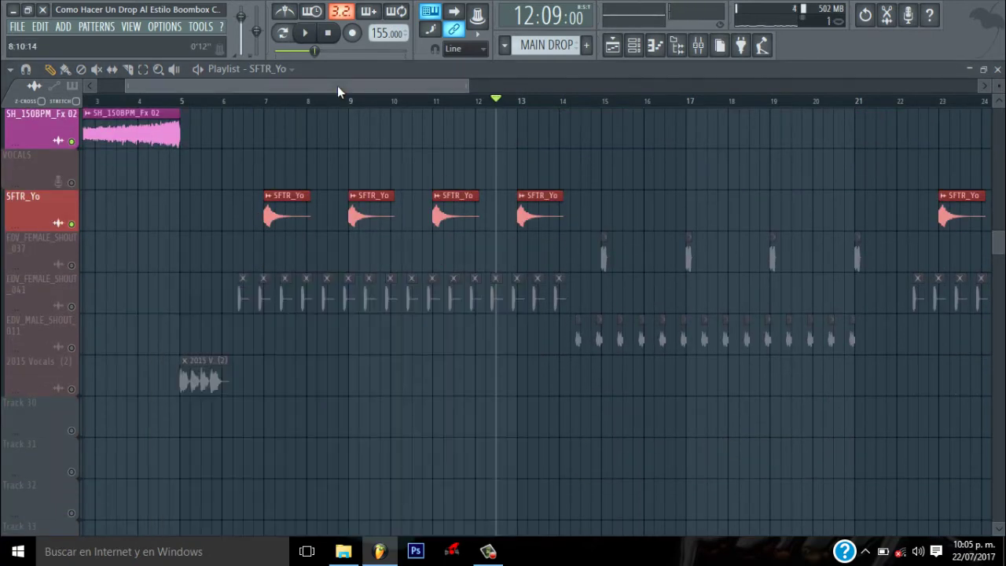
Preview the EDV_FEMALE_SHOUT_041 sample, unmute its track, and play the vocals from 6:01:00
{"action": "double_click", "coordinate": [242, 300]}
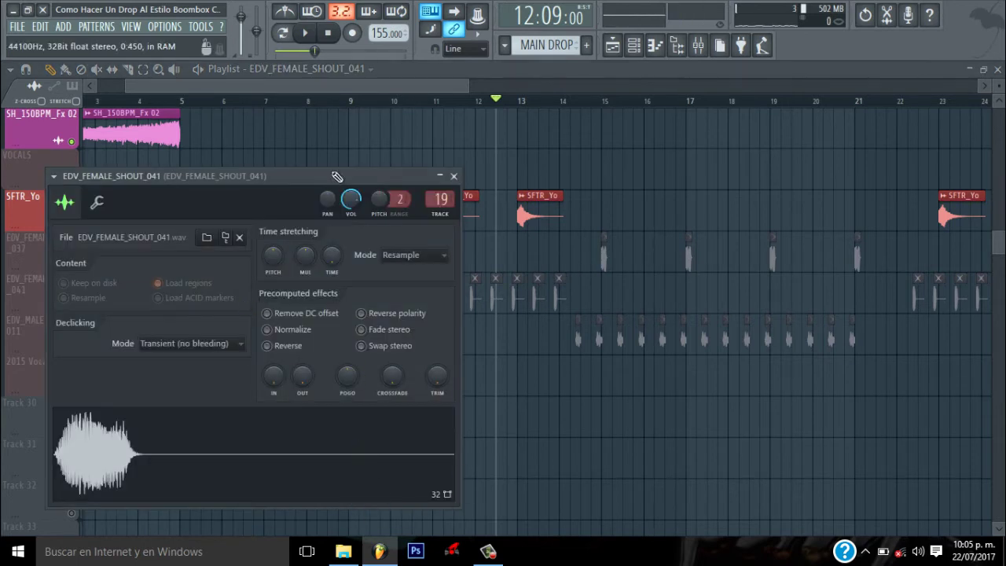
{"action": "key", "text": "Escape"}
{"action": "left_click", "coordinate": [72, 305]}
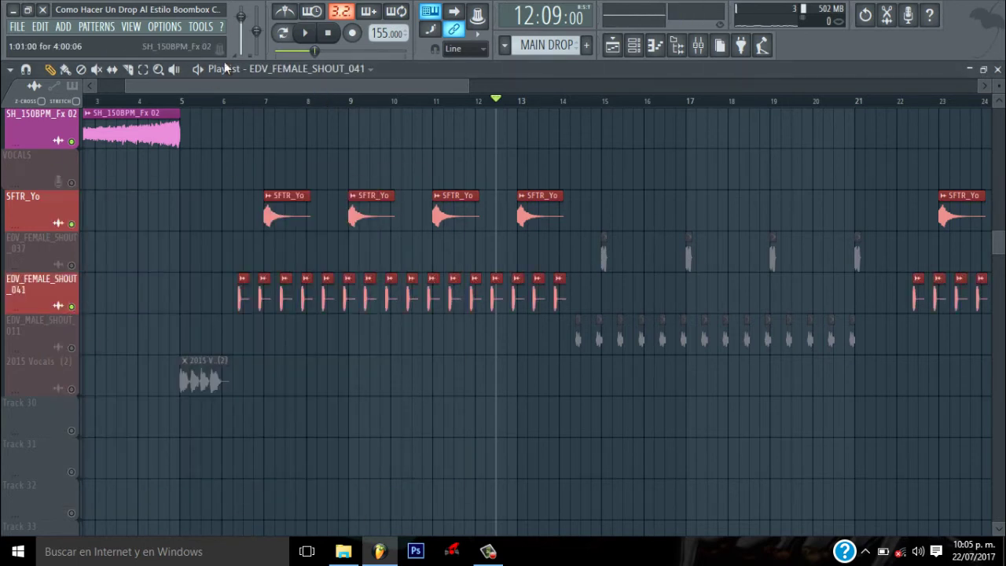
{"action": "key", "text": "space"}
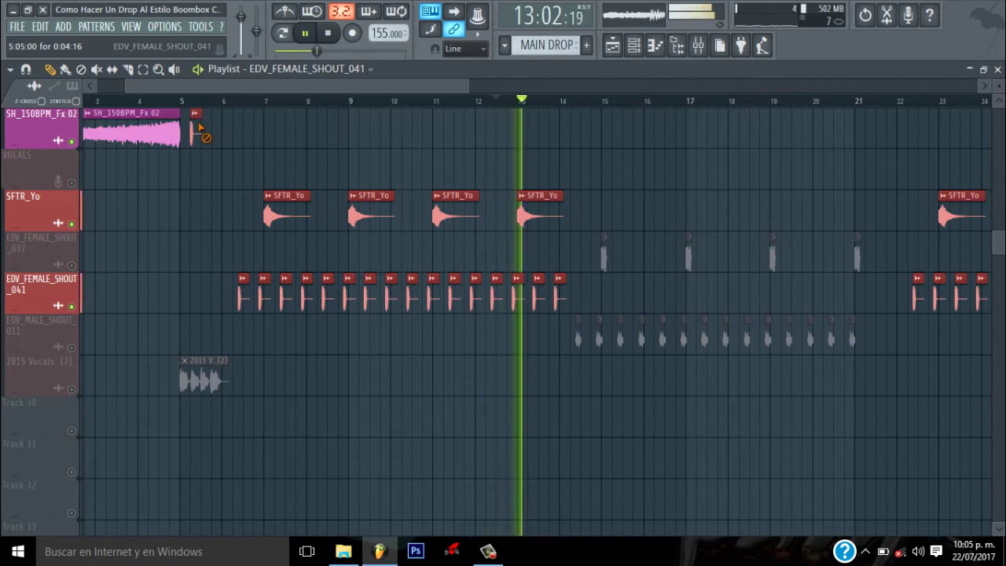
{"action": "left_click", "coordinate": [244, 101]}
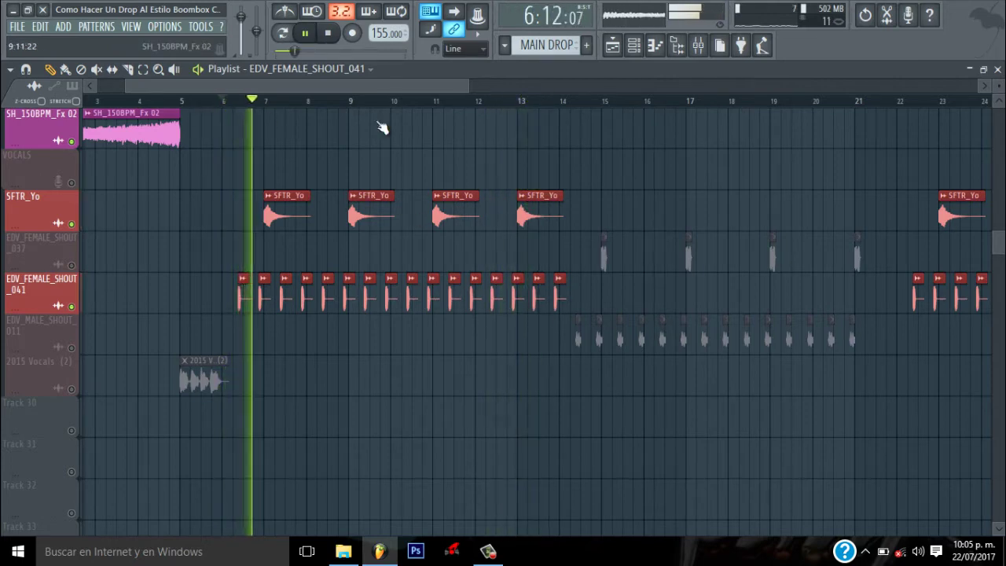
Unmute the EDV_FEMALE_SHOUT_037 and EDV_MALE_SHOUT_011 tracks, stop playback, and preview both shout samples
{"action": "left_click_drag", "start_coordinate": [371, 92], "coordinate": [468, 103]}
{"action": "left_click", "coordinate": [72, 266]}
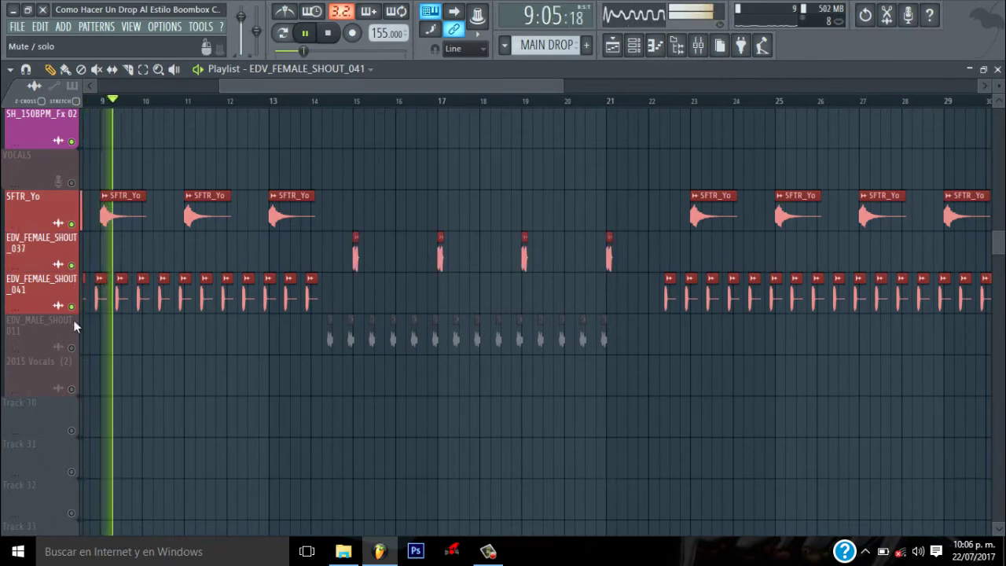
{"action": "left_click", "coordinate": [73, 347]}
{"action": "key", "text": "space"}
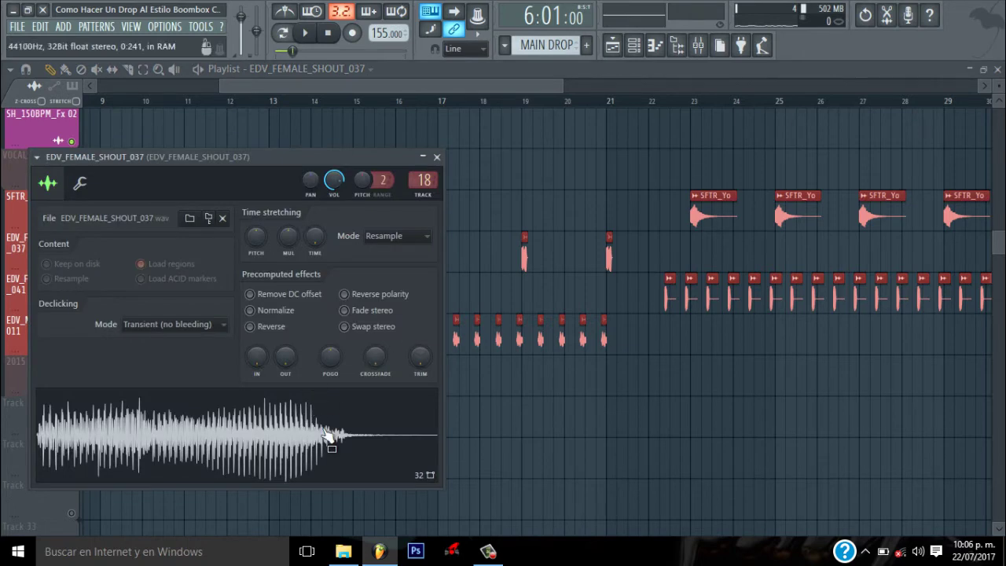
{"action": "double_click", "coordinate": [501, 340]}
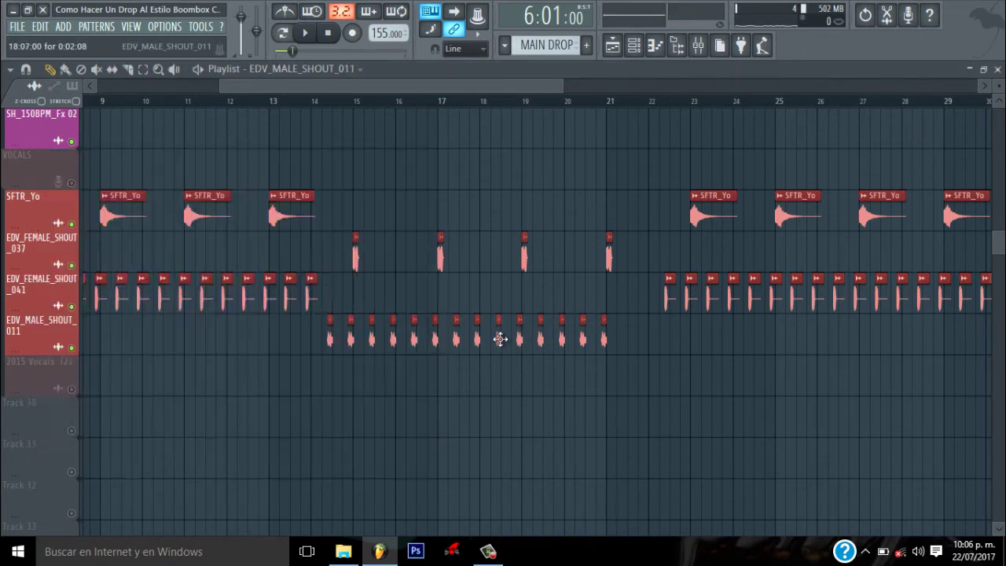
Play the male and female shouts from 12:09:00 and bar 14, following them through bar 20
{"action": "left_click", "coordinate": [255, 101]}
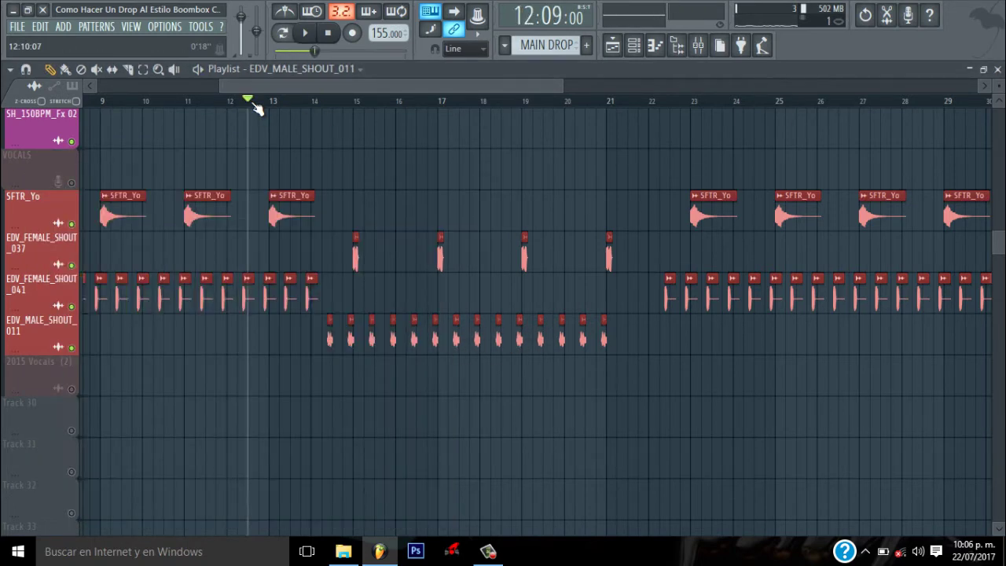
{"action": "key", "text": "space"}
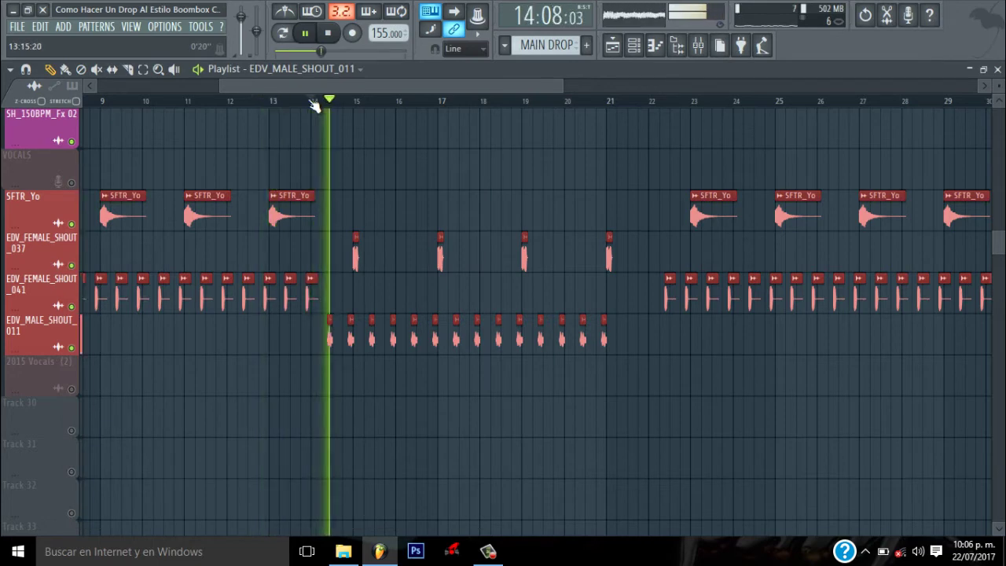
{"action": "left_click_drag", "start_coordinate": [383, 85], "coordinate": [449, 102]}
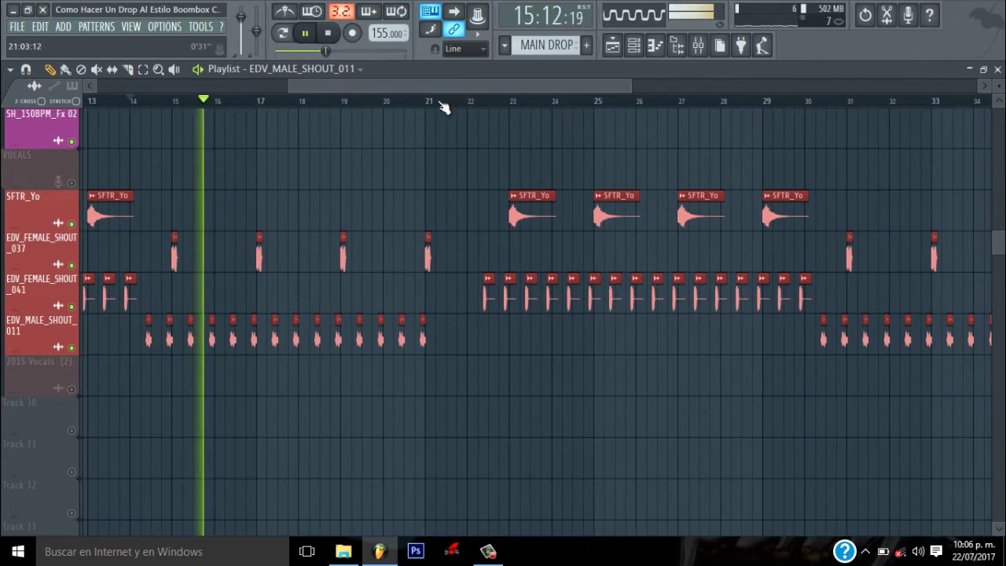
{"action": "left_click_drag", "start_coordinate": [630, 91], "coordinate": [766, 113]}
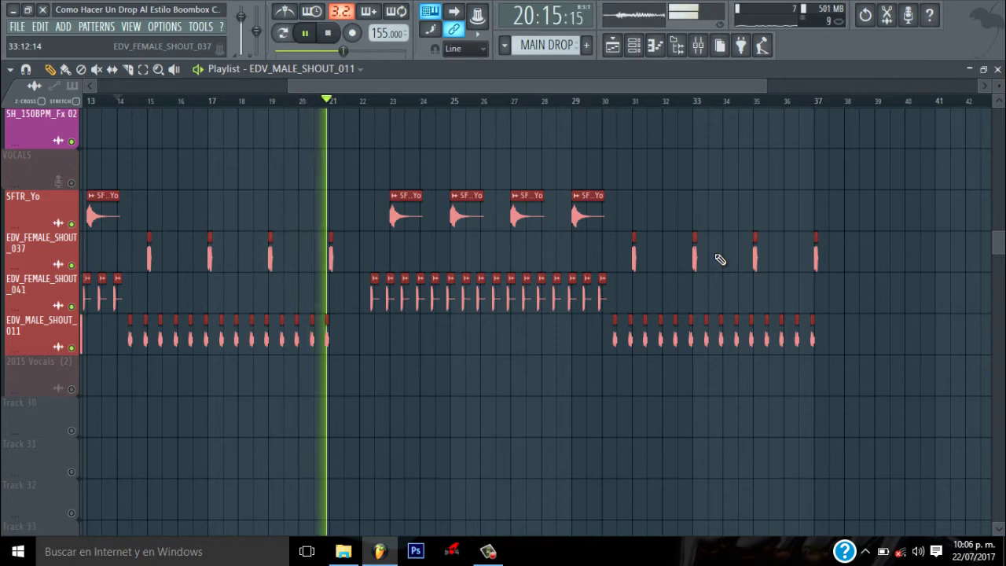
{"action": "key", "text": "space"}
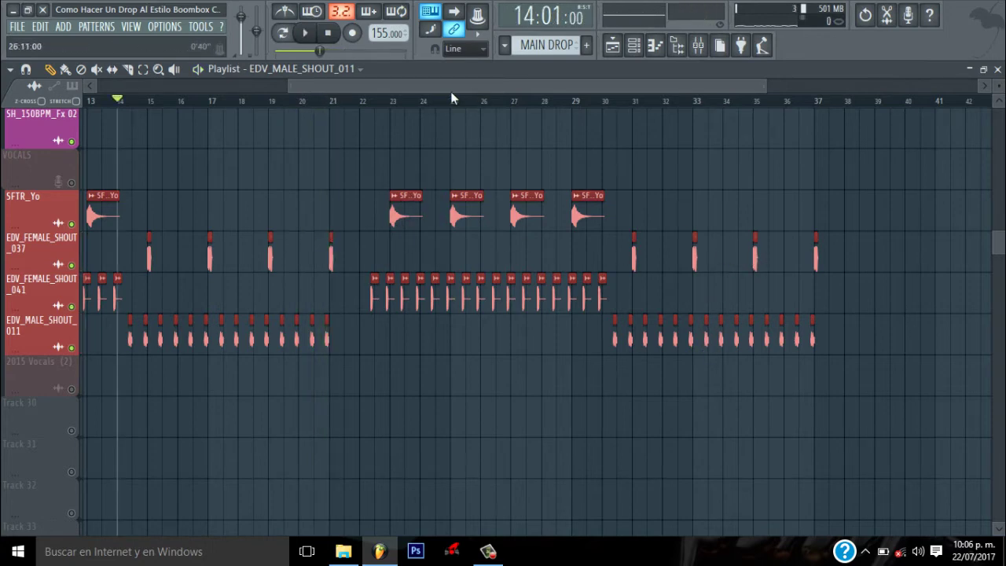
Unmute the 0001 19-Audio-1 R track under the sampled bass and preview its clip's sample
{"action": "left_click_drag", "start_coordinate": [452, 92], "coordinate": [368, 91]}
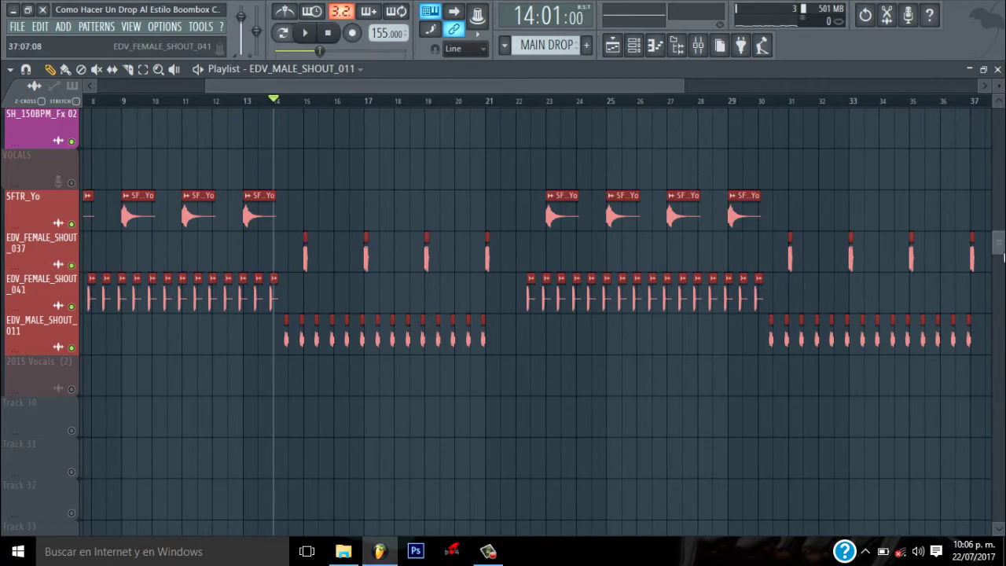
{"action": "left_click_drag", "start_coordinate": [1003, 254], "coordinate": [1002, 131]}
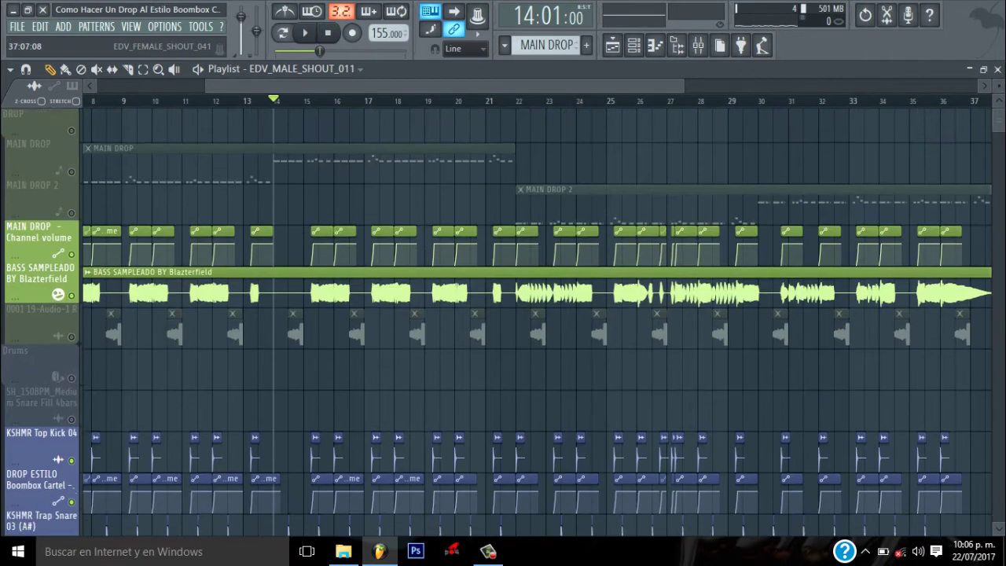
{"action": "left_click_drag", "start_coordinate": [682, 87], "coordinate": [358, 88]}
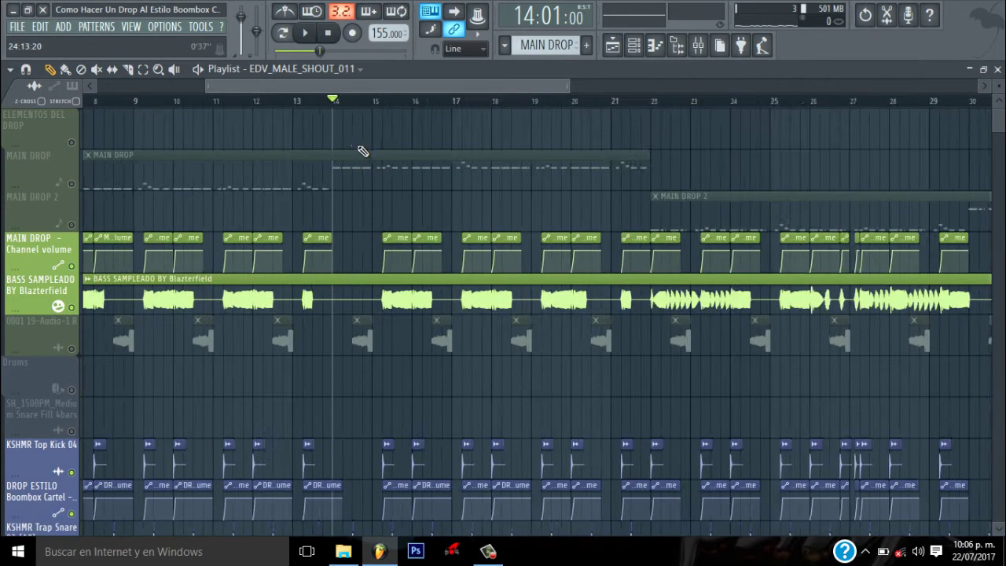
{"action": "left_click", "coordinate": [76, 349]}
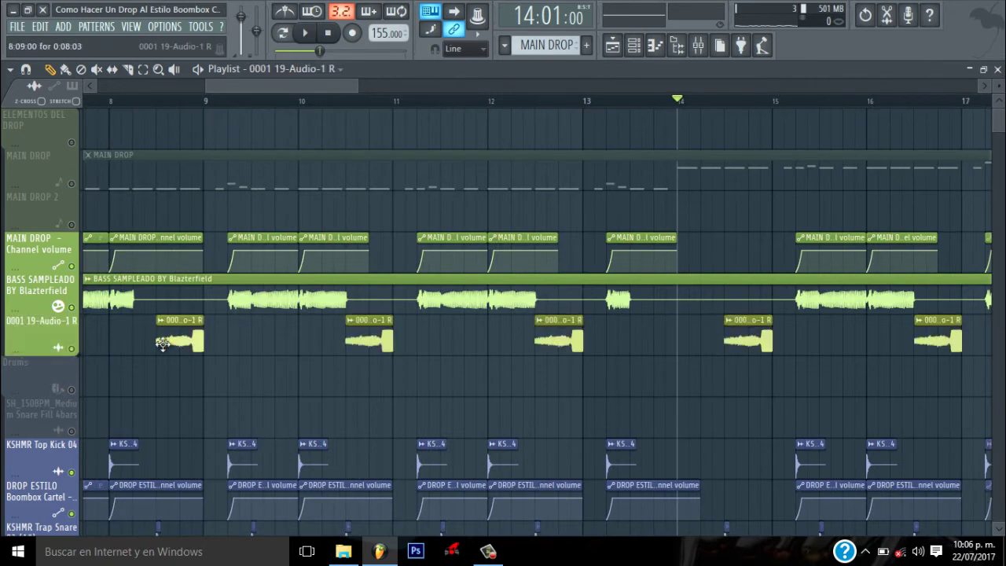
{"action": "double_click", "coordinate": [162, 343]}
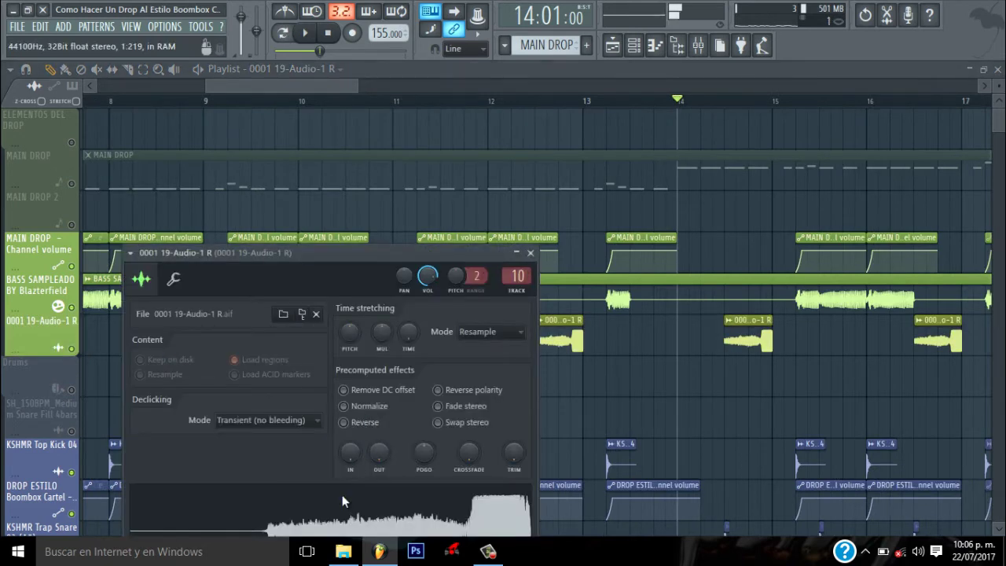
Play the arrangement with the 0001 19-Audio-1 R clips from 8:01:00 into bar 14, and stop playback
{"action": "left_click", "coordinate": [117, 101]}
{"action": "key", "text": "space"}
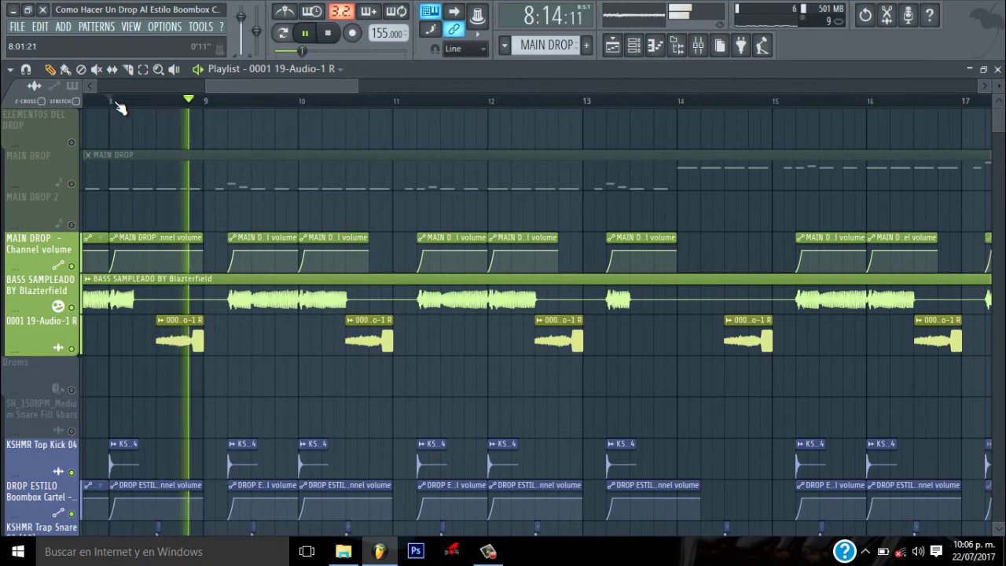
{"action": "mouse_move", "coordinate": [275, 89]}
{"action": "left_mouse_down"}
{"action": "mouse_move", "coordinate": [295, 88]}
{"action": "mouse_move", "coordinate": [259, 92]}
{"action": "left_mouse_up"}
{"action": "left_click_drag", "start_coordinate": [390, 84], "coordinate": [830, 85]}
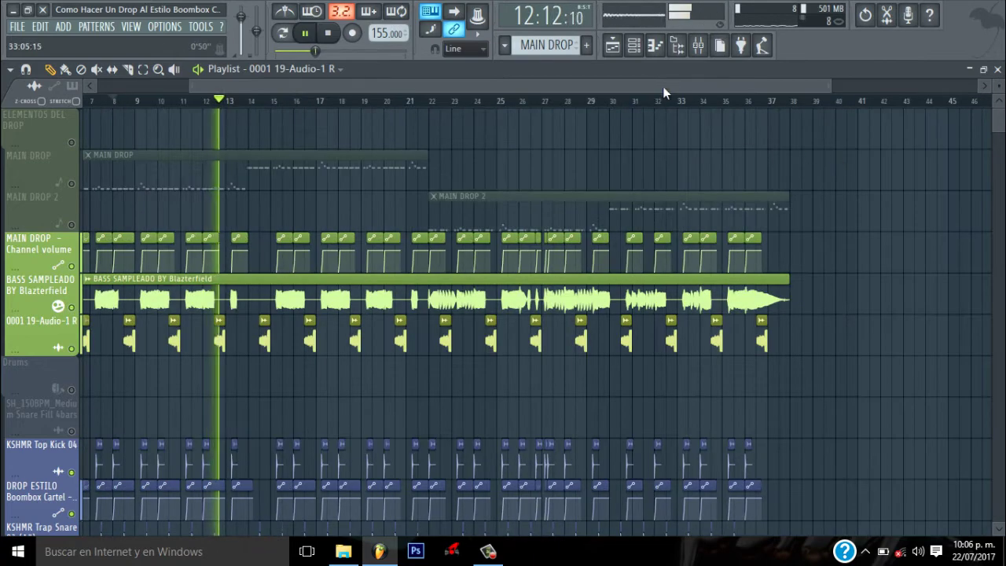
{"action": "left_click_drag", "start_coordinate": [658, 85], "coordinate": [521, 88]}
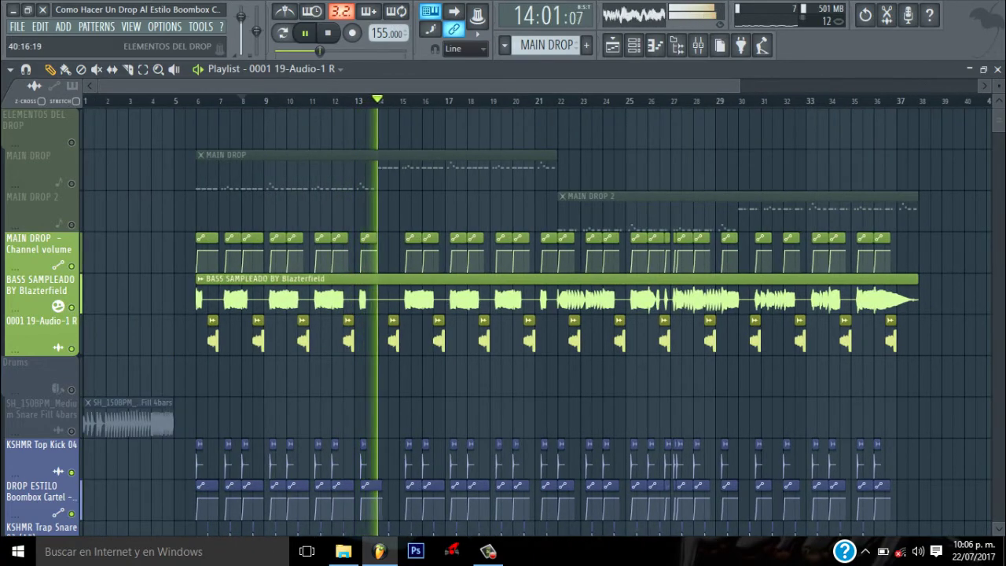
{"action": "scroll", "coordinate": [911, 141], "scroll_direction": "down", "scroll_amount": 5}
{"action": "key", "text": "space"}
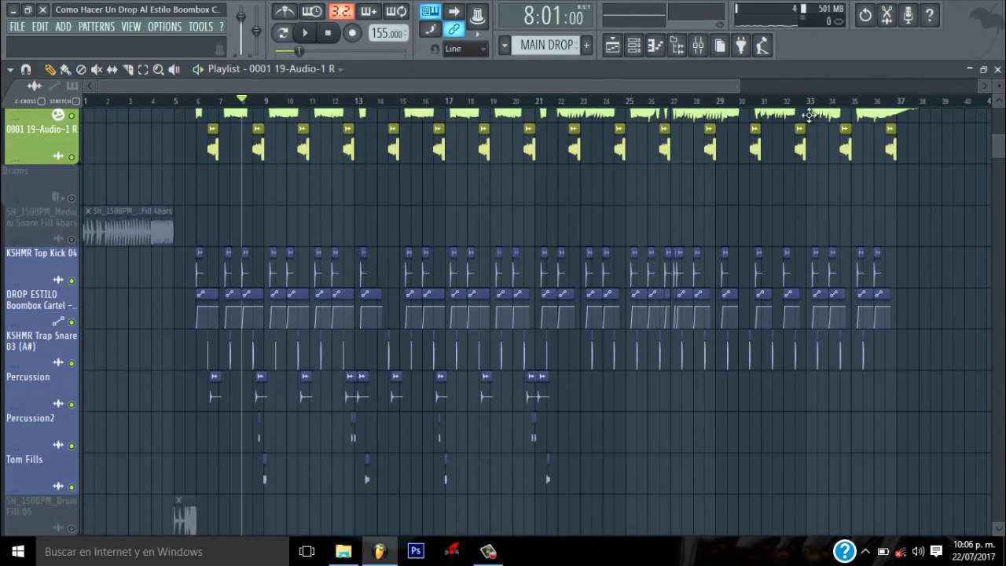
Unmute the SH_150BPM_Drum Fill 05 track, preview its sample, and play the fill from 4:01:00
{"action": "scroll", "coordinate": [1000, 145], "scroll_direction": "down", "scroll_amount": 6}
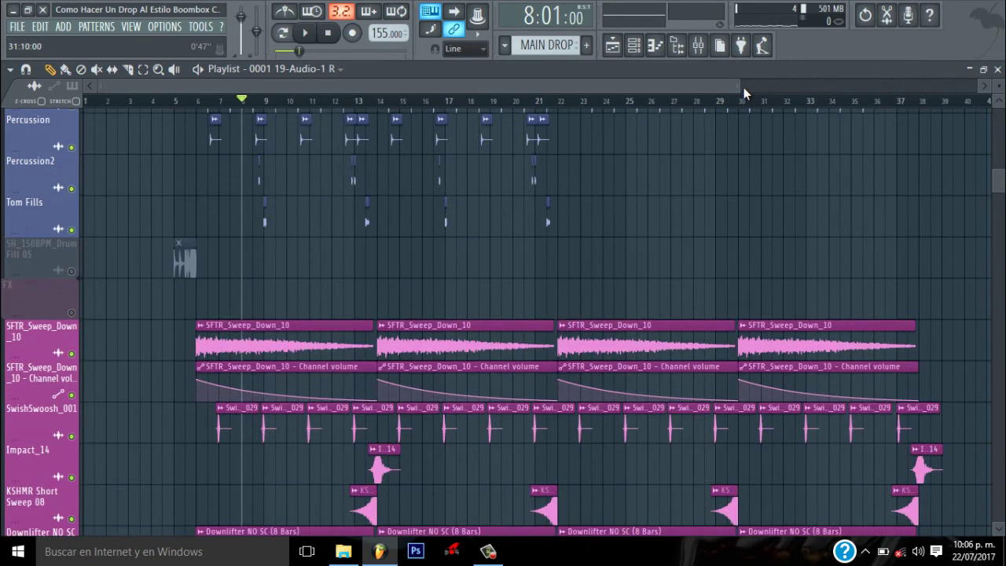
{"action": "left_click_drag", "start_coordinate": [741, 88], "coordinate": [398, 204]}
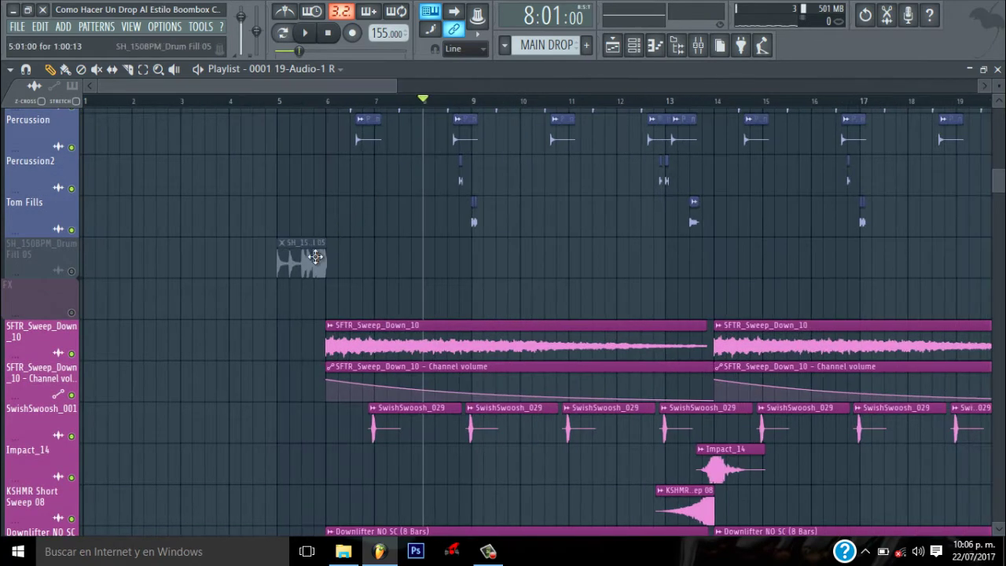
{"action": "left_click", "coordinate": [72, 271]}
{"action": "double_click", "coordinate": [307, 263]}
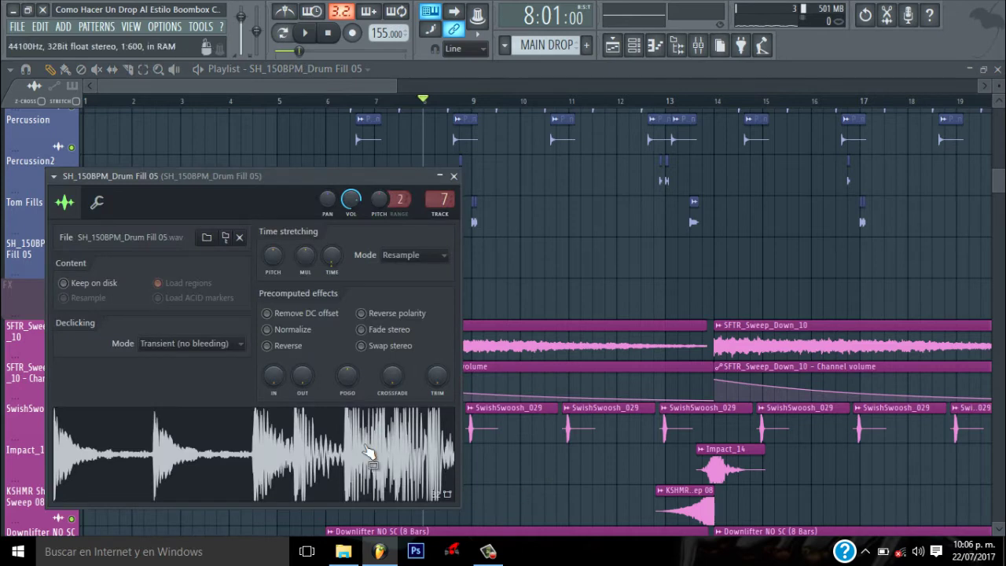
{"action": "left_click", "coordinate": [236, 104]}
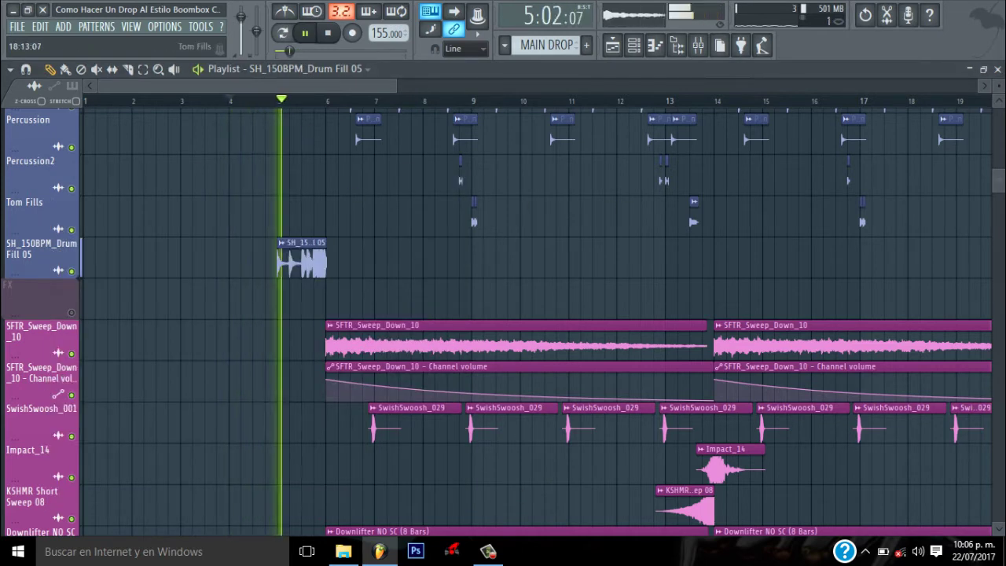
{"action": "scroll", "coordinate": [464, 302], "scroll_direction": "down", "scroll_amount": 10}
{"action": "key", "text": "space"}
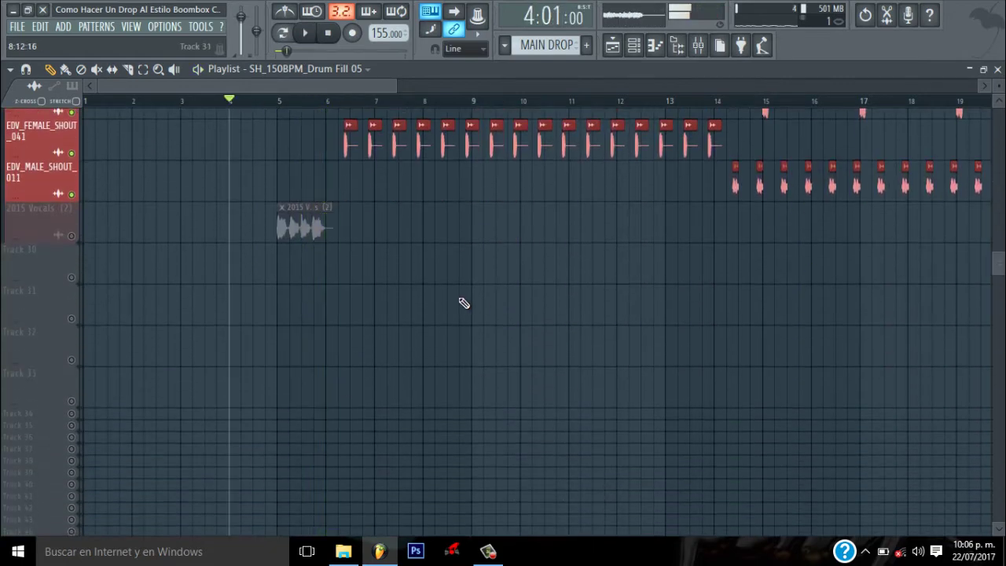
Unmute the 2015 Vocals (2) track, preview its sample, and play the arrangement from 4:01:00 into the drop
{"action": "left_click", "coordinate": [72, 236]}
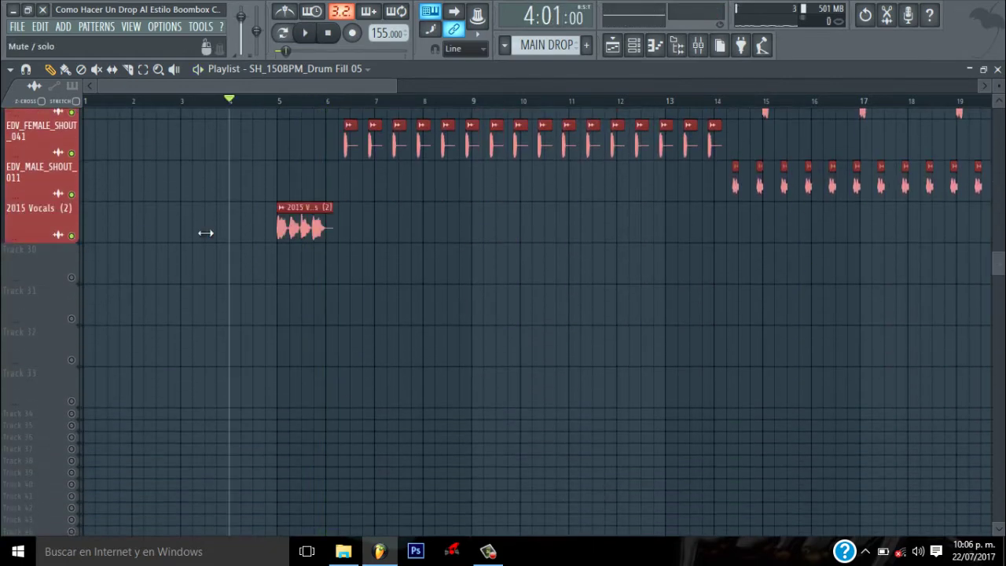
{"action": "double_click", "coordinate": [300, 228]}
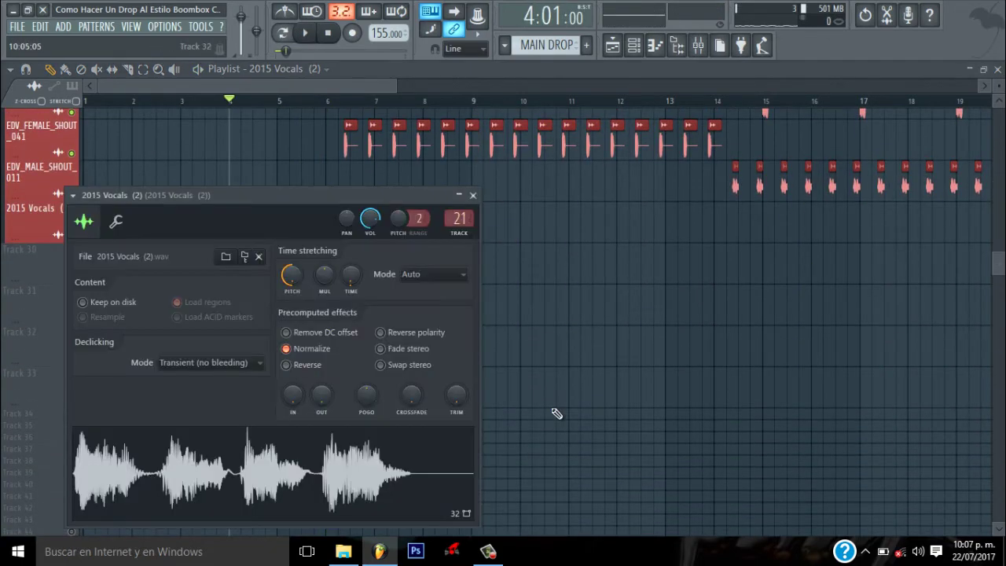
{"action": "left_click", "coordinate": [474, 196]}
{"action": "key", "text": "space"}
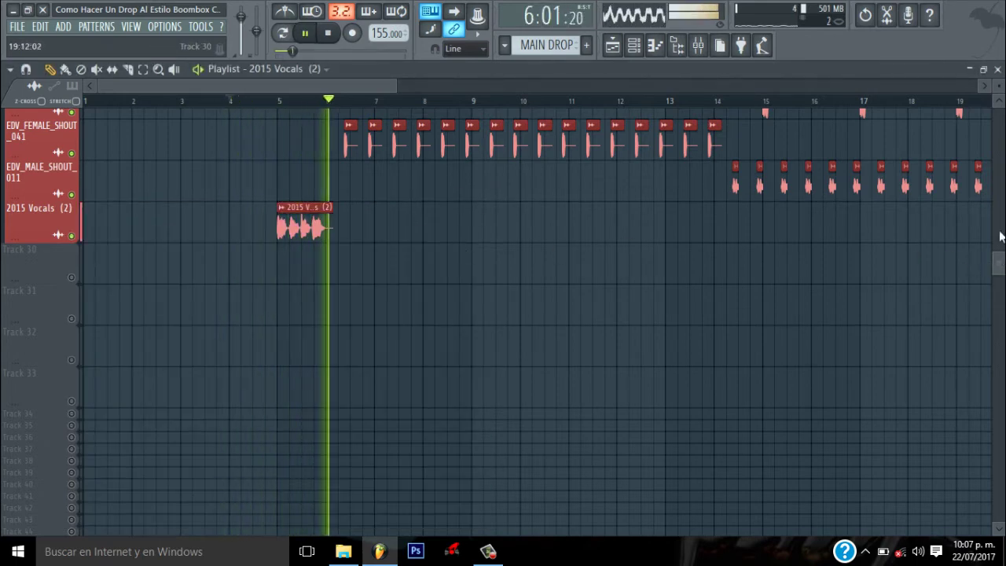
{"action": "left_click_drag", "start_coordinate": [999, 263], "coordinate": [999, 137]}
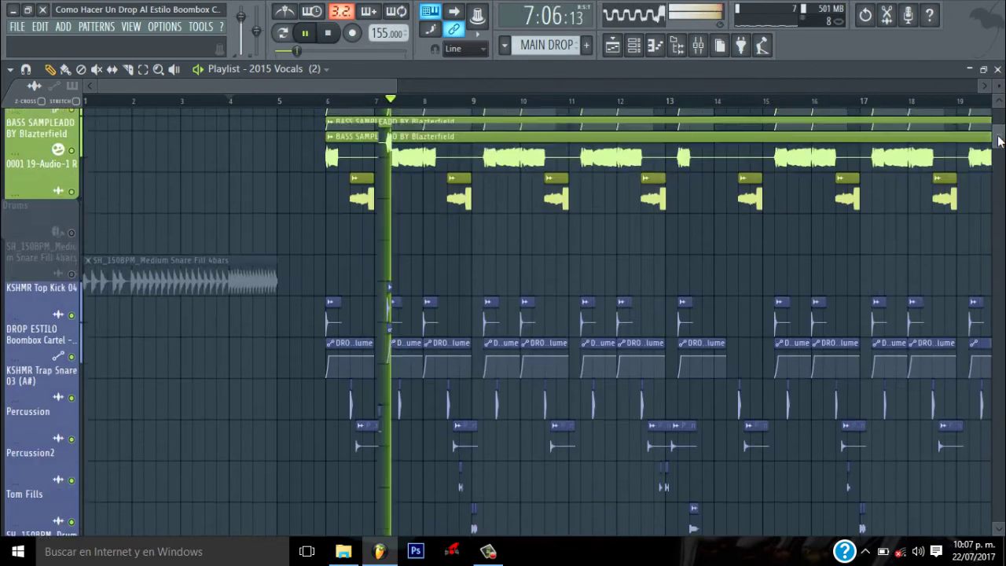
{"action": "scroll", "coordinate": [1000, 140], "scroll_direction": "up", "scroll_amount": 4}
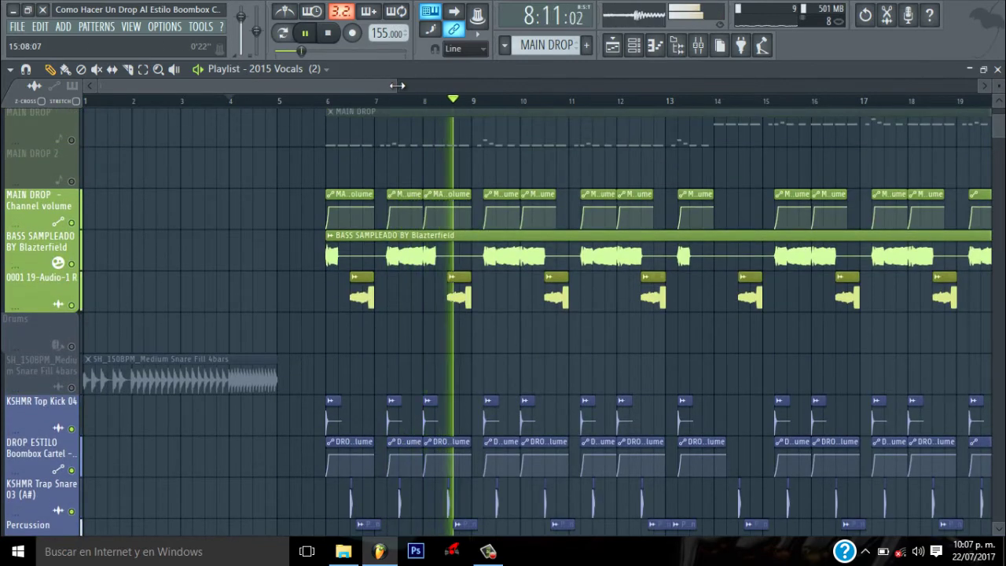
{"action": "left_click_drag", "start_coordinate": [397, 85], "coordinate": [646, 84]}
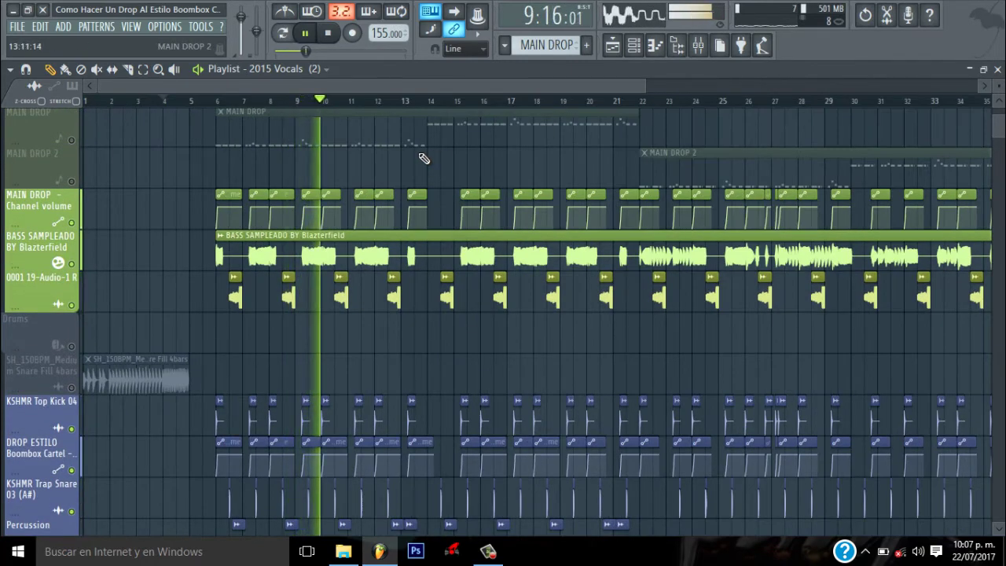
Stop playback, open the MAIN DROP pattern's notes and its Spire synth, and look through the synth's preset list
{"action": "key", "text": "space"}
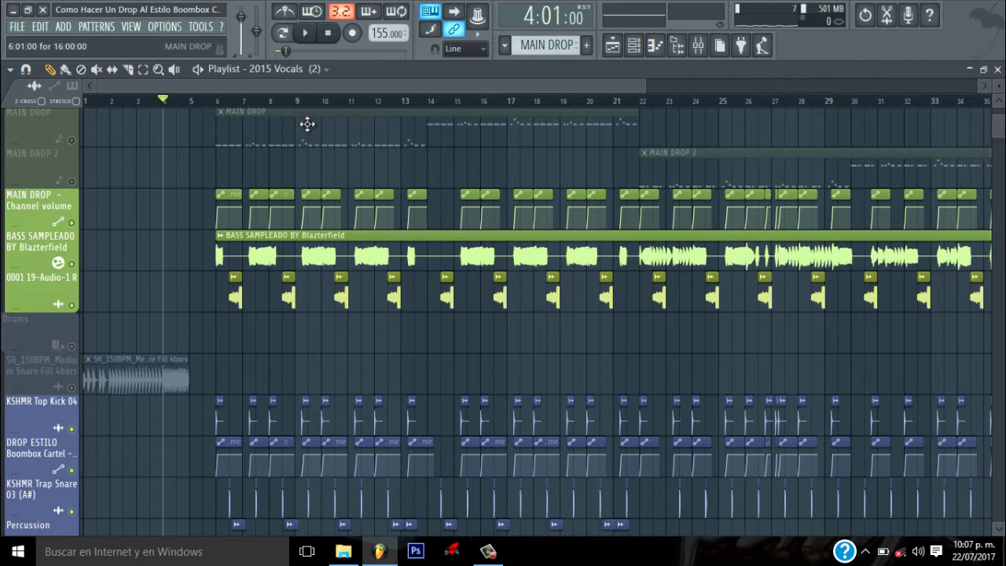
{"action": "double_click", "coordinate": [307, 124]}
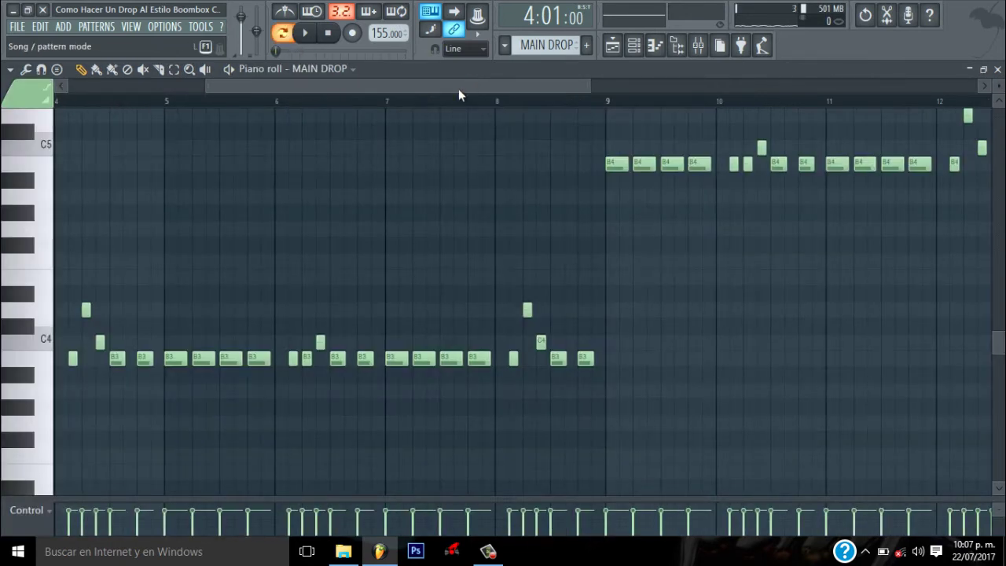
{"action": "scroll", "coordinate": [458, 89], "scroll_direction": "left", "scroll_amount": 3}
{"action": "left_click", "coordinate": [634, 45]}
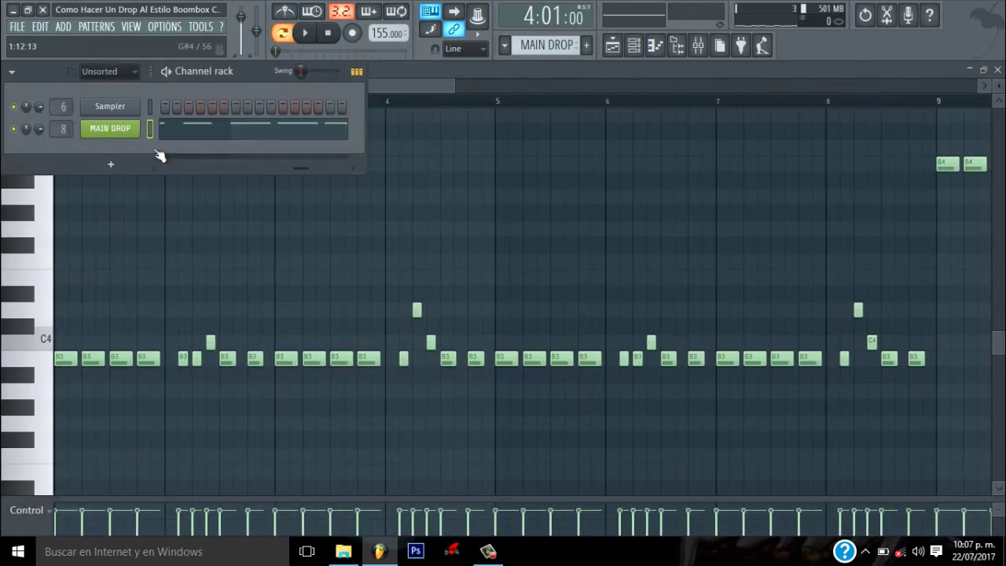
{"action": "left_click", "coordinate": [112, 134]}
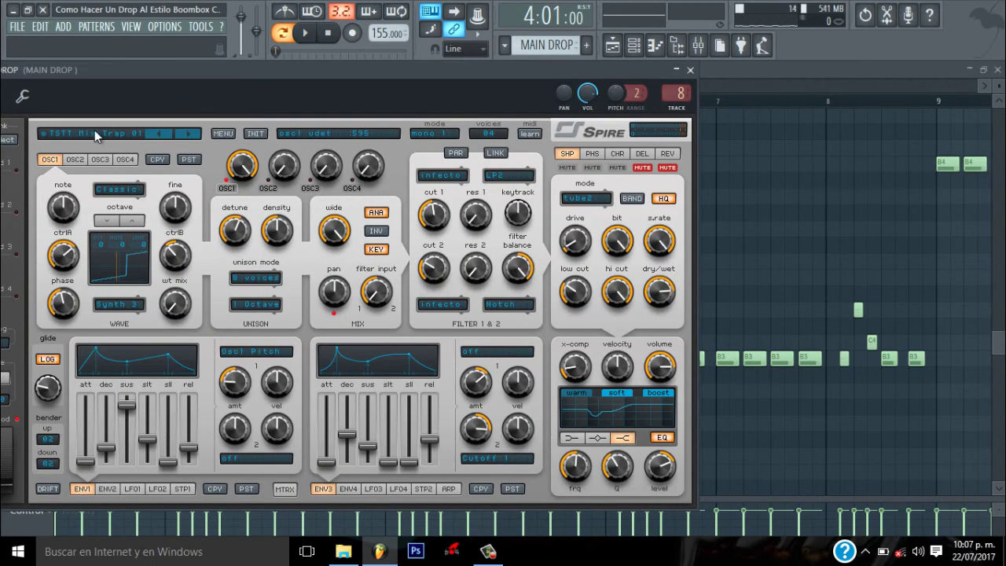
{"action": "left_click", "coordinate": [96, 137]}
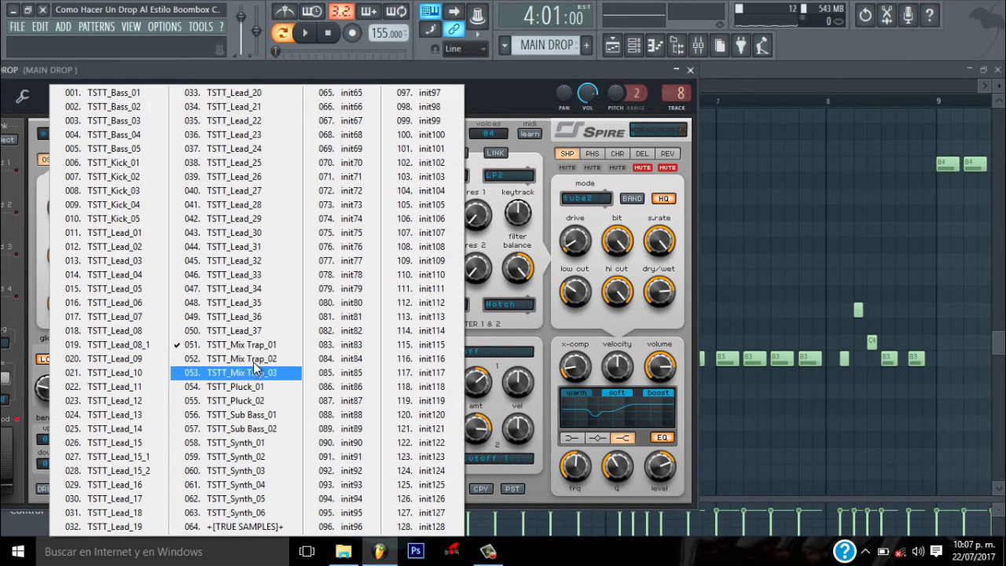
{"action": "left_click", "coordinate": [523, 95]}
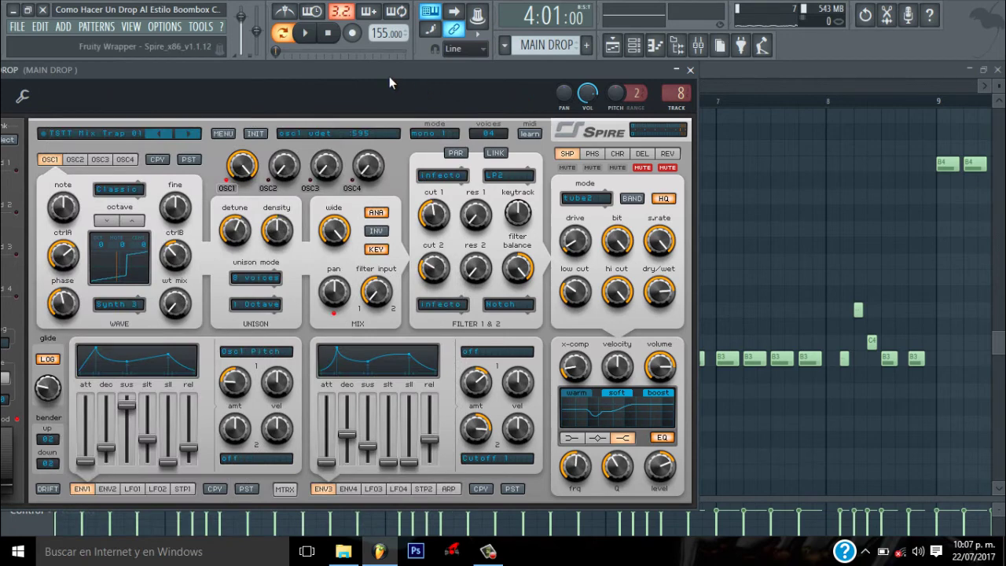
Check the MAIN DROP channel's miscellaneous settings, return to the Spire interface, and audition the TSTT Mix Trap 01 preset with a few notes
{"action": "left_click_drag", "start_coordinate": [389, 77], "coordinate": [560, 82]}
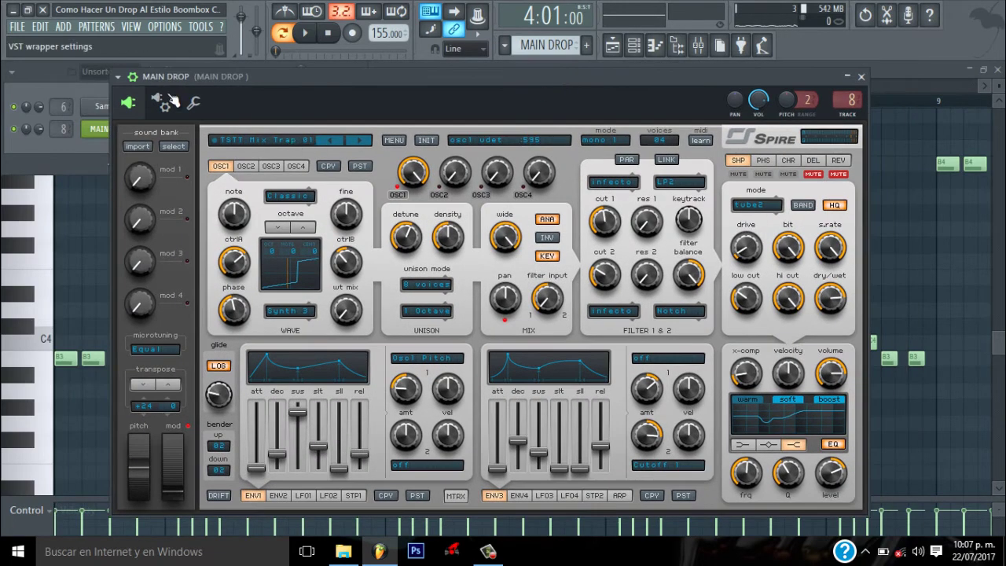
{"action": "left_click", "coordinate": [197, 105]}
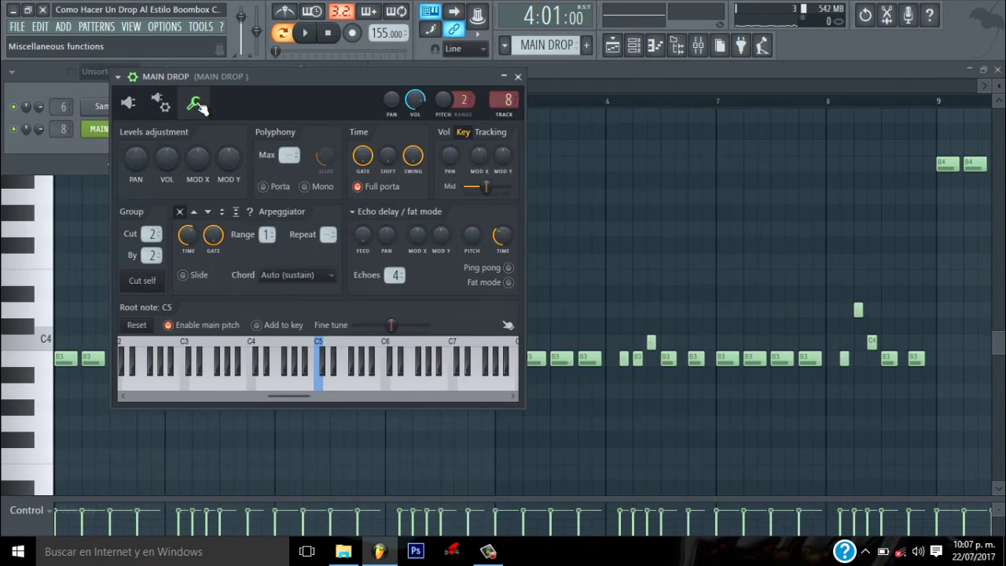
{"action": "left_click", "coordinate": [139, 103]}
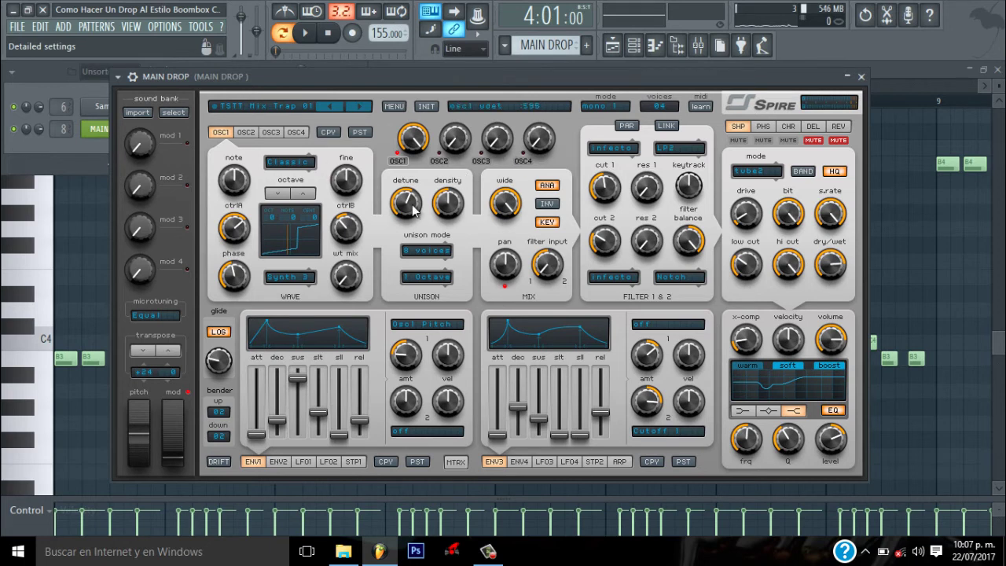
{"action": "key", "text": "y"}
{"action": "key", "text": "h"}
{"action": "key", "text": "g"}
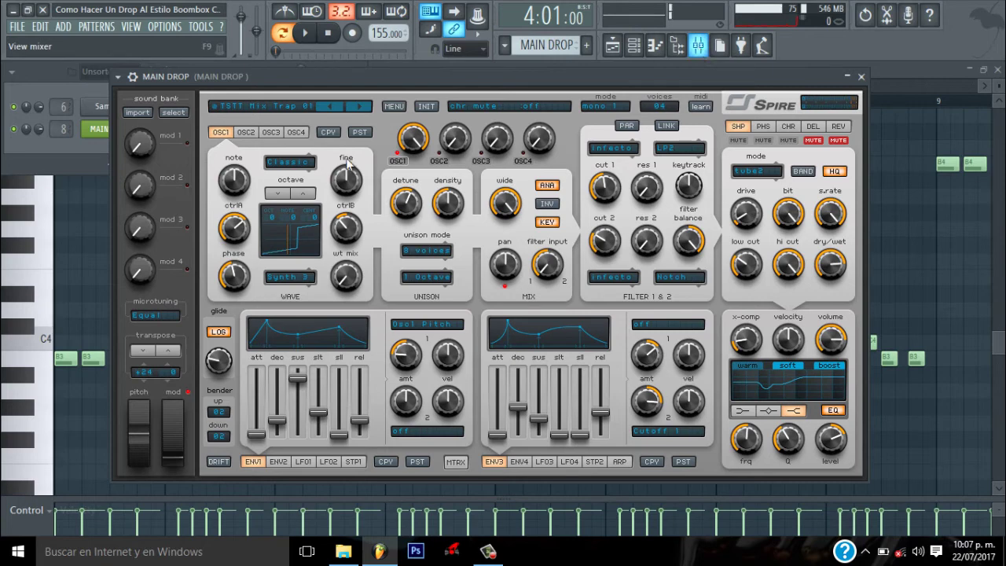
Inspect the ValhallaRoom and Fruity parametric EQ 2 effects on the MAIN DROP mixer track
{"action": "key", "text": "F9"}
{"action": "left_click", "coordinate": [896, 118]}
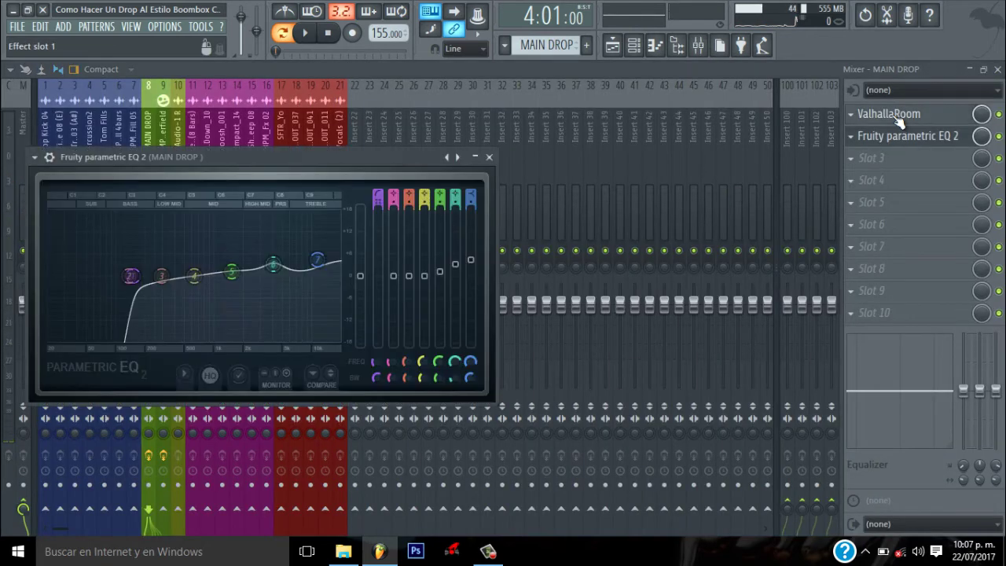
{"action": "left_click", "coordinate": [907, 143]}
{"action": "left_click", "coordinate": [907, 143]}
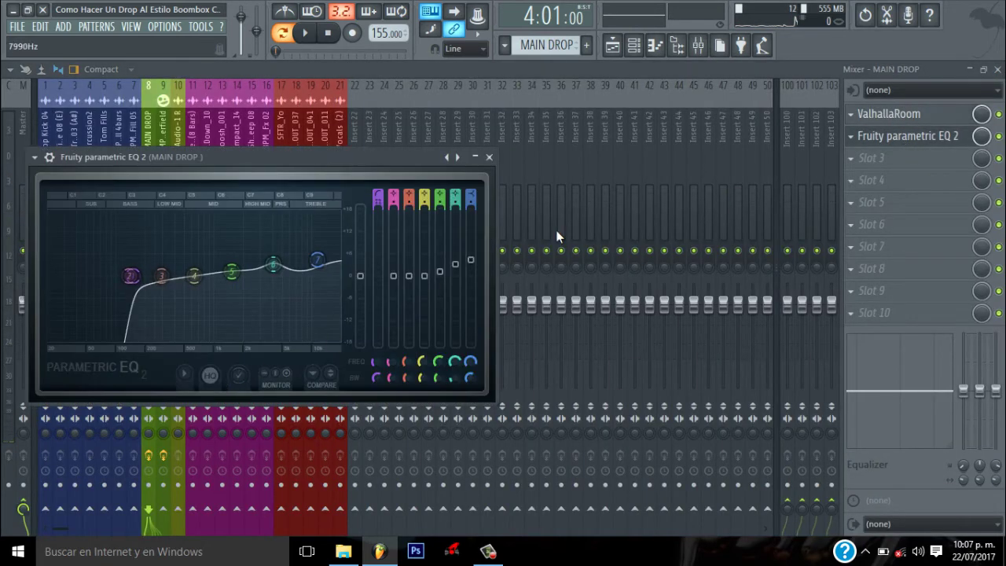
Reopen the MAIN DROP piano roll, play its melody from bar 1 into bar 5, and stop playback
{"action": "left_click", "coordinate": [632, 46]}
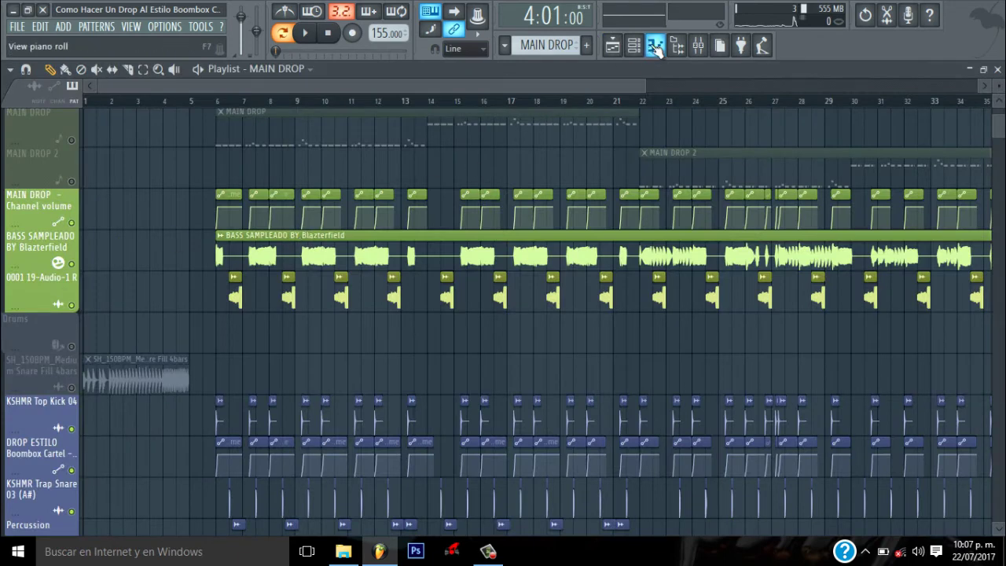
{"action": "left_click", "coordinate": [655, 45]}
{"action": "left_click_drag", "start_coordinate": [454, 86], "coordinate": [633, 88]}
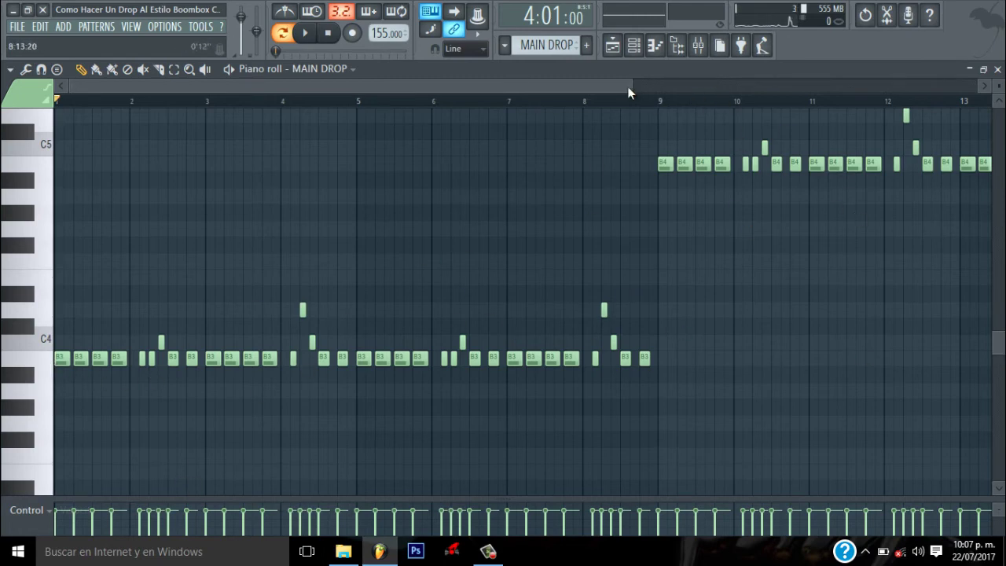
{"action": "left_click_drag", "start_coordinate": [629, 88], "coordinate": [707, 88]}
{"action": "key", "text": "space"}
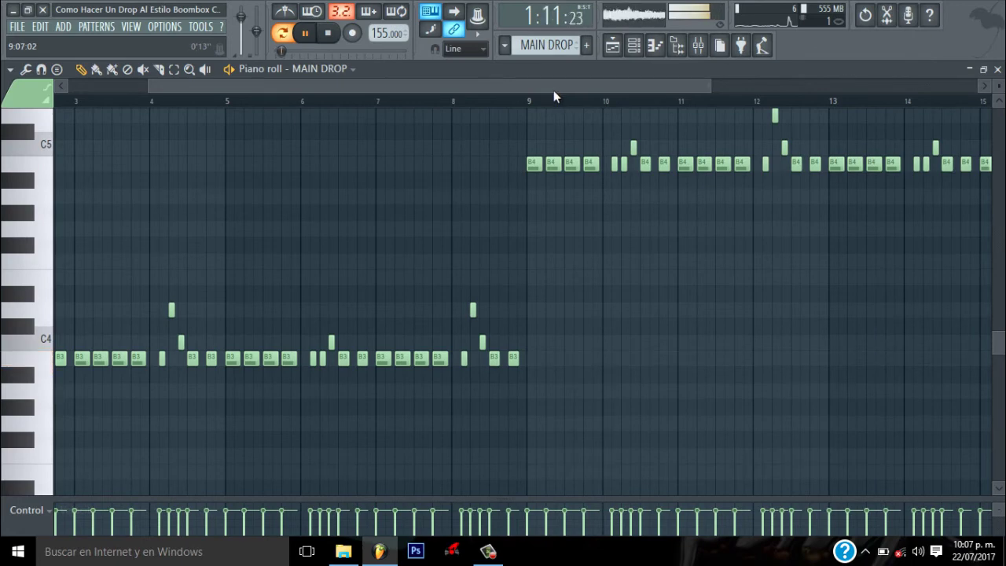
{"action": "left_click", "coordinate": [201, 26]}
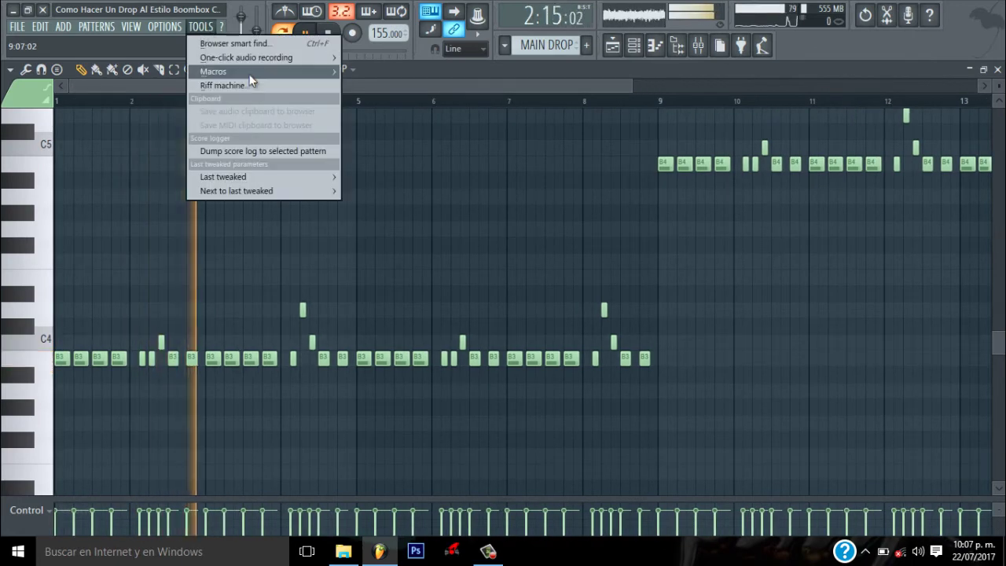
{"action": "mouse_move", "coordinate": [228, 72]}
{"action": "left_click", "coordinate": [426, 186]}
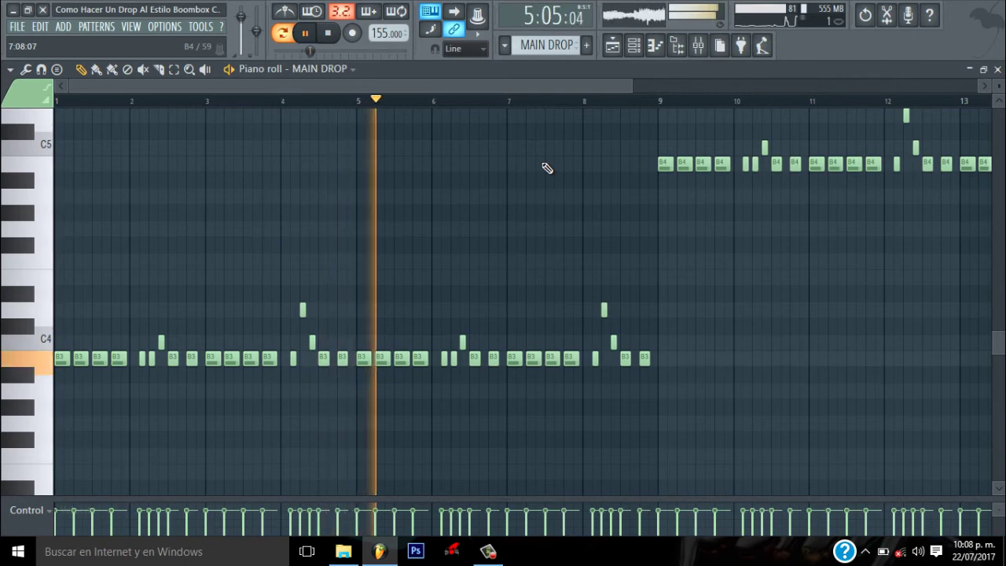
{"action": "key", "text": "space"}
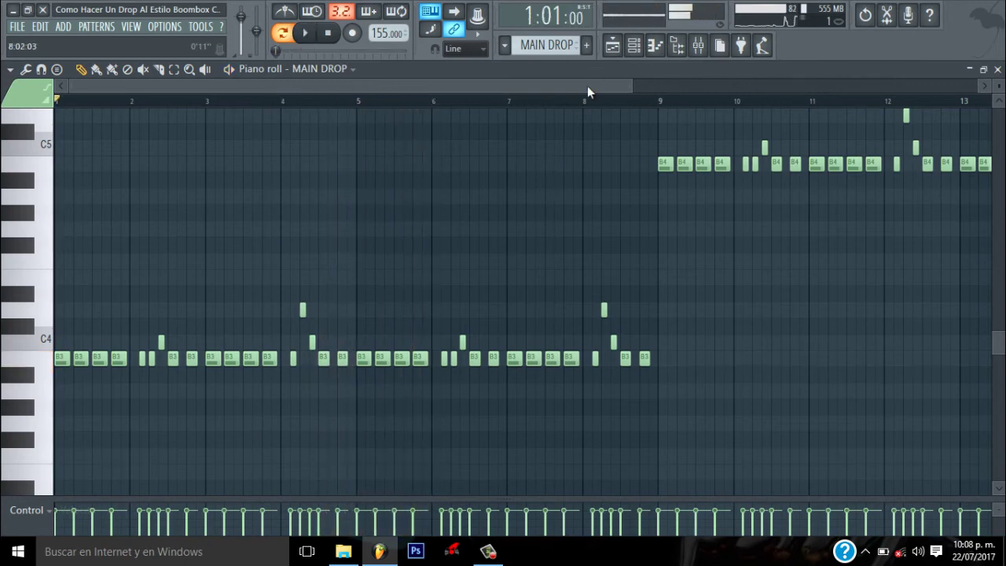
Play the higher B4 section of the MAIN DROP melody from bar 9 and stop playback
{"action": "left_click", "coordinate": [661, 99]}
{"action": "key", "text": "space"}
{"action": "left_click_drag", "start_coordinate": [612, 81], "coordinate": [775, 82]}
{"action": "key", "text": "space"}
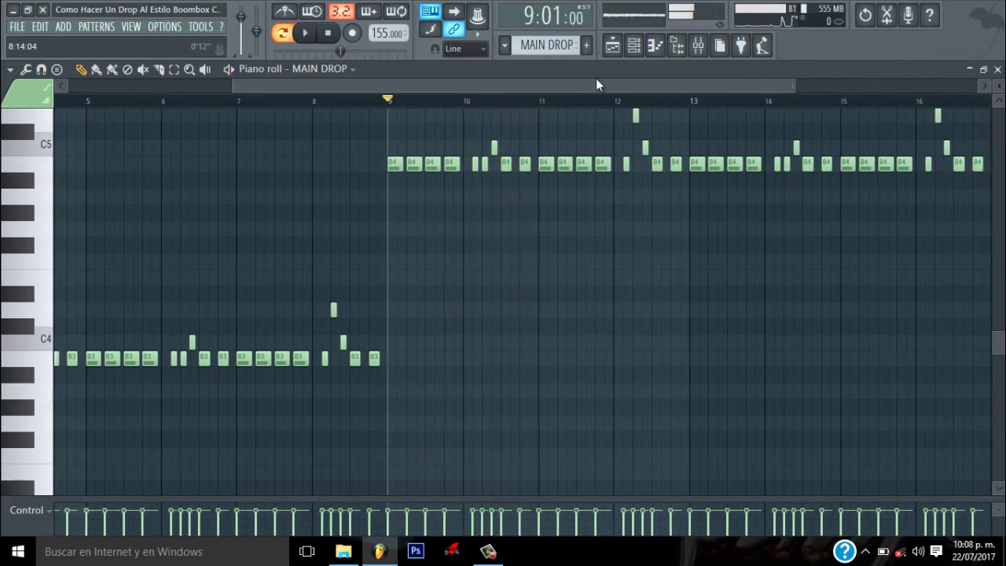
Switch to the MAIN DROP 2 pattern, show its opening notes, and play them from bar 1
{"action": "left_click", "coordinate": [504, 45]}
{"action": "left_click", "coordinate": [548, 78]}
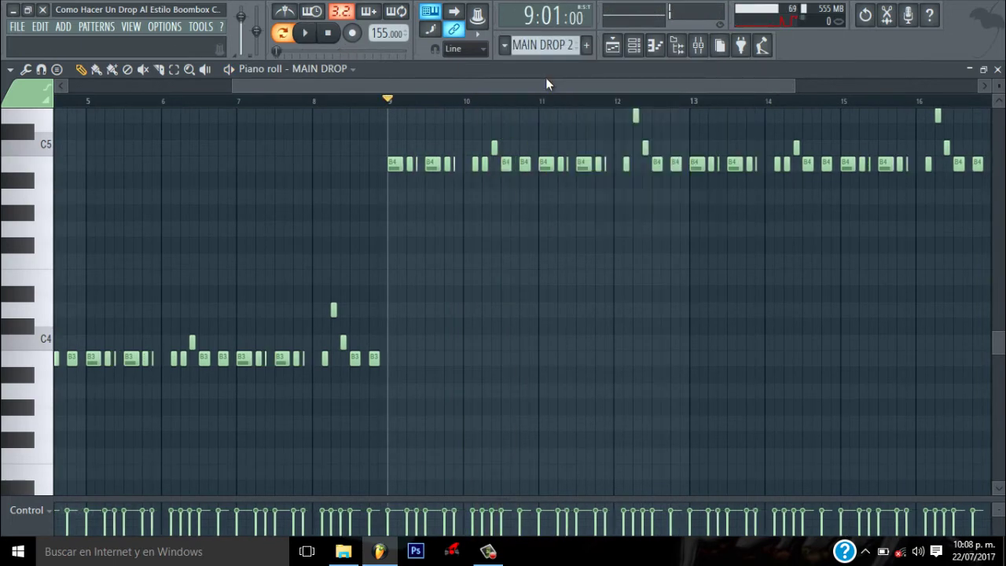
{"action": "left_click_drag", "start_coordinate": [546, 81], "coordinate": [304, 139]}
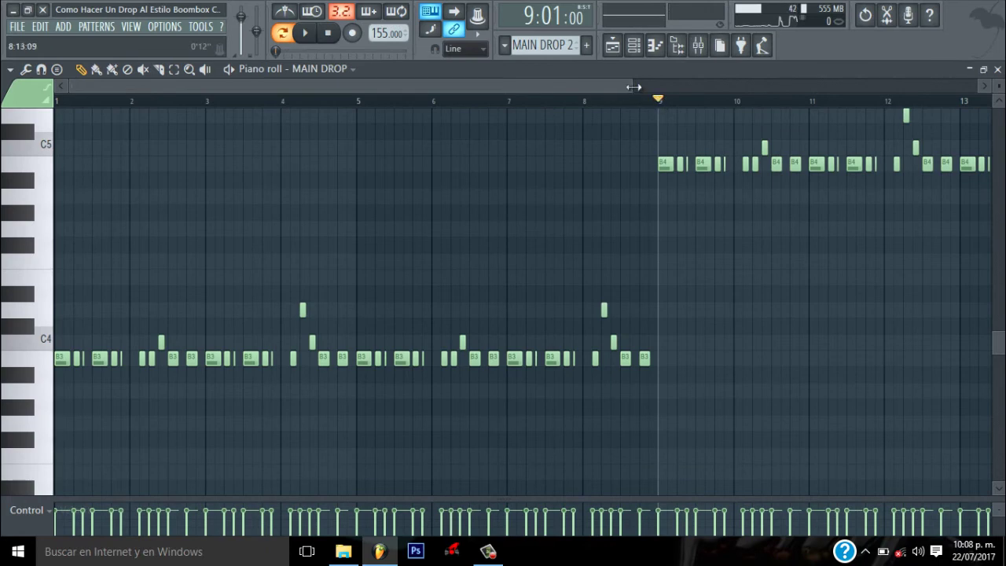
{"action": "left_click_drag", "start_coordinate": [634, 87], "coordinate": [309, 86]}
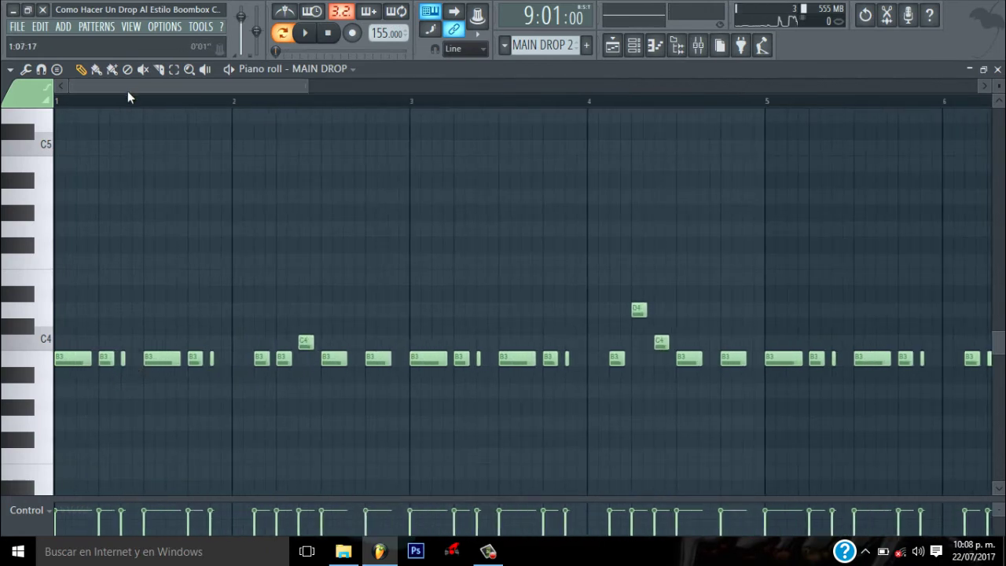
{"action": "key", "text": "space"}
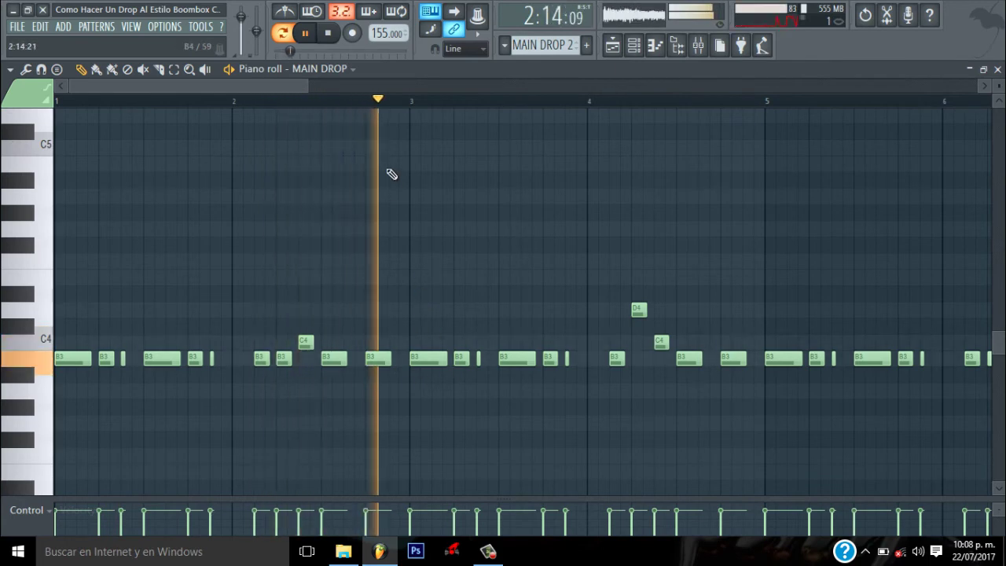
{"action": "key", "text": "space"}
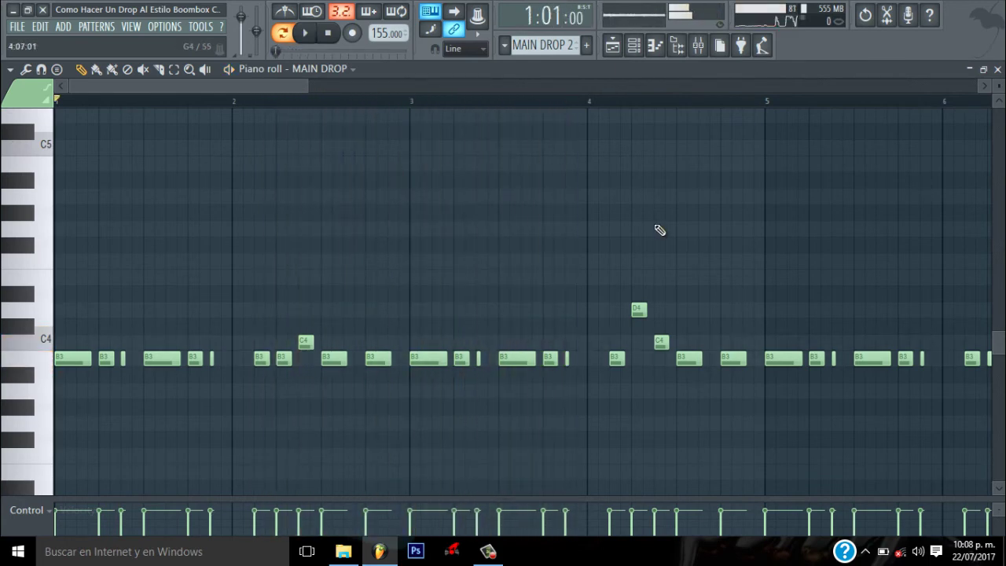
Play the higher section of the MAIN DROP 2 melody from 8:15:00 into bar 11 and stop playback
{"action": "left_click_drag", "start_coordinate": [306, 87], "coordinate": [637, 105]}
{"action": "left_click", "coordinate": [524, 108]}
{"action": "key", "text": "space"}
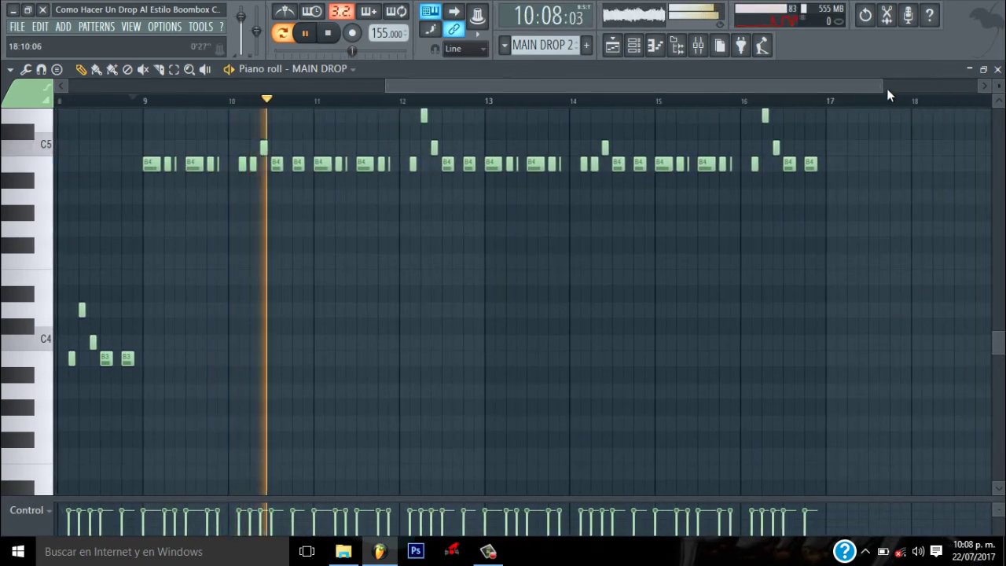
{"action": "left_click_drag", "start_coordinate": [884, 87], "coordinate": [685, 82]}
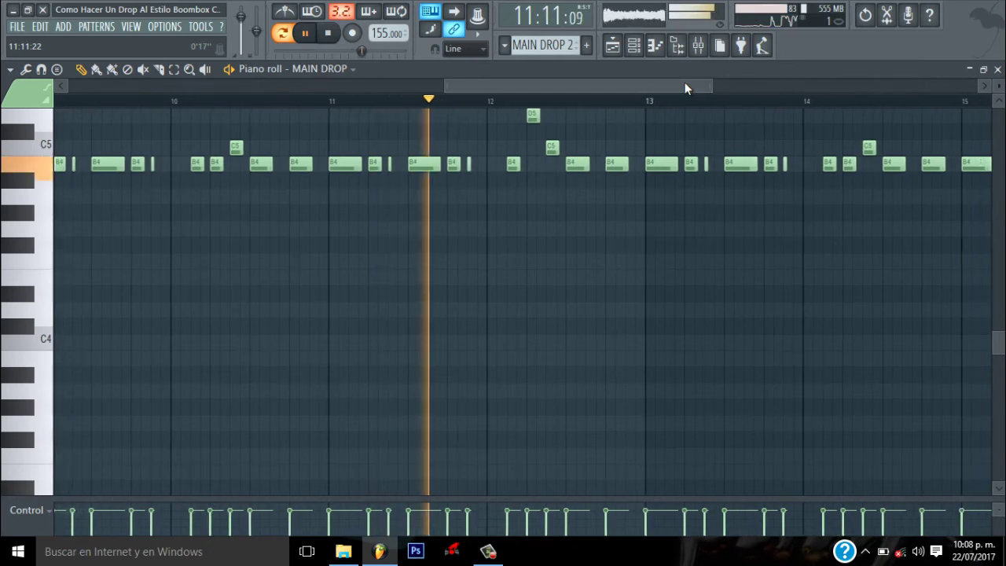
{"action": "key", "text": "space"}
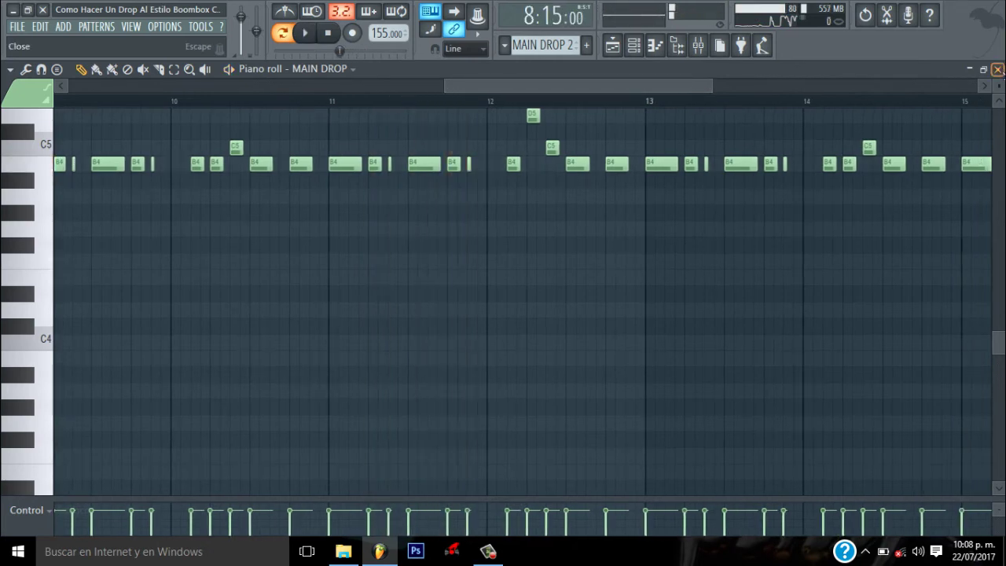
Close the piano roll and unmute all playlist tracks, including MAIN DROP, MAIN DROP 2 and the snare fill
{"action": "left_click", "coordinate": [997, 69]}
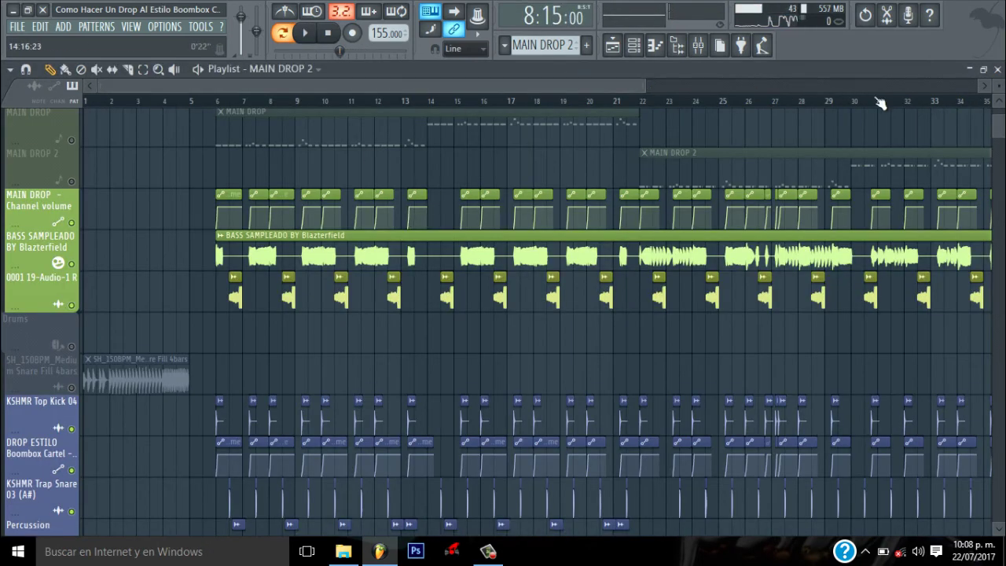
{"action": "right_click", "coordinate": [71, 142]}
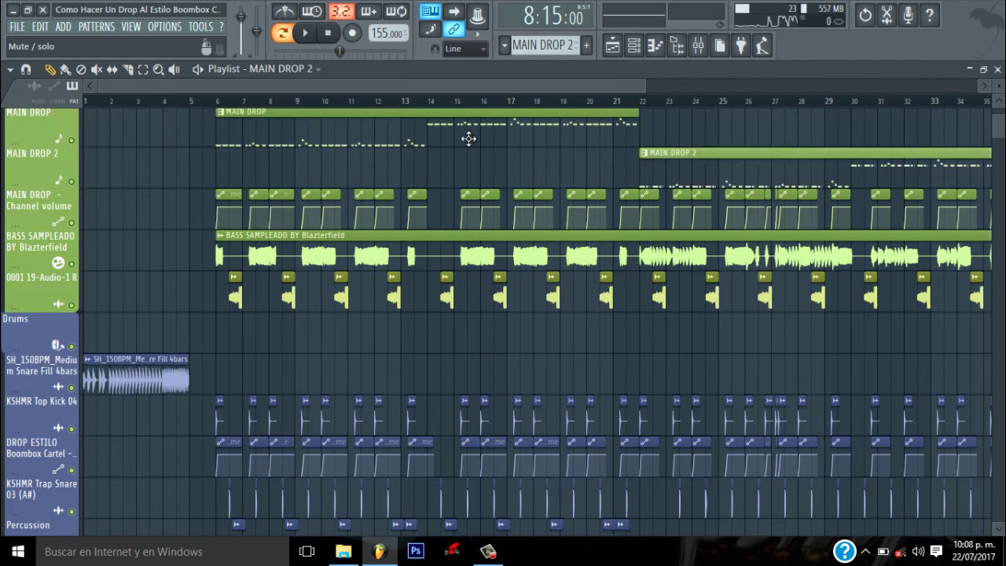
{"action": "mouse_move", "coordinate": [645, 85]}
{"action": "left_mouse_down"}
{"action": "mouse_move", "coordinate": [524, 83]}
{"action": "mouse_move", "coordinate": [724, 108]}
{"action": "mouse_move", "coordinate": [655, 87]}
{"action": "left_mouse_up"}
{"action": "left_click_drag", "start_coordinate": [999, 122], "coordinate": [999, 110]}
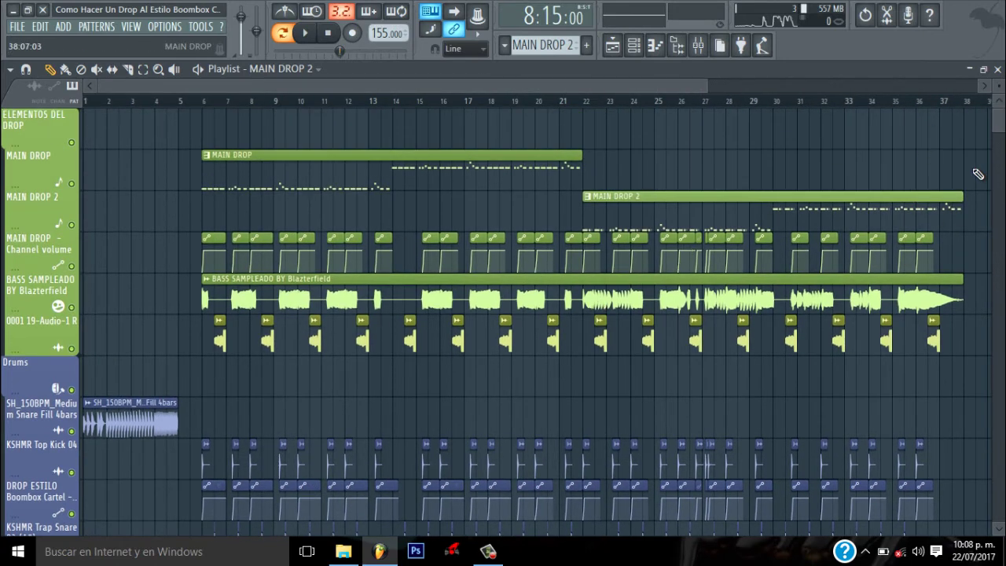
Reduce the playlist track heights and look over the whole drop arrangement from bar 6 to its end
{"action": "left_click_drag", "start_coordinate": [999, 86], "coordinate": [41, 86]}
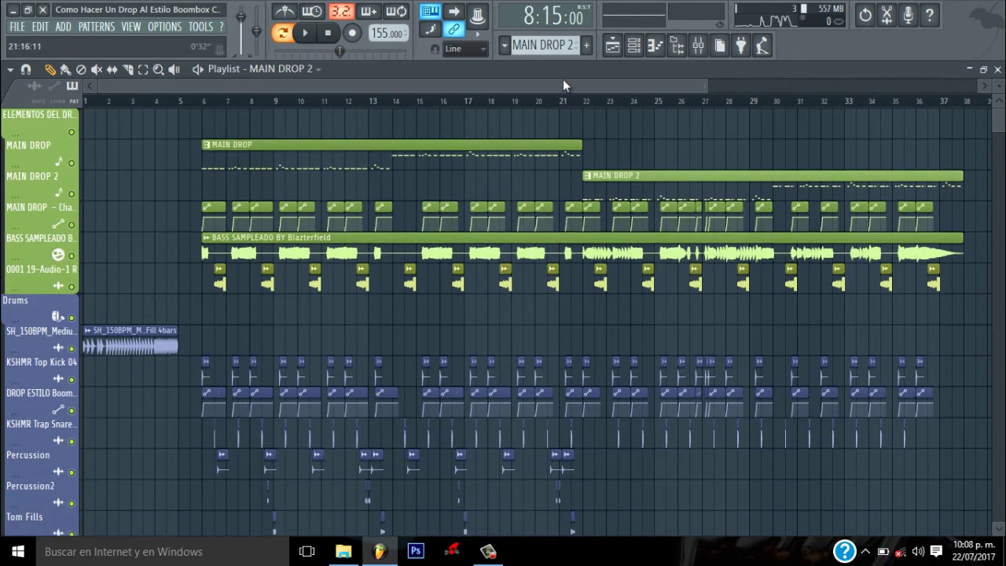
{"action": "left_click_drag", "start_coordinate": [709, 89], "coordinate": [682, 92]}
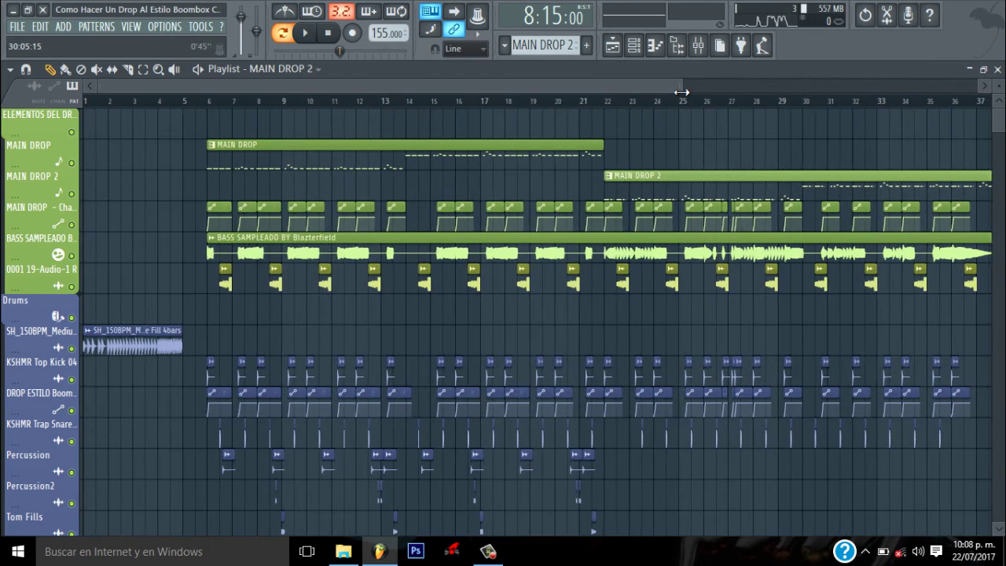
{"action": "scroll", "coordinate": [1000, 132], "scroll_direction": "down", "scroll_amount": 1}
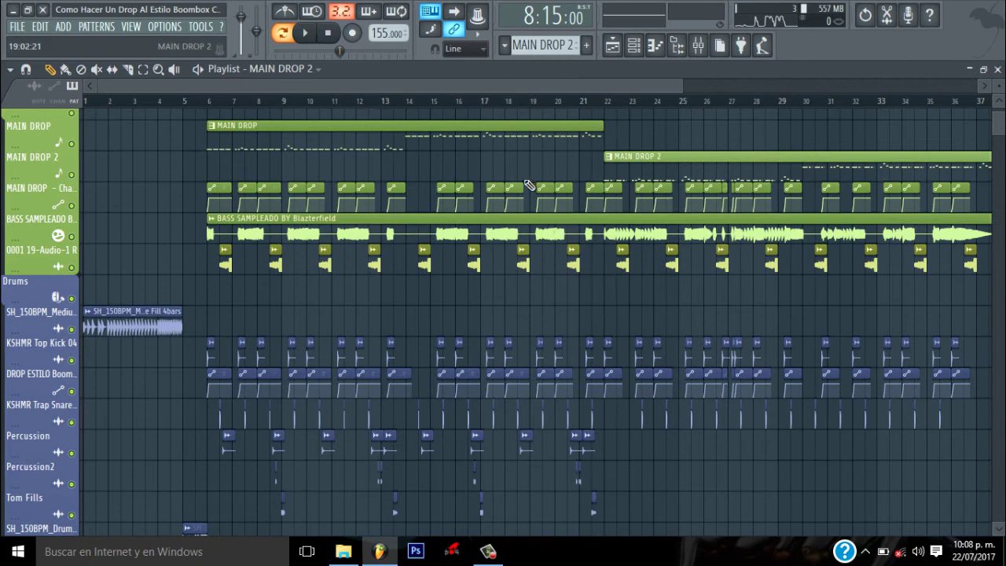
{"action": "left_click_drag", "start_coordinate": [683, 87], "coordinate": [735, 104]}
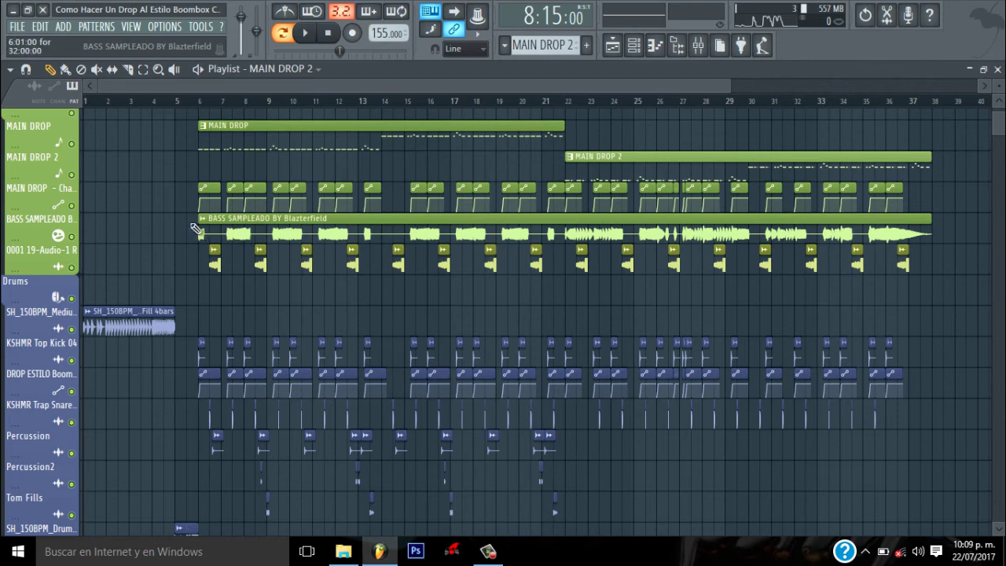
{"action": "left_click_drag", "start_coordinate": [729, 87], "coordinate": [628, 87]}
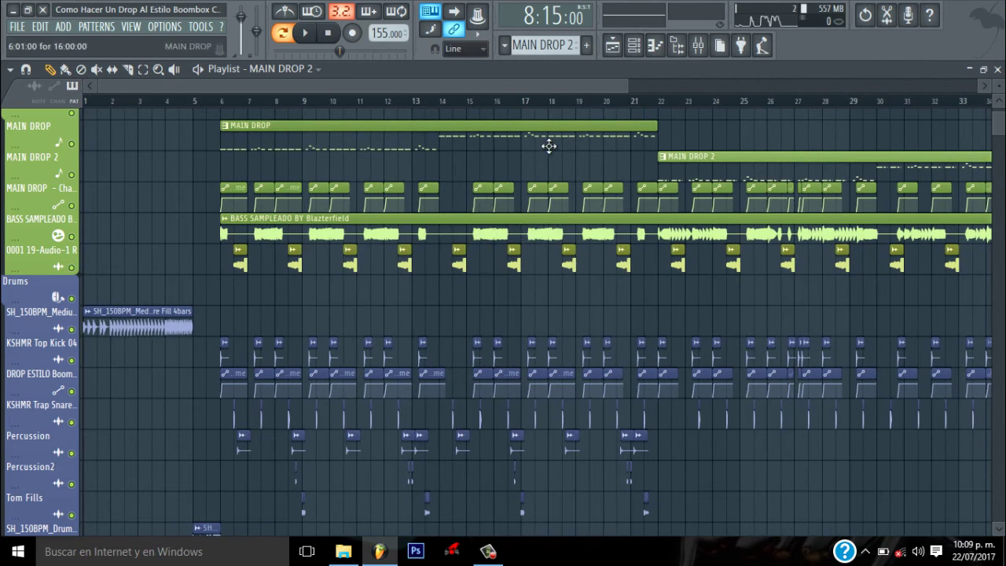
Examine the drum and FX tracks and shrink the playlist tracks to show every group down to VOCALS across the full arrangement
{"action": "left_click_drag", "start_coordinate": [1001, 120], "coordinate": [1001, 133]}
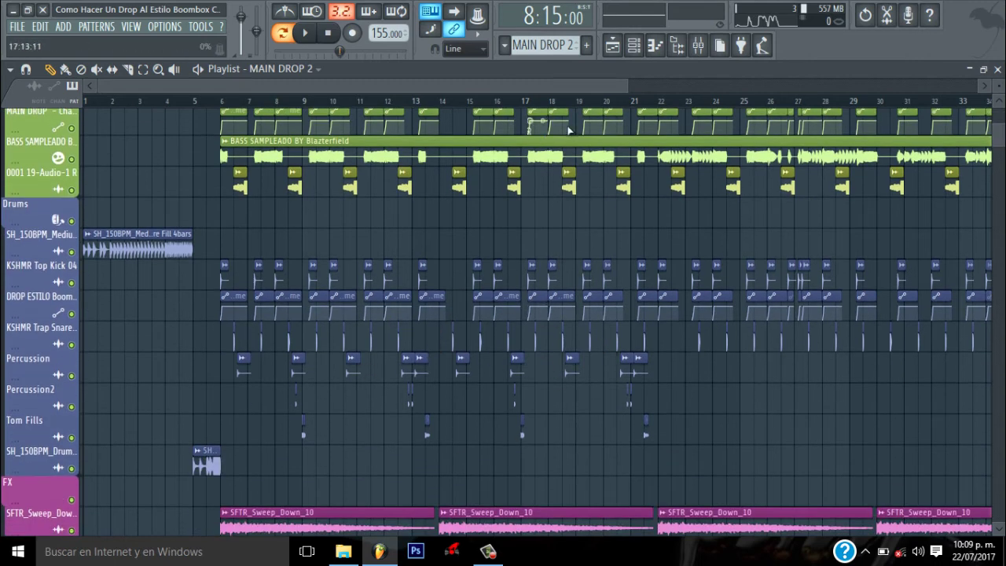
{"action": "left_click_drag", "start_coordinate": [634, 85], "coordinate": [445, 84]}
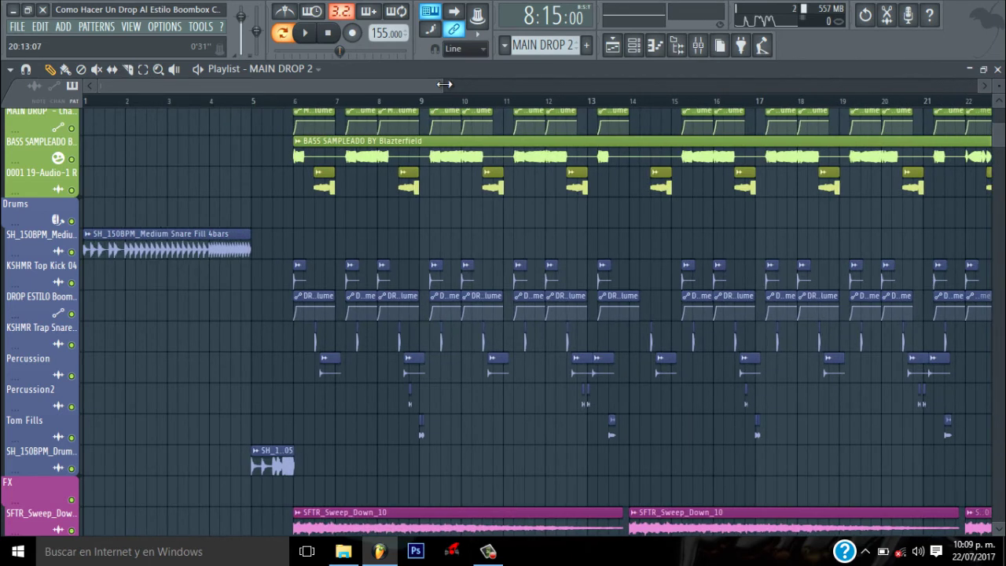
{"action": "left_click_drag", "start_coordinate": [1003, 136], "coordinate": [1003, 79]}
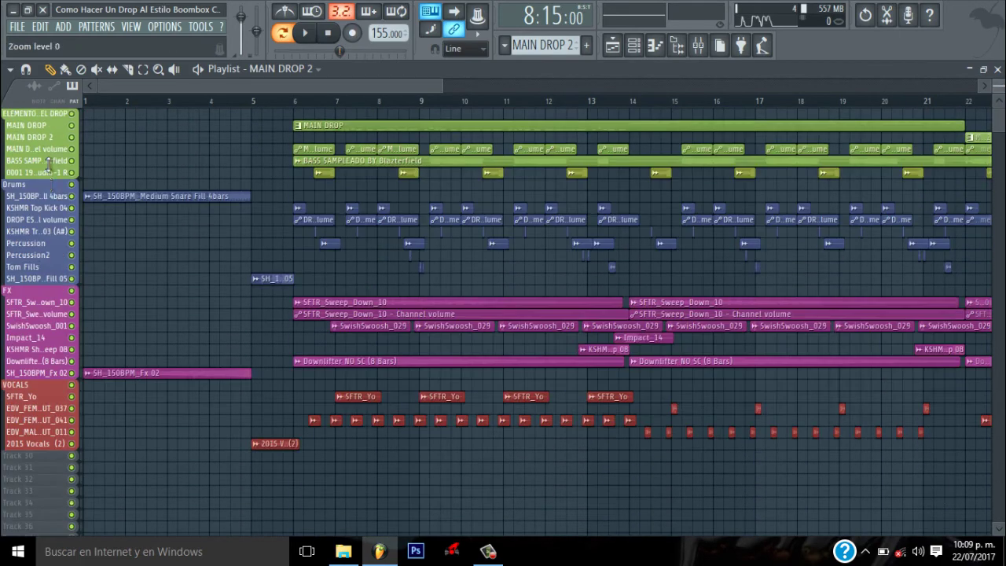
{"action": "mouse_move", "coordinate": [443, 85]}
{"action": "left_mouse_down"}
{"action": "mouse_move", "coordinate": [688, 127]}
{"action": "mouse_move", "coordinate": [887, 184]}
{"action": "left_mouse_up"}
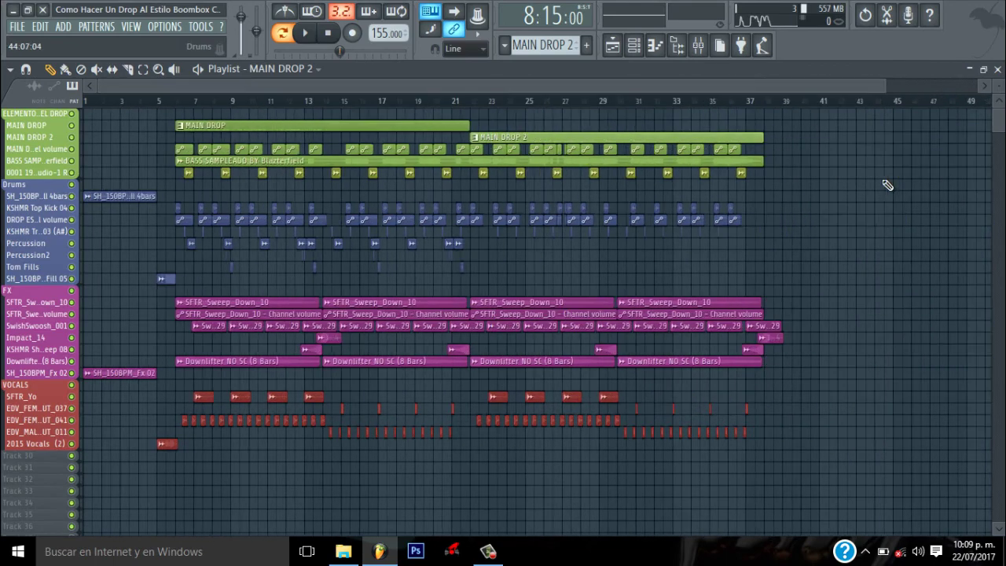
Enlarge the playlist tracks and examine the drop elements and drums across the MAIN DROP and MAIN DROP 2 sections
{"action": "left_click_drag", "start_coordinate": [886, 84], "coordinate": [591, 85]}
{"action": "left_click_drag", "start_coordinate": [1002, 87], "coordinate": [1001, 143]}
{"action": "scroll", "coordinate": [1003, 141], "scroll_direction": "down", "scroll_amount": 1}
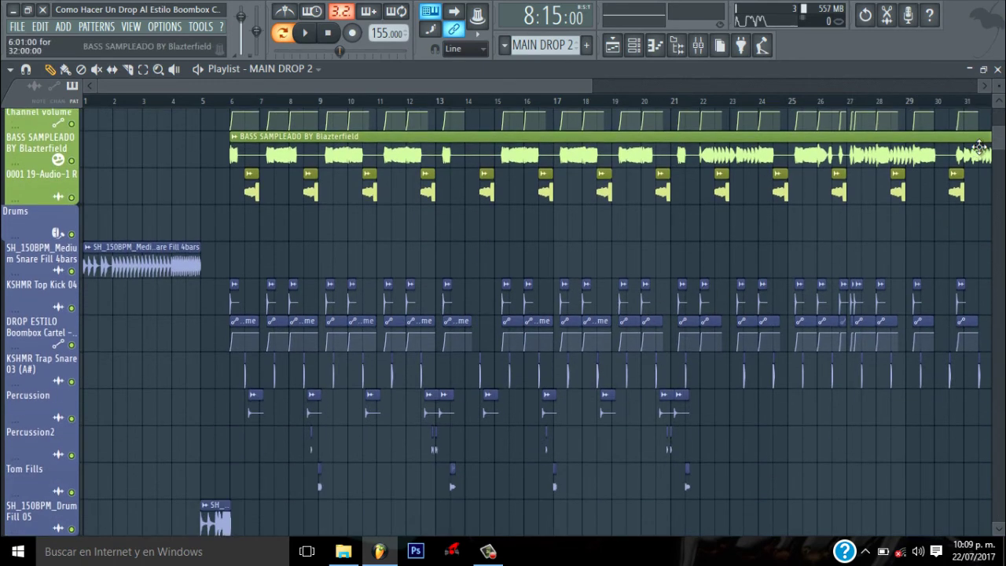
{"action": "scroll", "coordinate": [1003, 110], "scroll_direction": "up", "scroll_amount": 3}
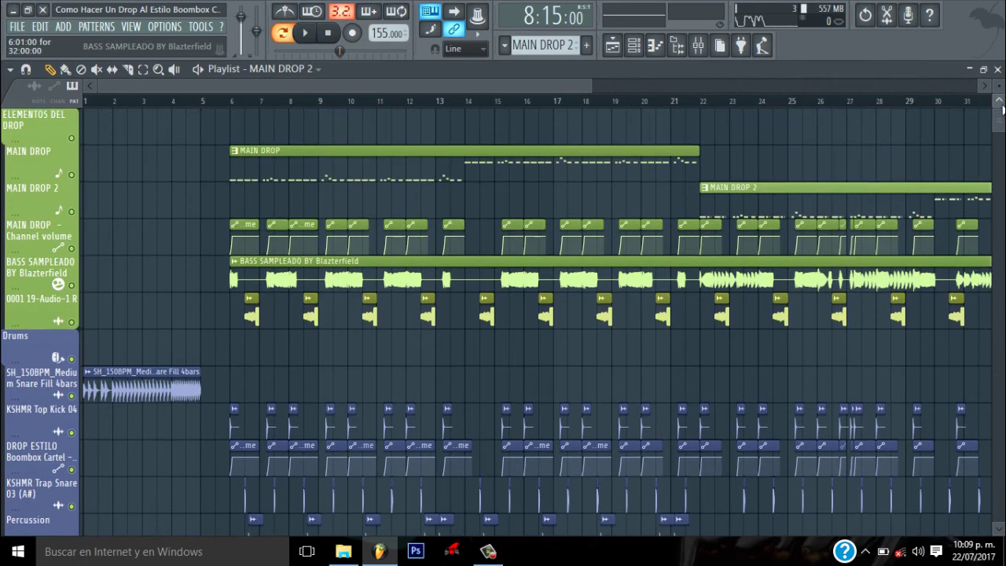
{"action": "left_click_drag", "start_coordinate": [596, 88], "coordinate": [526, 91]}
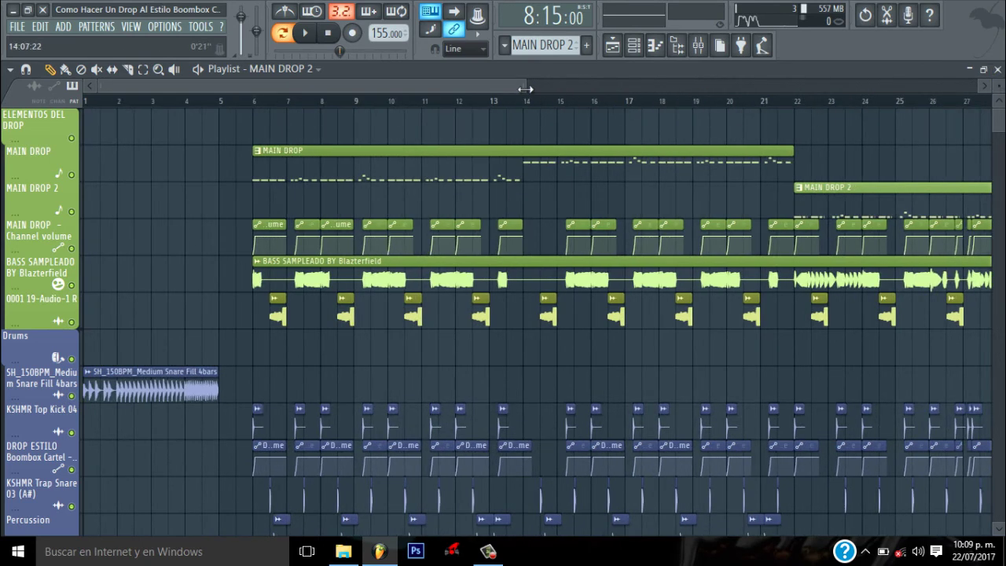
{"action": "left_click_drag", "start_coordinate": [526, 91], "coordinate": [898, 127]}
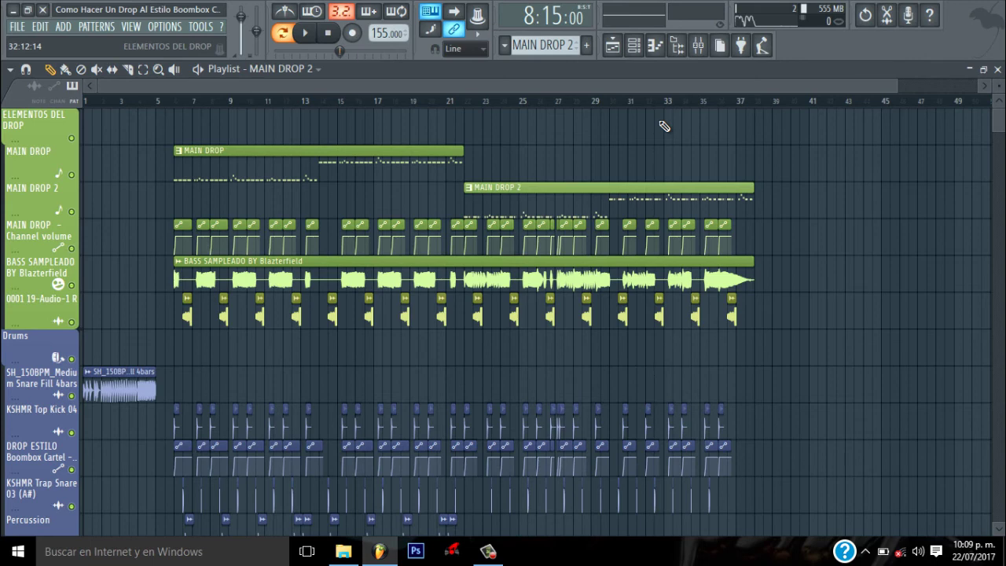
Fit the whole arrangement in the playlist with the Zoom tool, enlarge the track heights and return to the Draw tool
{"action": "left_click", "coordinate": [158, 69]}
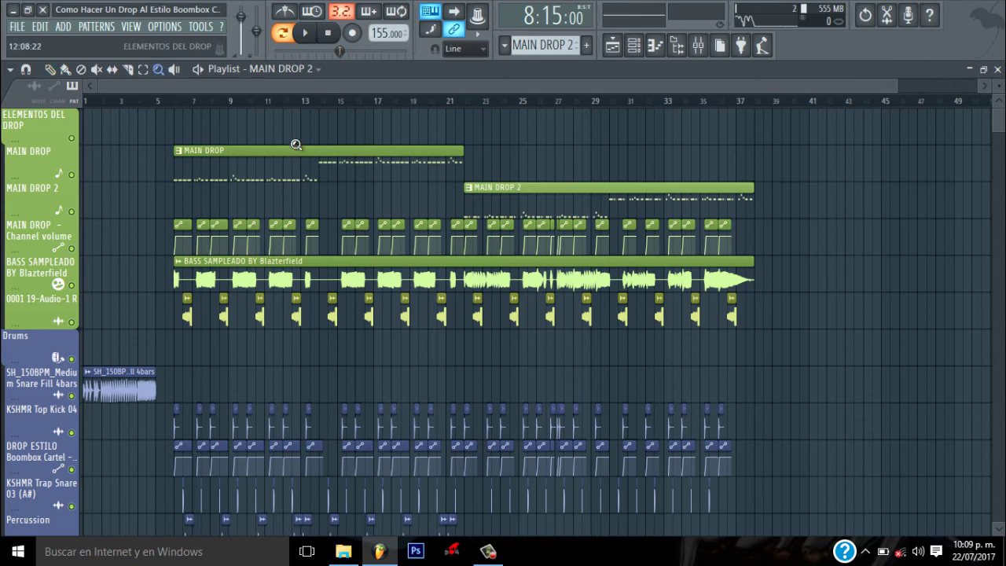
{"action": "right_click", "coordinate": [95, 121]}
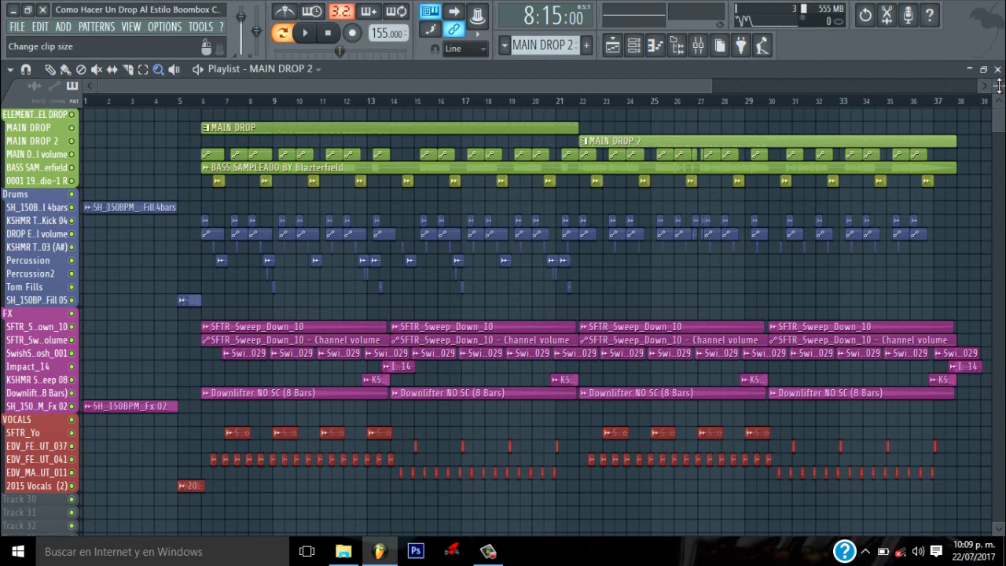
{"action": "left_click_drag", "start_coordinate": [998, 85], "coordinate": [998, 110]}
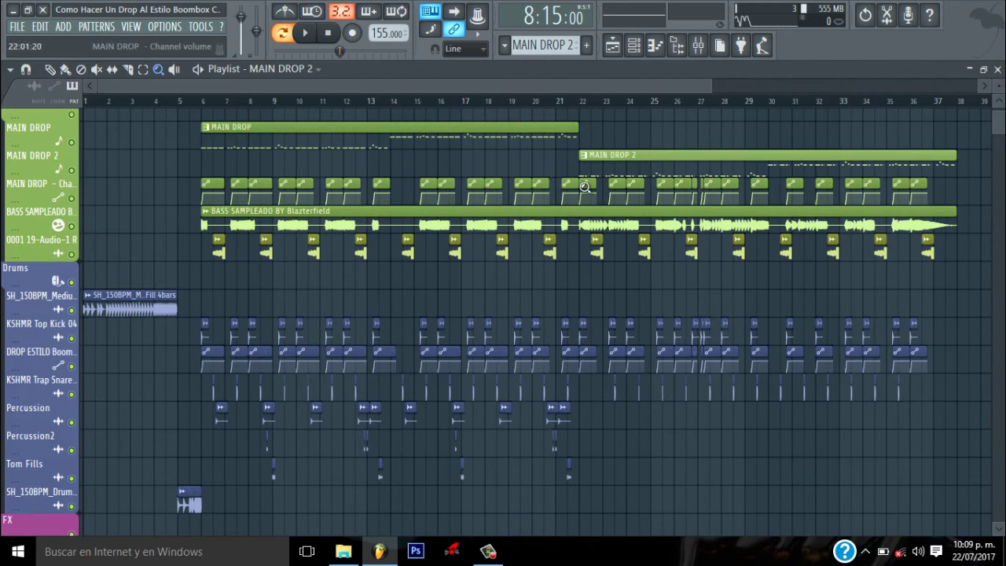
{"action": "left_click", "coordinate": [50, 71]}
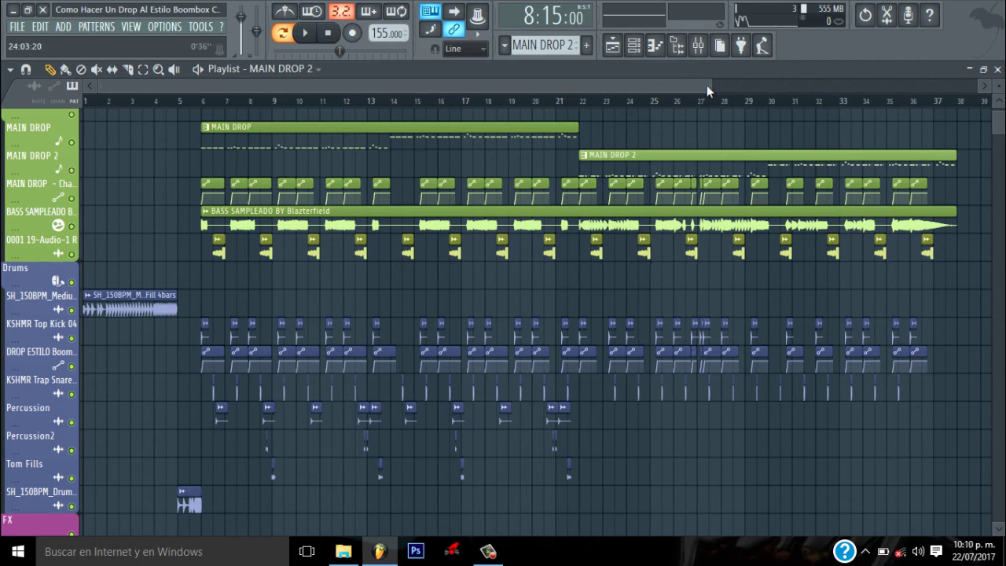
{"action": "left_click_drag", "start_coordinate": [707, 85], "coordinate": [506, 89]}
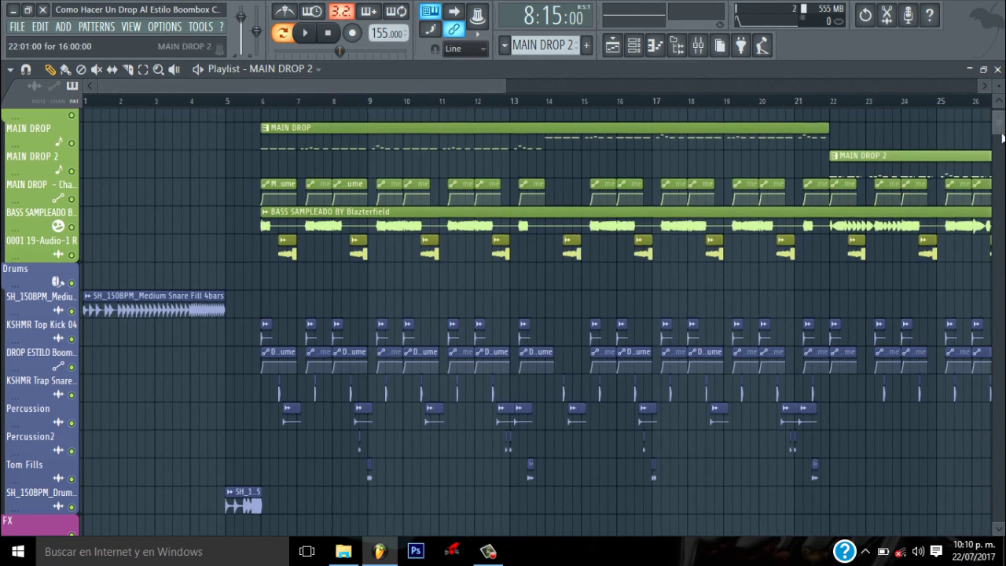
{"action": "left_click_drag", "start_coordinate": [1000, 134], "coordinate": [1002, 110]}
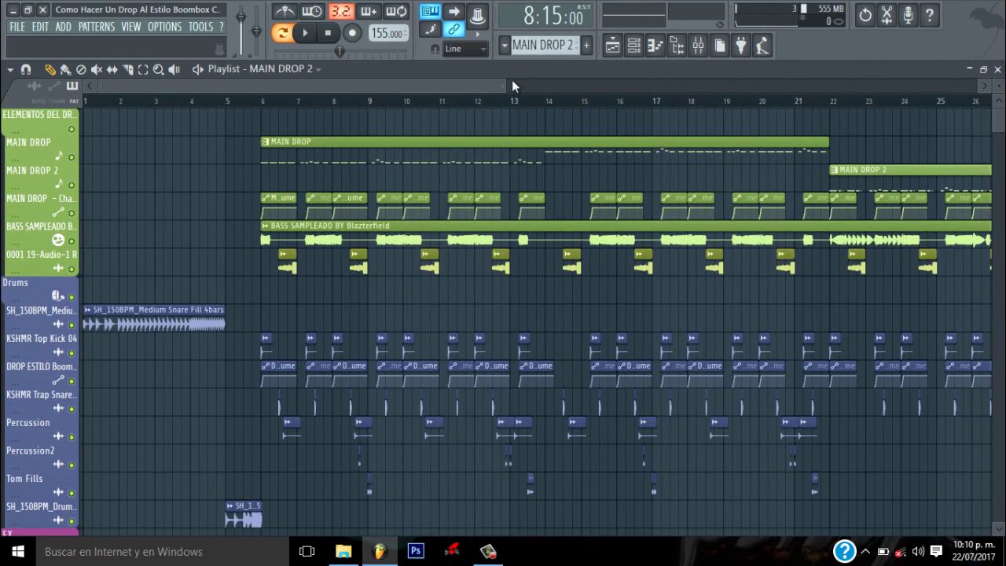
{"action": "scroll", "coordinate": [509, 85], "scroll_direction": "down", "scroll_amount": 5}
{"action": "scroll", "coordinate": [322, 90], "scroll_direction": "up", "scroll_amount": 5}
{"action": "left_click_drag", "start_coordinate": [507, 84], "coordinate": [510, 86]}
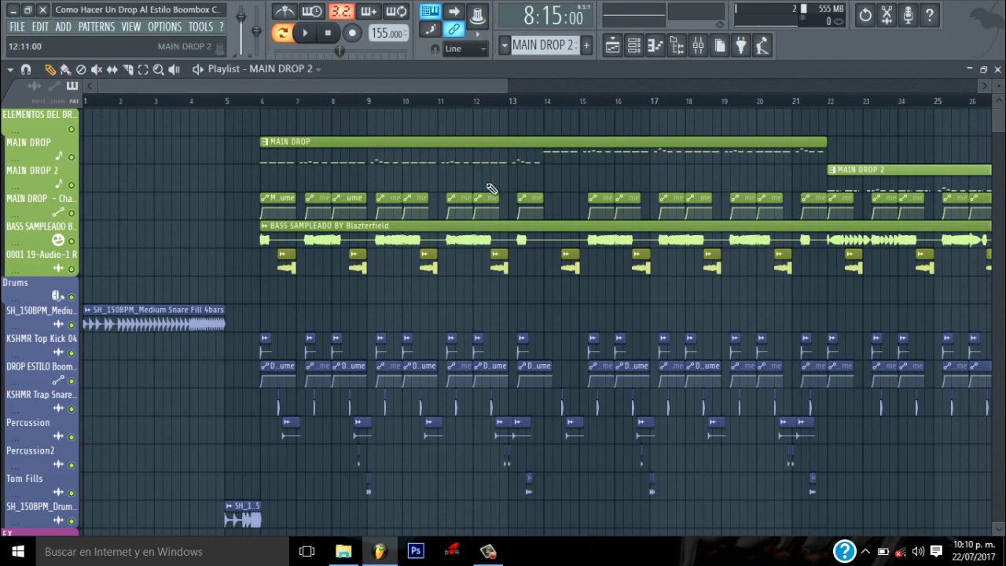
{"action": "left_click_drag", "start_coordinate": [507, 85], "coordinate": [802, 85]}
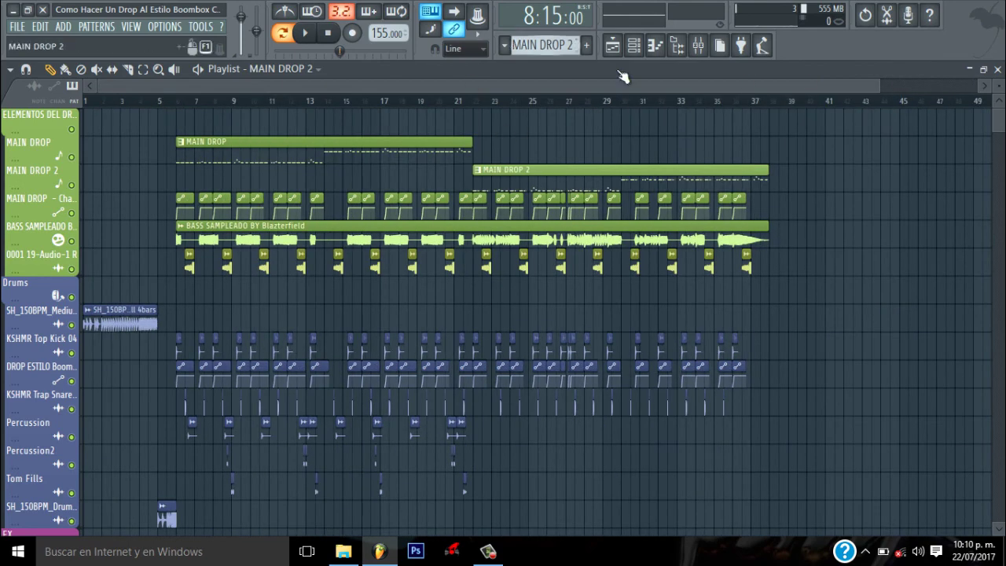
{"action": "left_click_drag", "start_coordinate": [877, 87], "coordinate": [742, 84]}
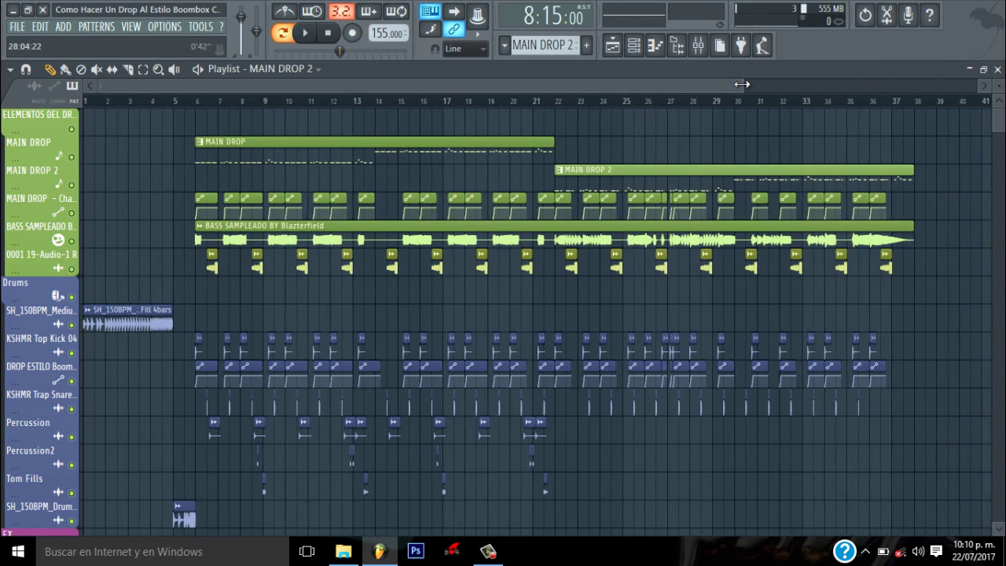
{"action": "left_click_drag", "start_coordinate": [743, 84], "coordinate": [700, 85]}
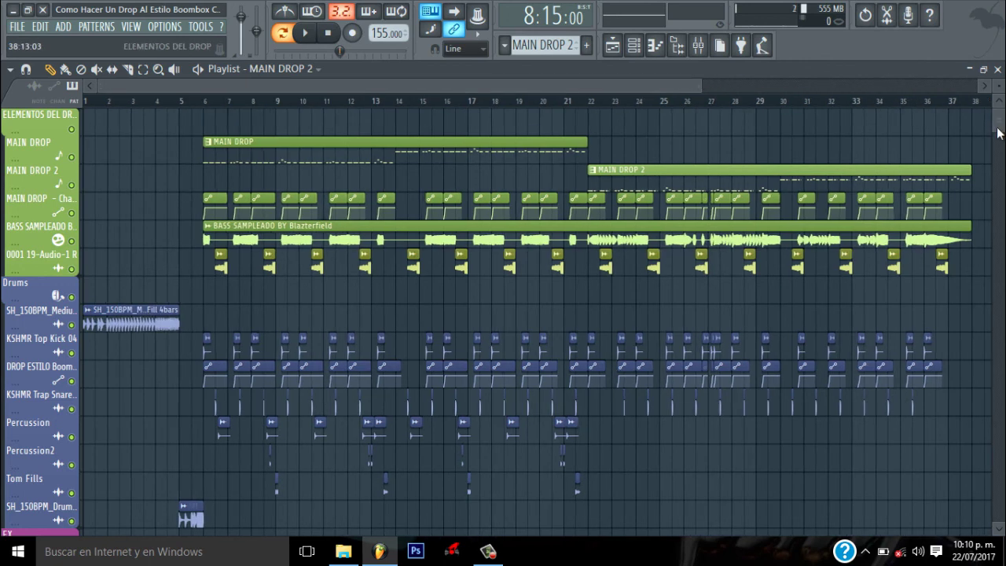
{"action": "left_click_drag", "start_coordinate": [701, 85], "coordinate": [839, 93]}
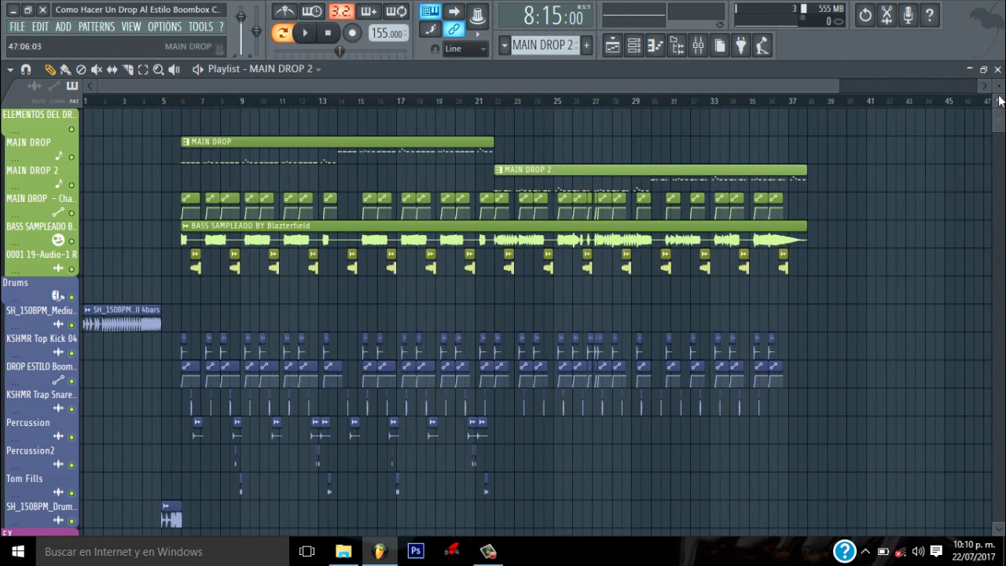
{"action": "left_click", "coordinate": [488, 551]}
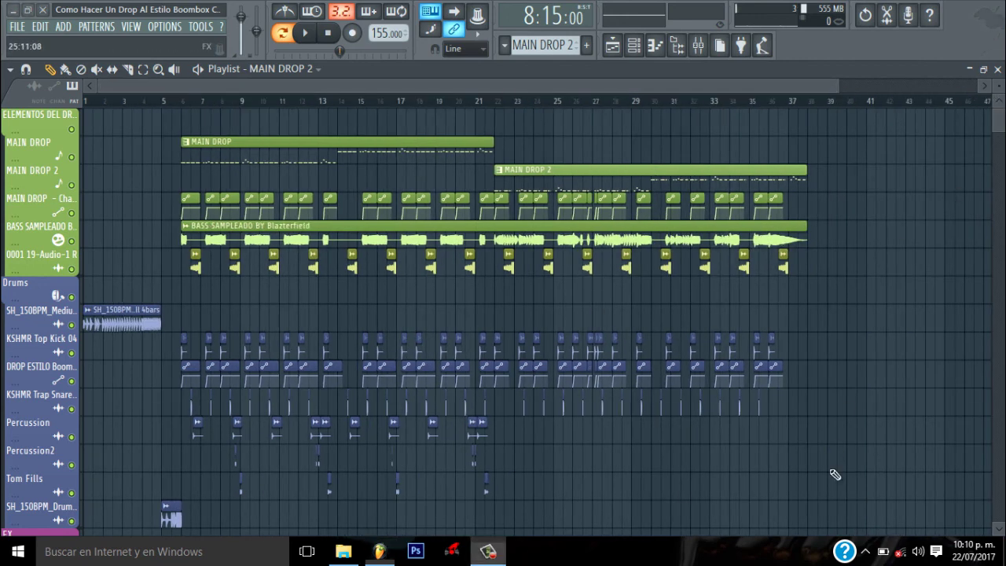